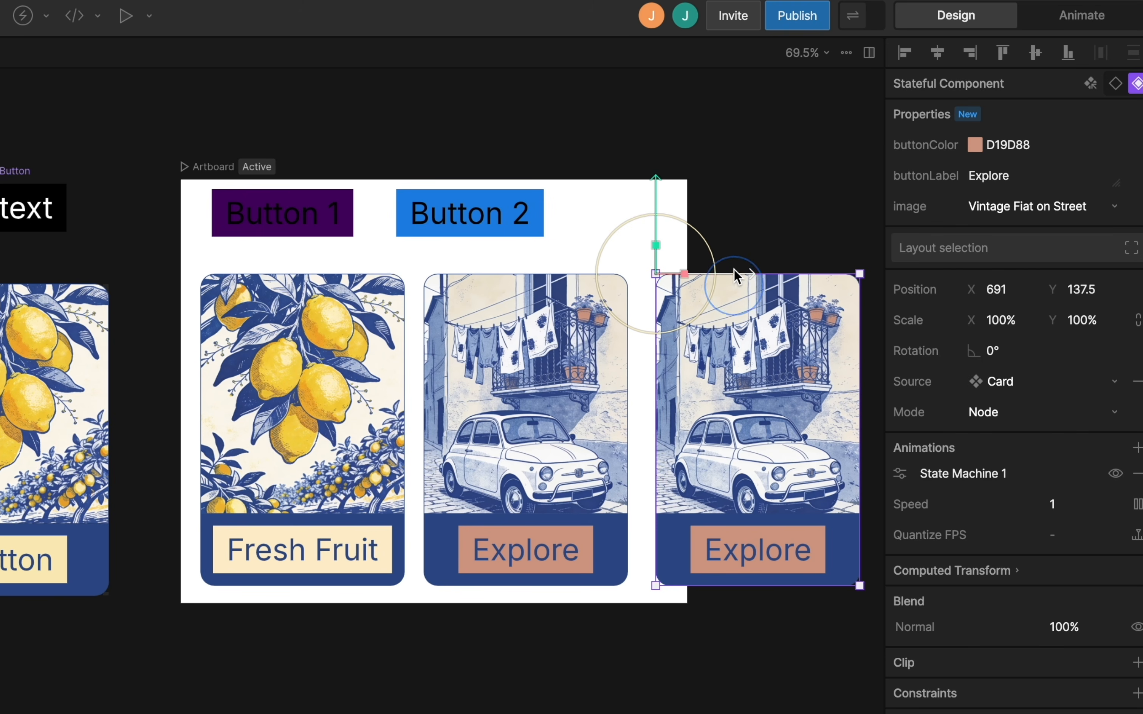
# Set the horizontal padding of the black text button's row layout to 20.
pyautogui.hscroll(3, 729, 212)
pyautogui.click(92, 133)
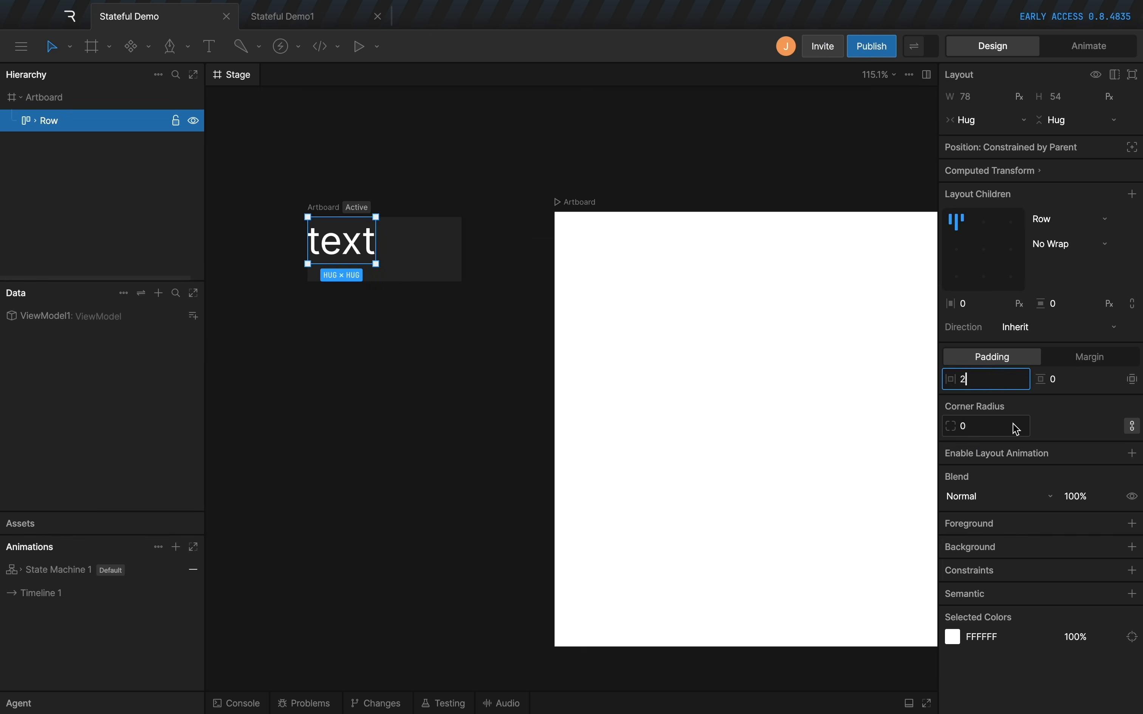
pyautogui.write('20')
pyautogui.press('Tab')
pyautogui.click(951, 546)
pyautogui.click(1007, 284)
pyautogui.keyDown('super'); pyautogui.click(357, 246); pyautogui.keyUp('super')
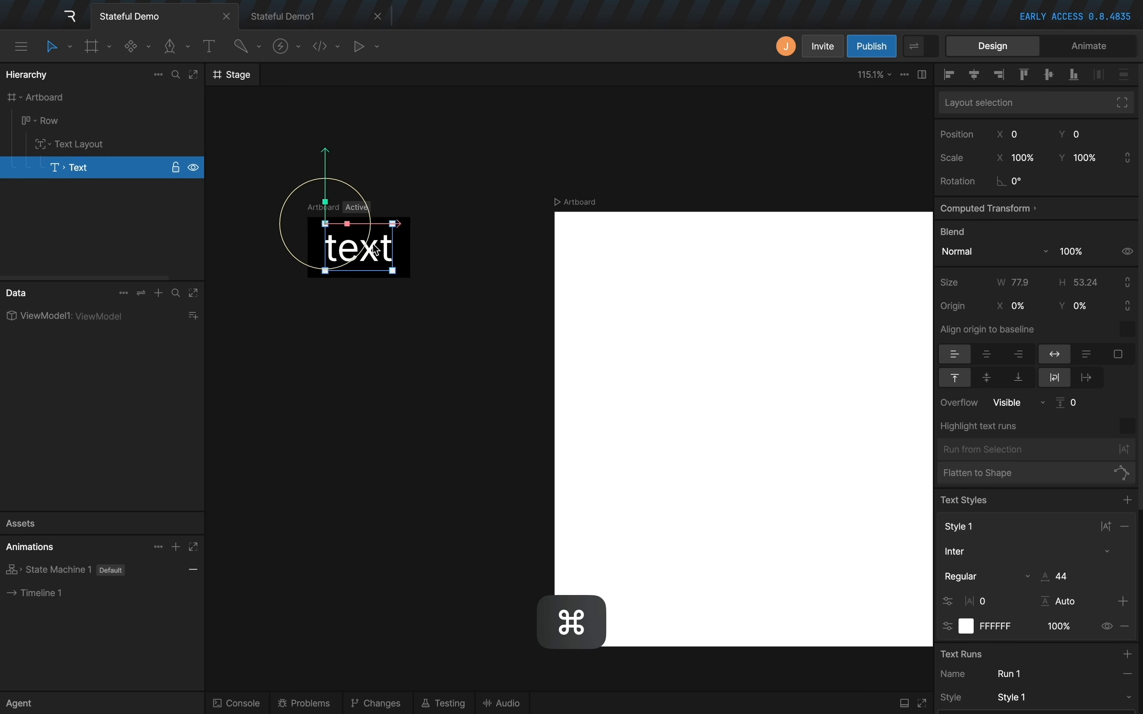
# Create a new view model named ButtonVM for the text button's artboard.
pyautogui.click(328, 208)
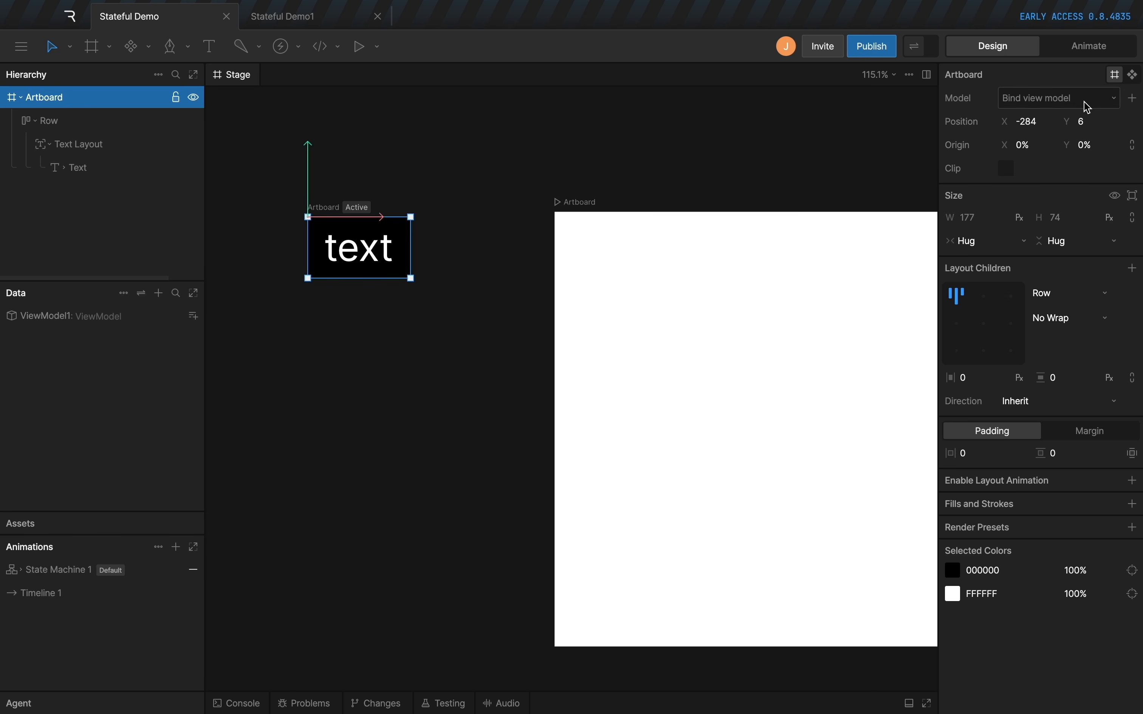
pyautogui.click(1133, 98)
pyautogui.write('ButtonVM')
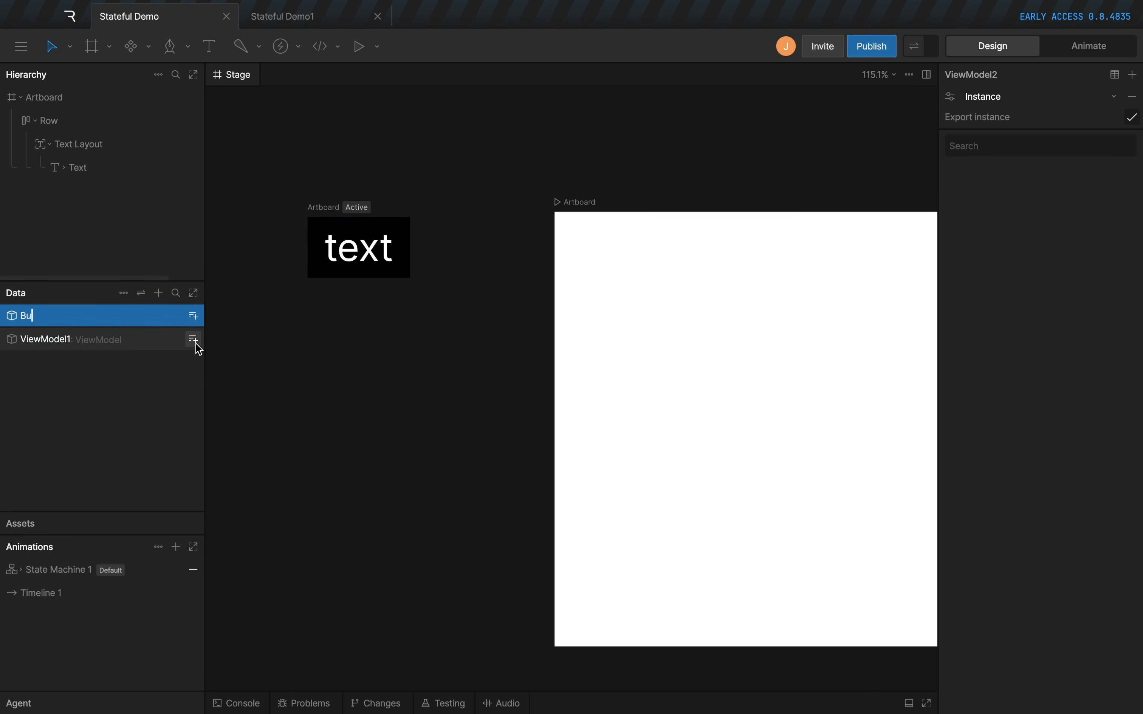
pyautogui.press('Return')
# Add a string property named label to the ButtonVM view model.
pyautogui.click(193, 318)
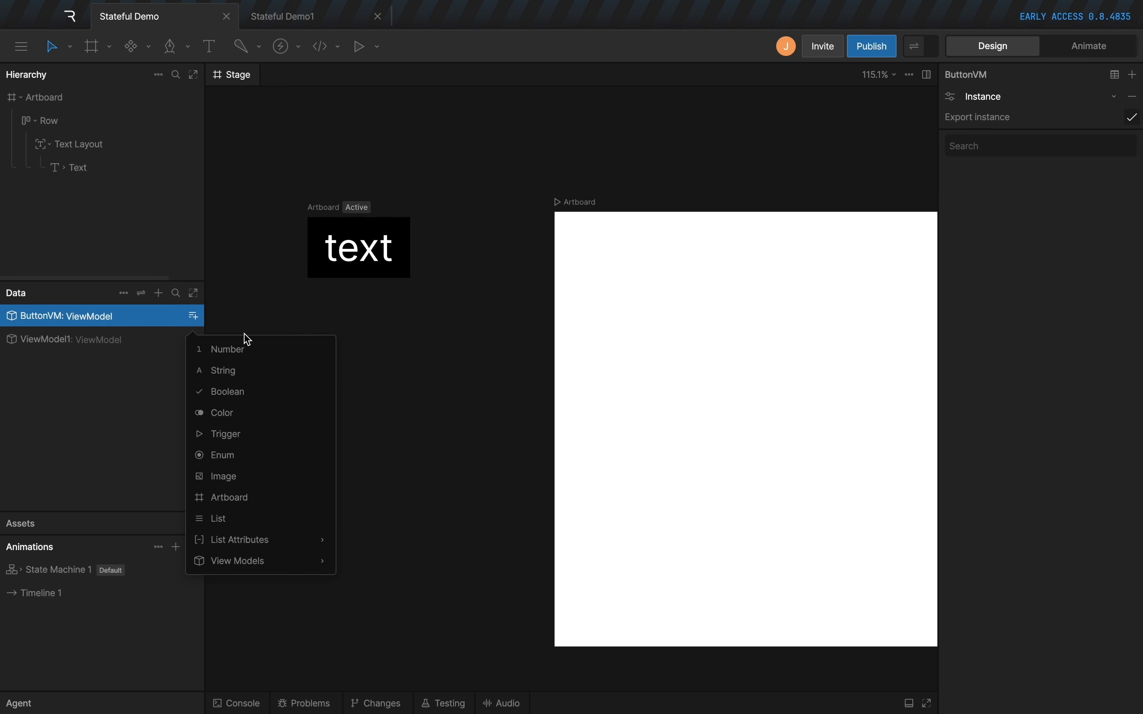
pyautogui.click(236, 368)
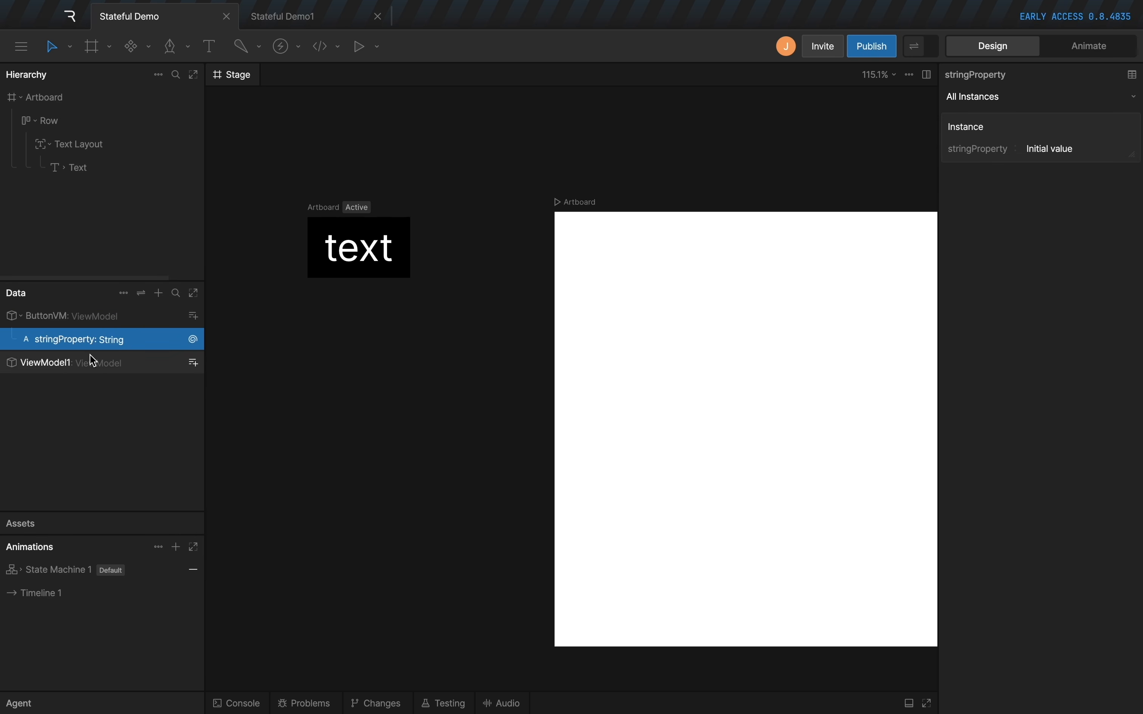
pyautogui.doubleClick(52, 340)
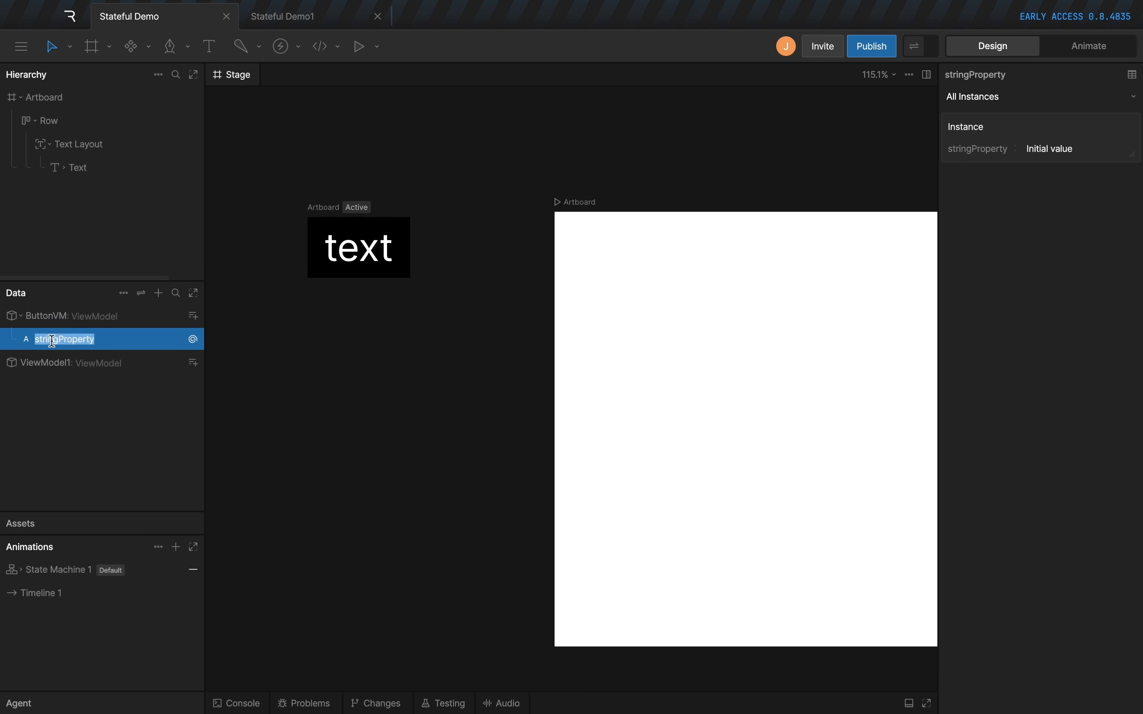
pyautogui.write('label')
# Add a color property named bgColor to the ButtonVM view model.
pyautogui.click(194, 316)
pyautogui.click(225, 411)
pyautogui.write('bgColor')
pyautogui.press('Return')
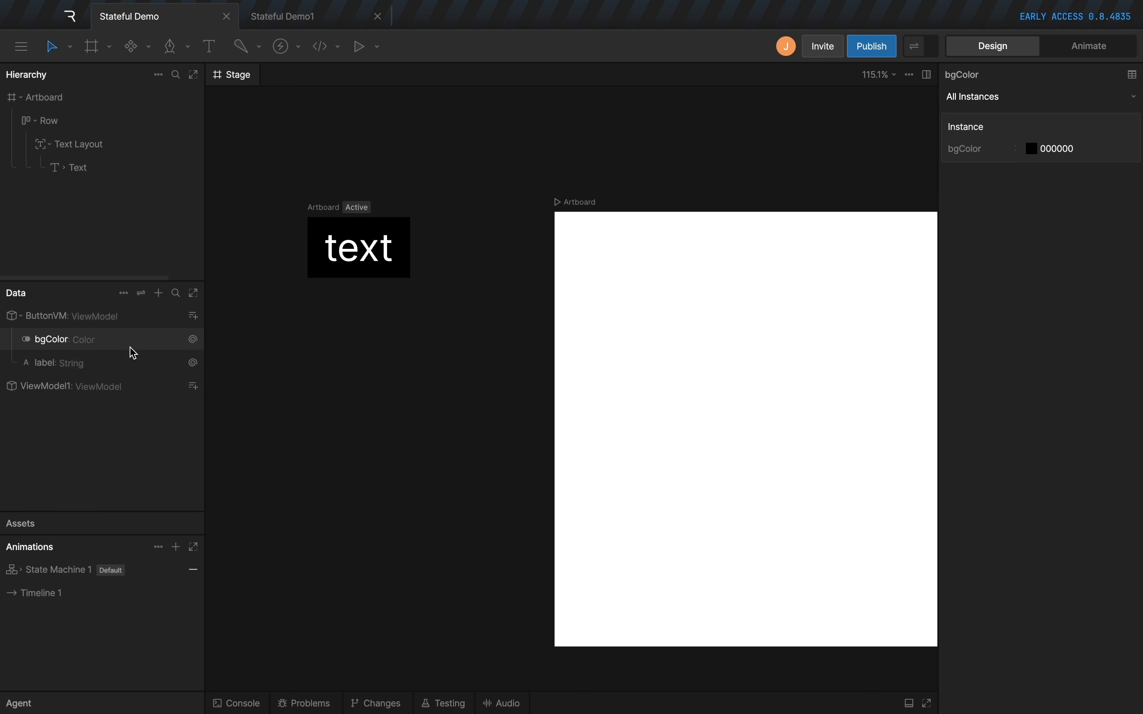
# Data bind the button's text run to the label property.
pyautogui.click(373, 250)
pyautogui.doubleClick(373, 250)
pyautogui.scroll(-10, 1015, 463)
pyautogui.rightClick(980, 464)
pyautogui.click(1015, 482)
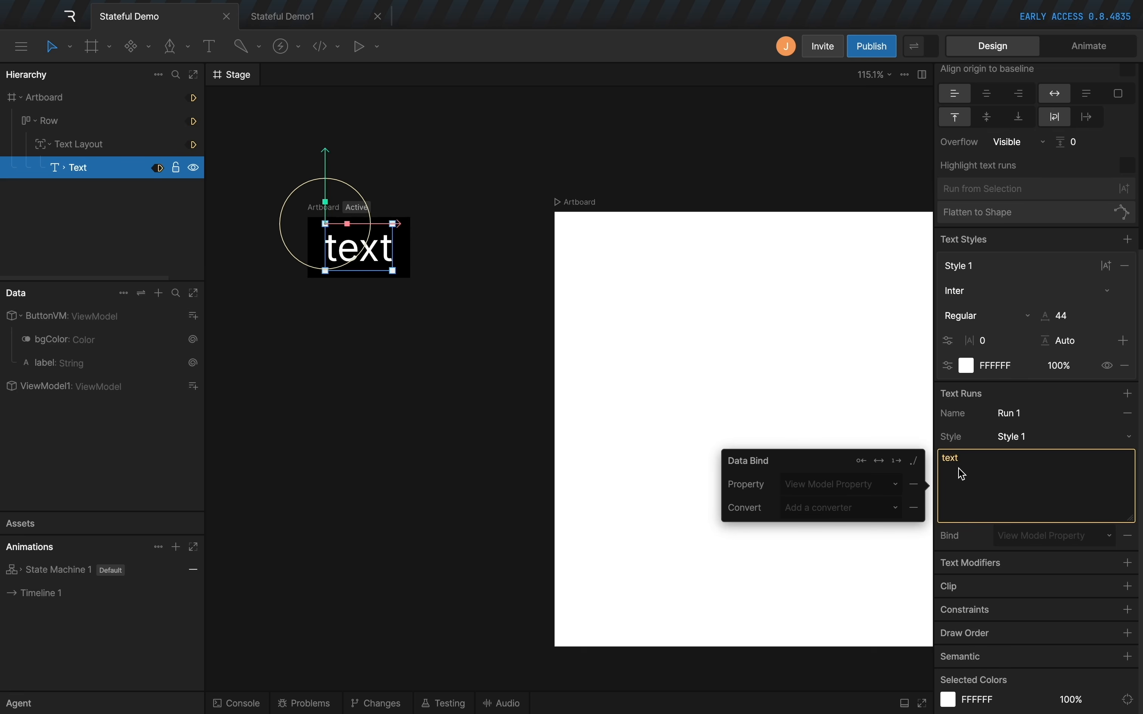
pyautogui.click(829, 485)
pyautogui.click(802, 552)
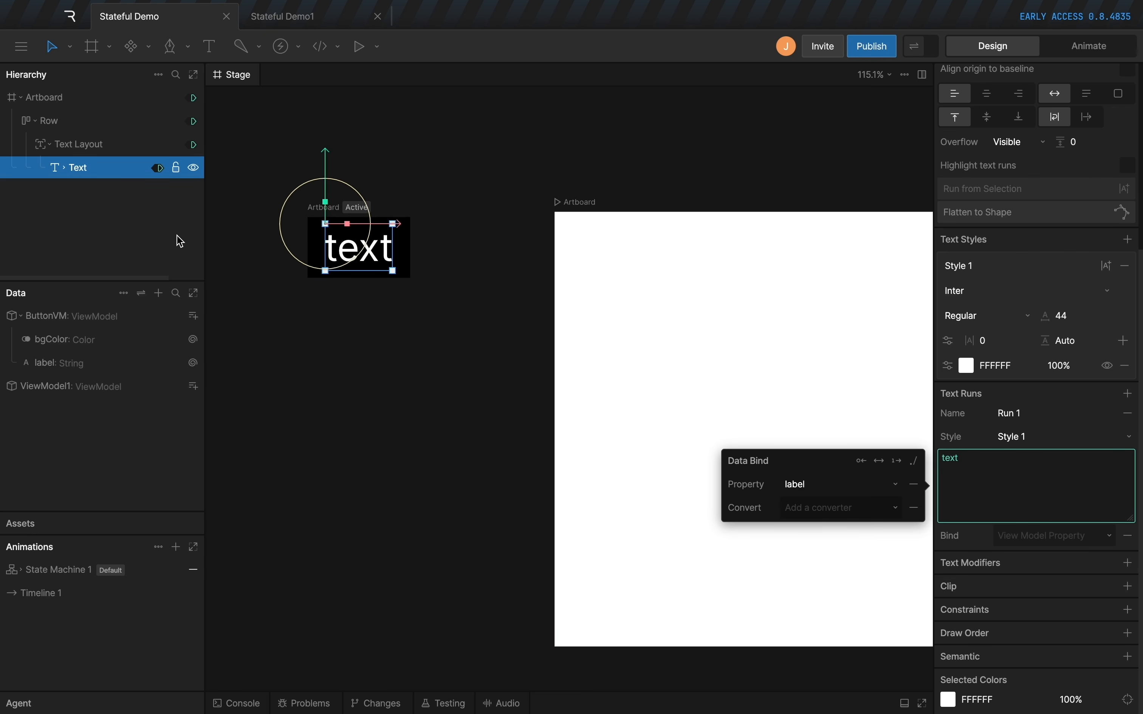
# Data bind the background fill color of the button's Row to the bgColor property.
pyautogui.click(71, 337)
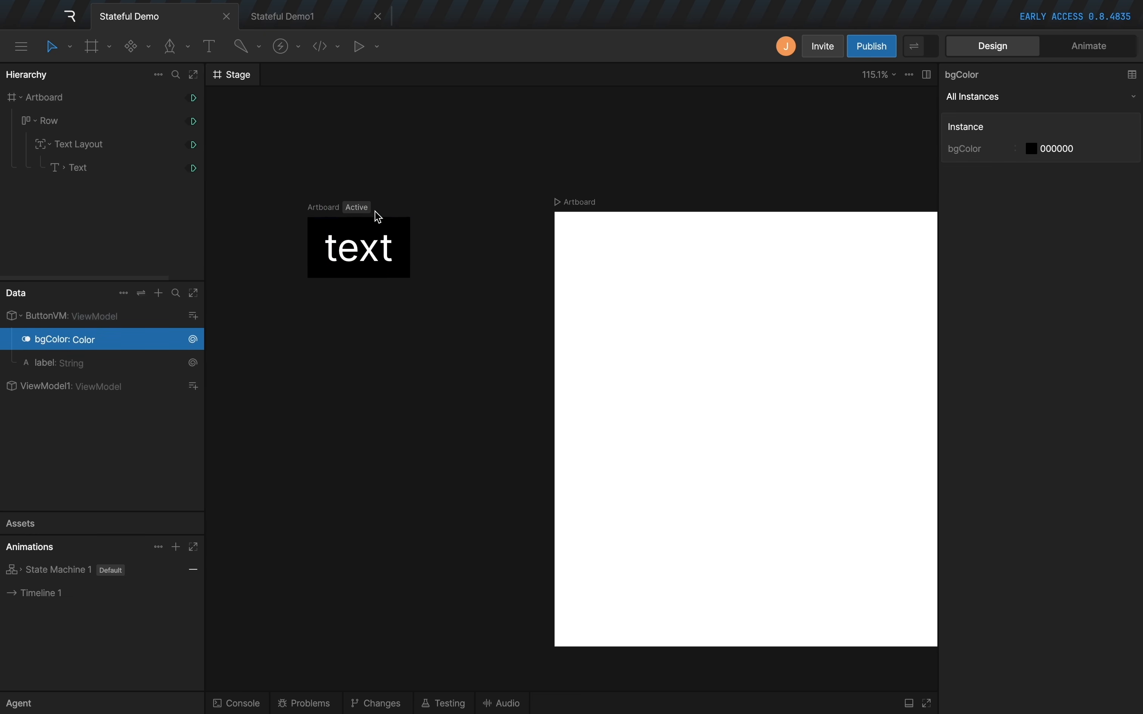
pyautogui.click(92, 120)
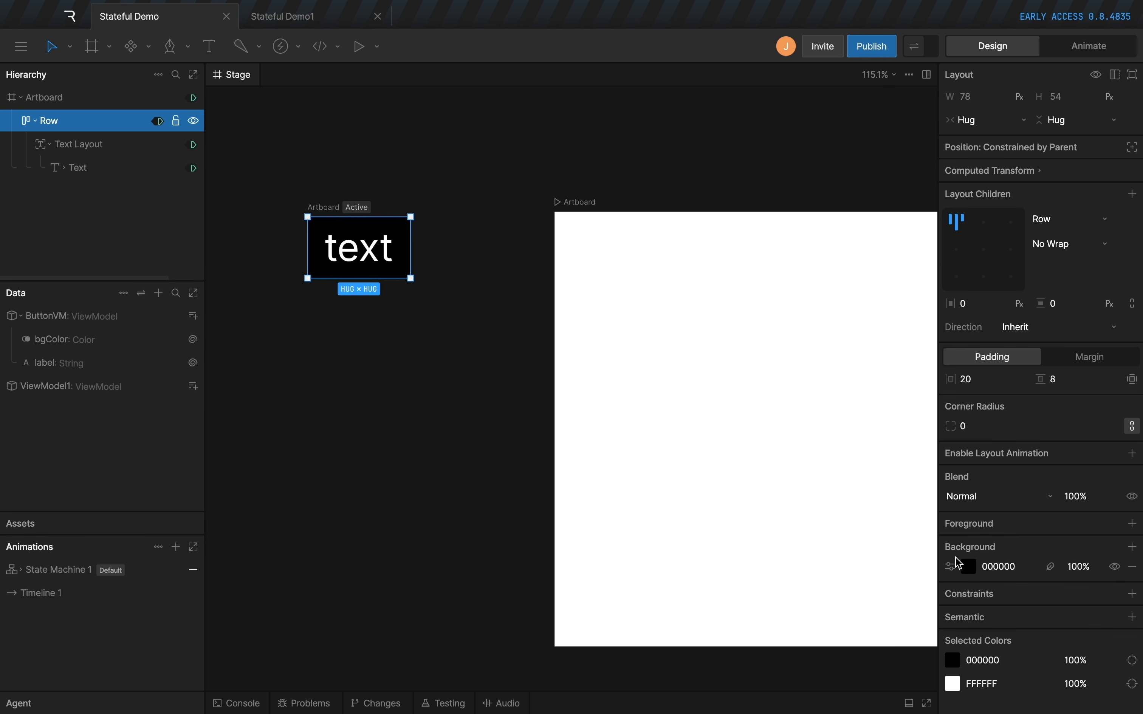
pyautogui.rightClick(1010, 566)
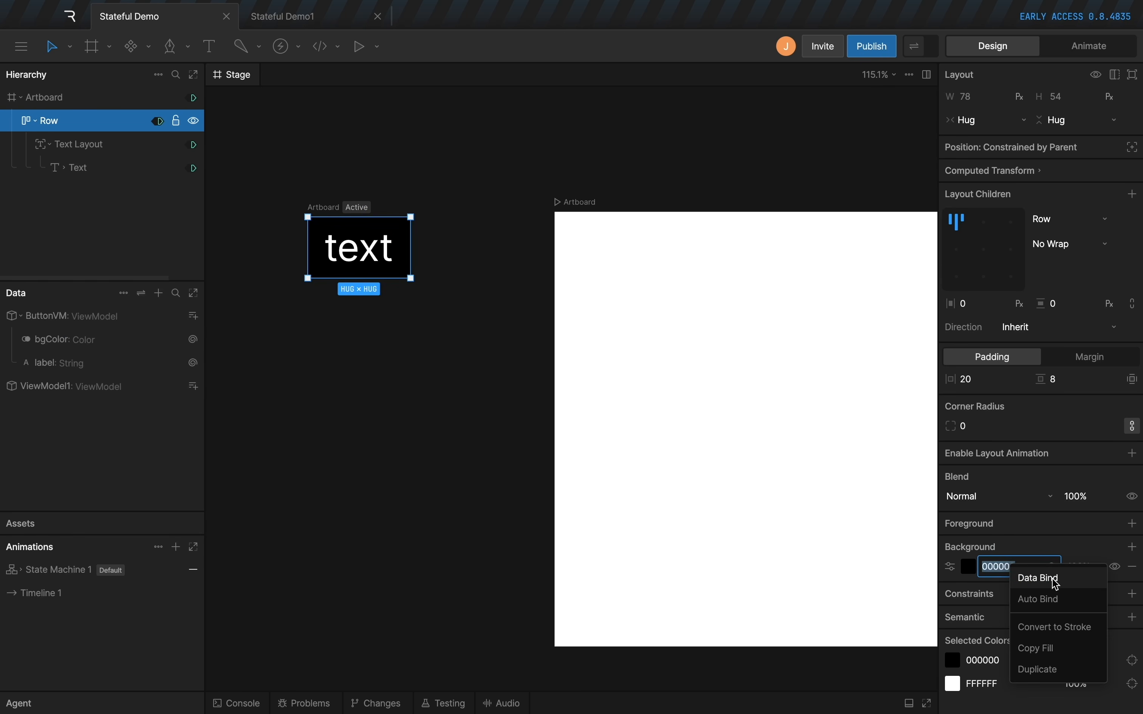
pyautogui.click(1053, 580)
pyautogui.click(904, 592)
pyautogui.click(847, 638)
pyautogui.click(873, 449)
# Preview the button with its live view model values and set bgColor to dark red AB0C0C.
pyautogui.click(921, 46)
pyautogui.click(368, 248)
pyautogui.click(413, 375)
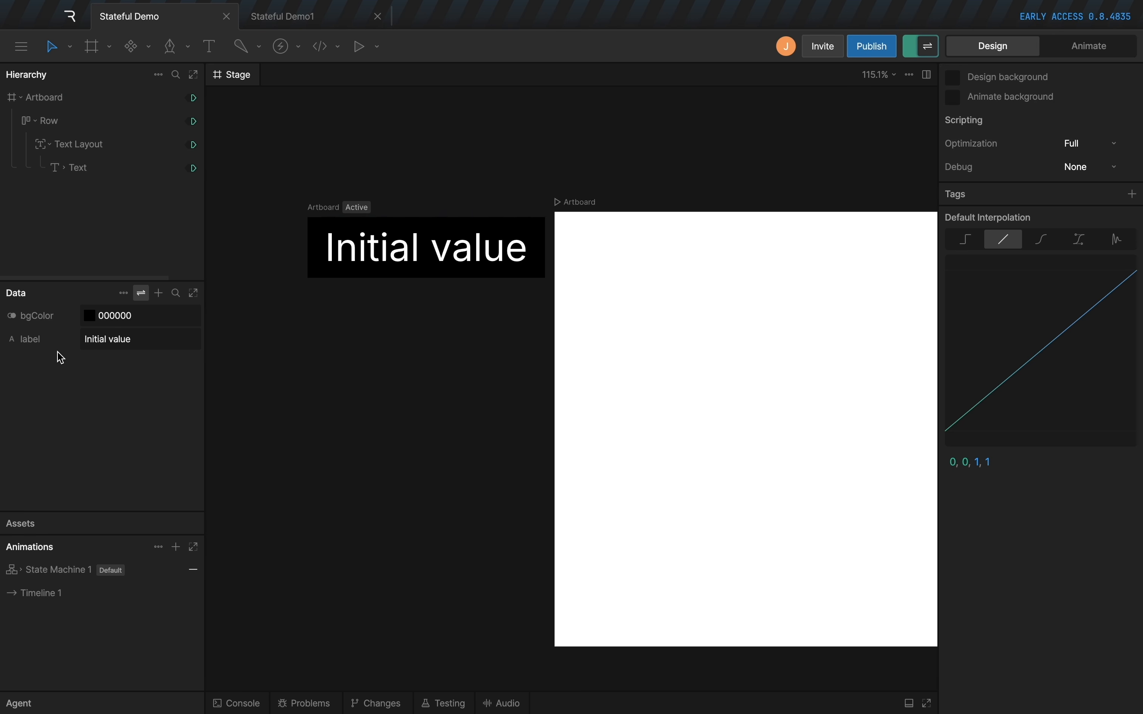
pyautogui.click(89, 316)
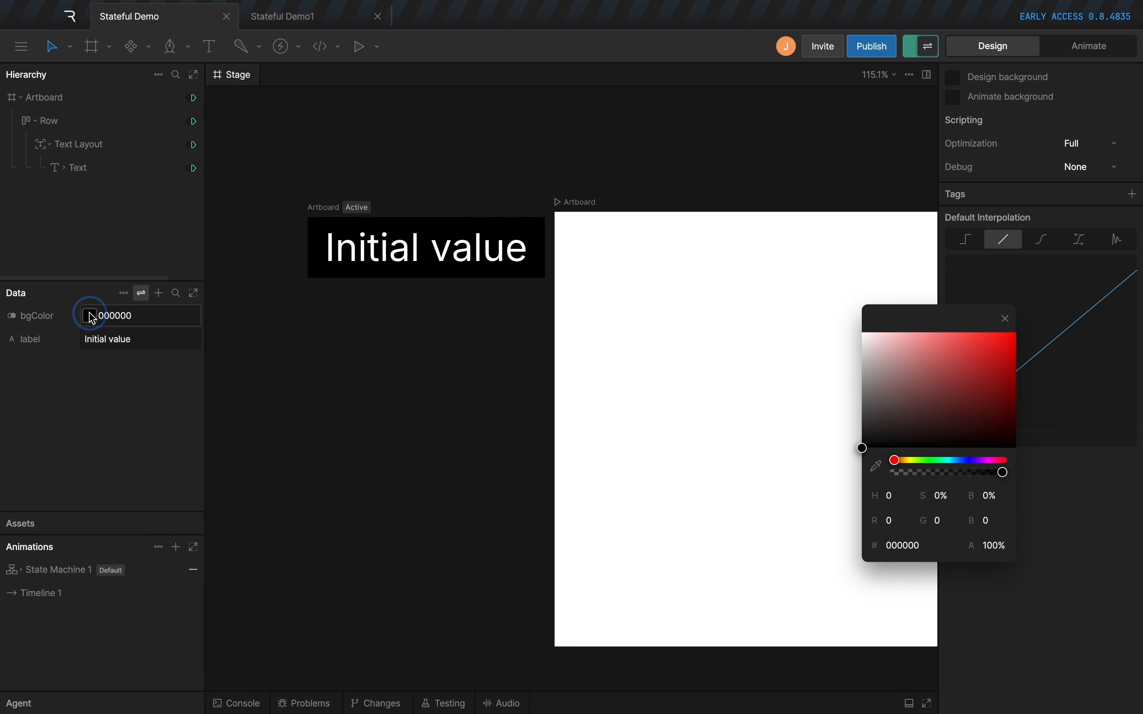
pyautogui.moveTo(882, 380); pyautogui.dragTo(1008, 375)
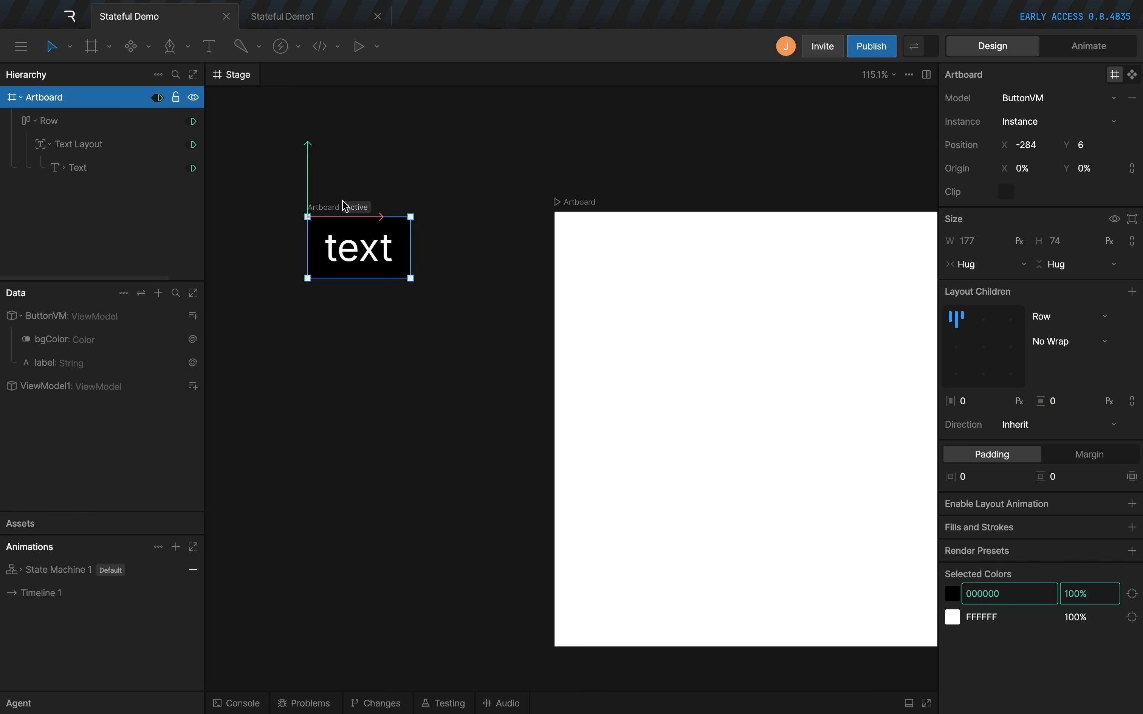
# Turn the button artboard into a component and expose label and bgColor as its properties.
pyautogui.click(1133, 77)
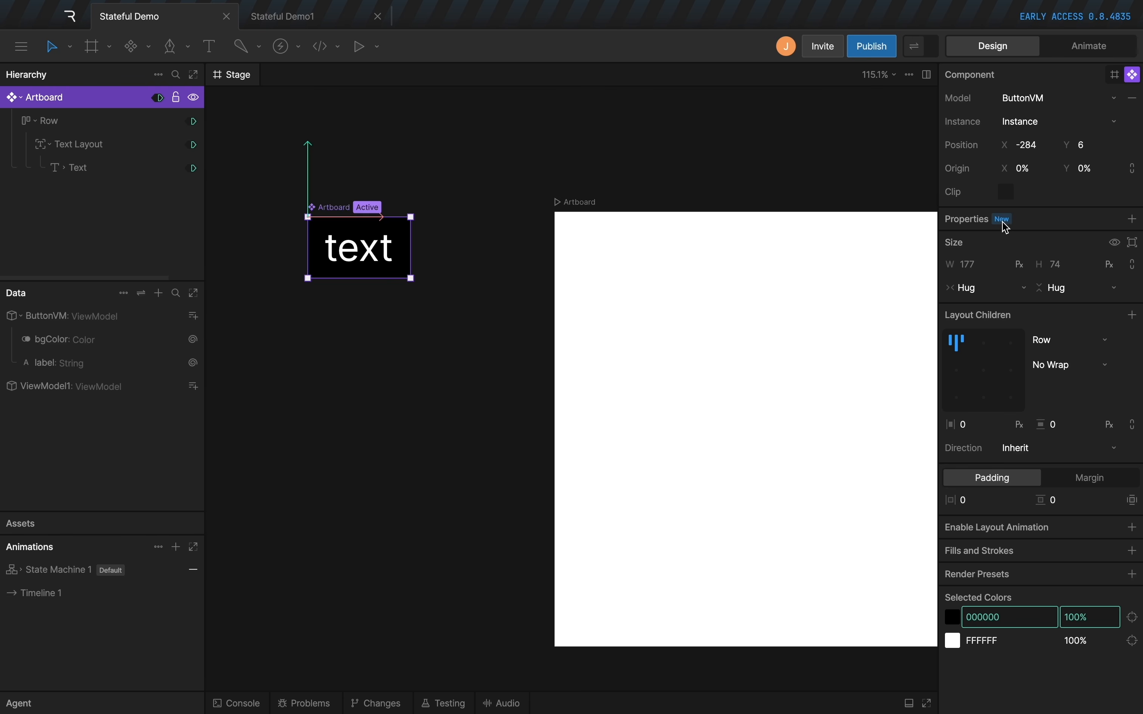
pyautogui.click(1133, 220)
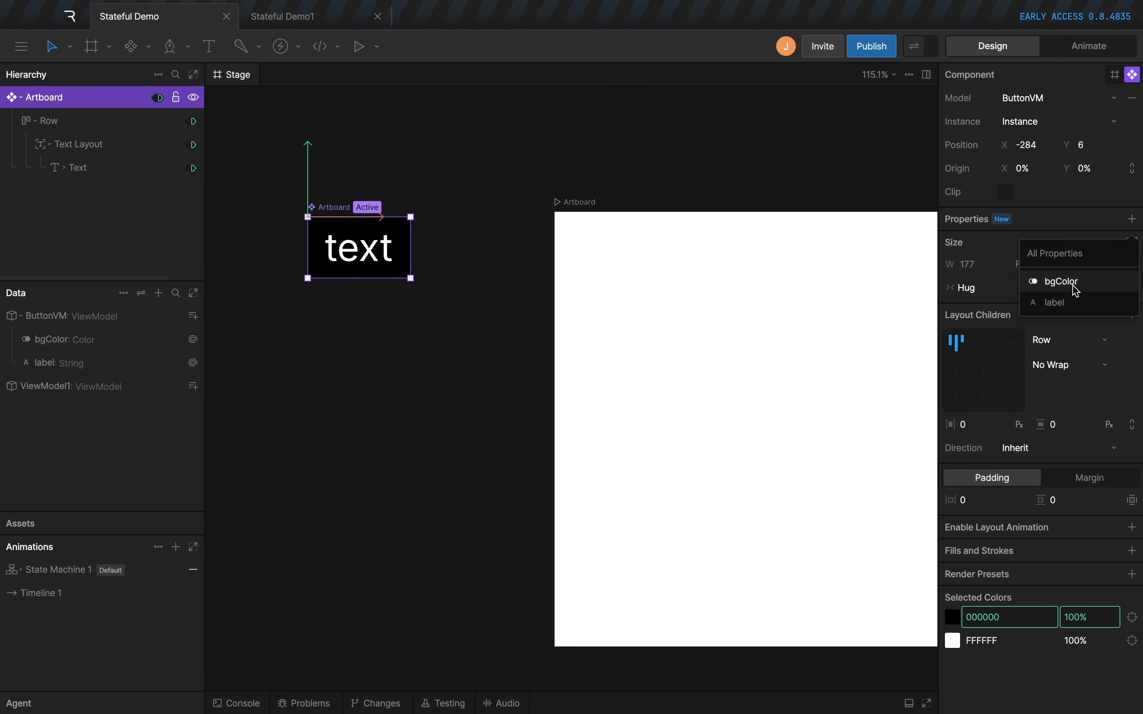
pyautogui.click(1068, 304)
pyautogui.click(1134, 219)
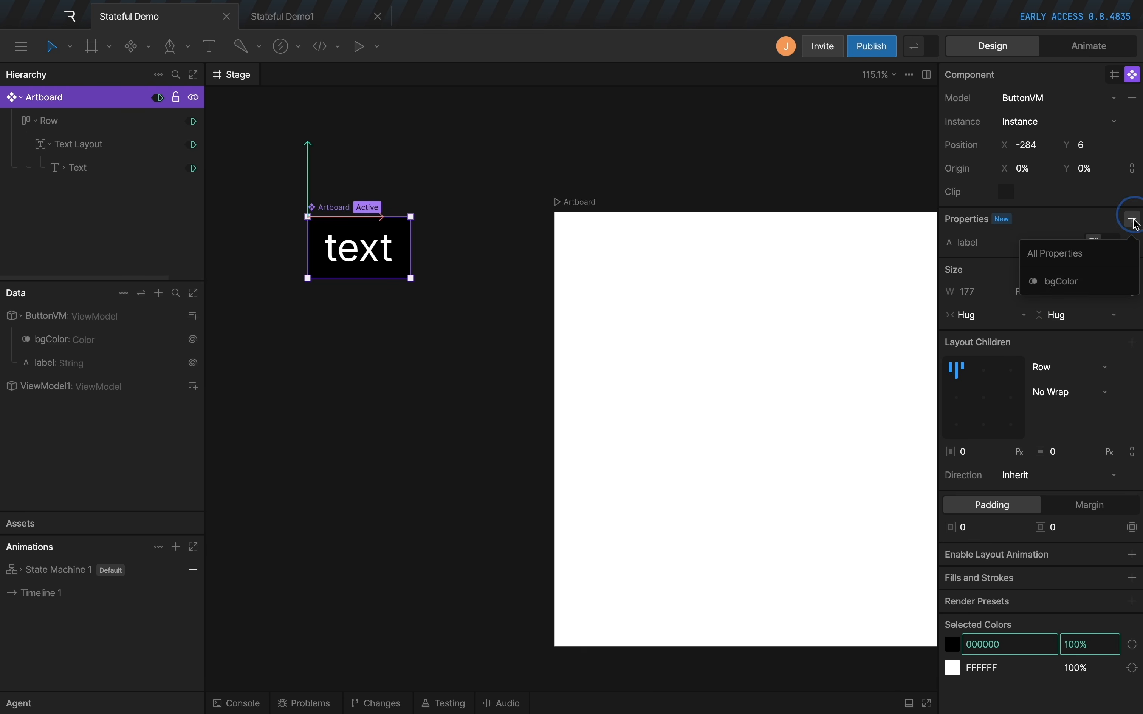
pyautogui.click(1098, 283)
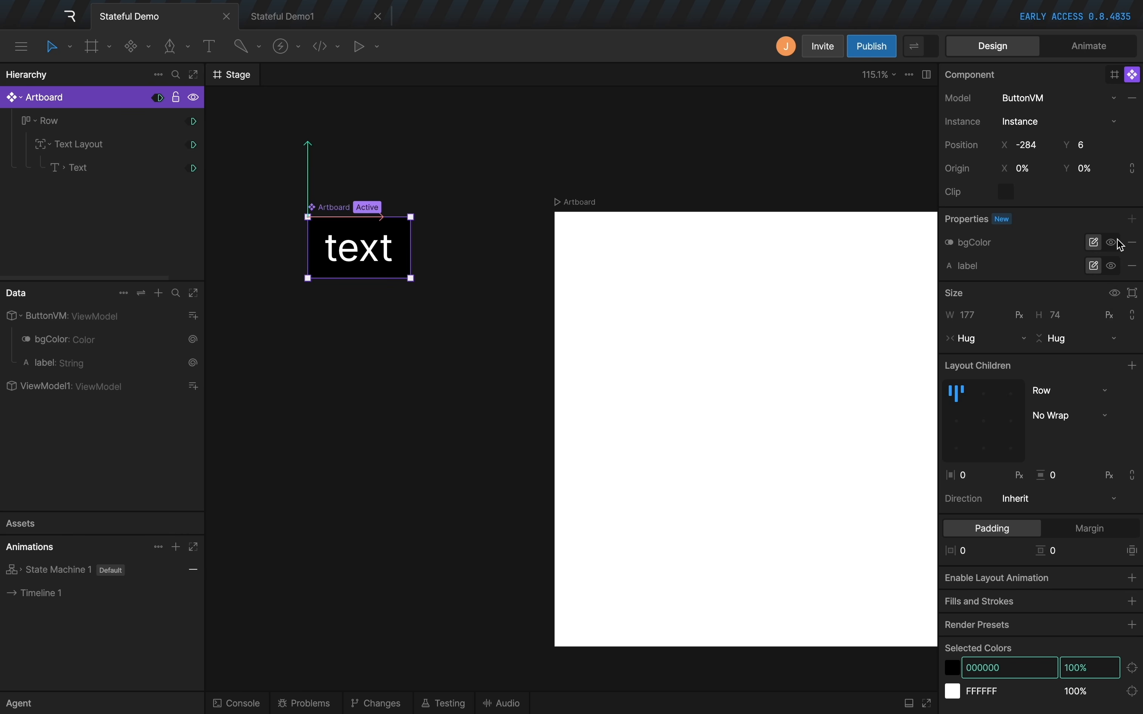
# Place an instance of the button component on the large white artboard.
pyautogui.moveTo(774, 256); pyautogui.dragTo(650, 214)
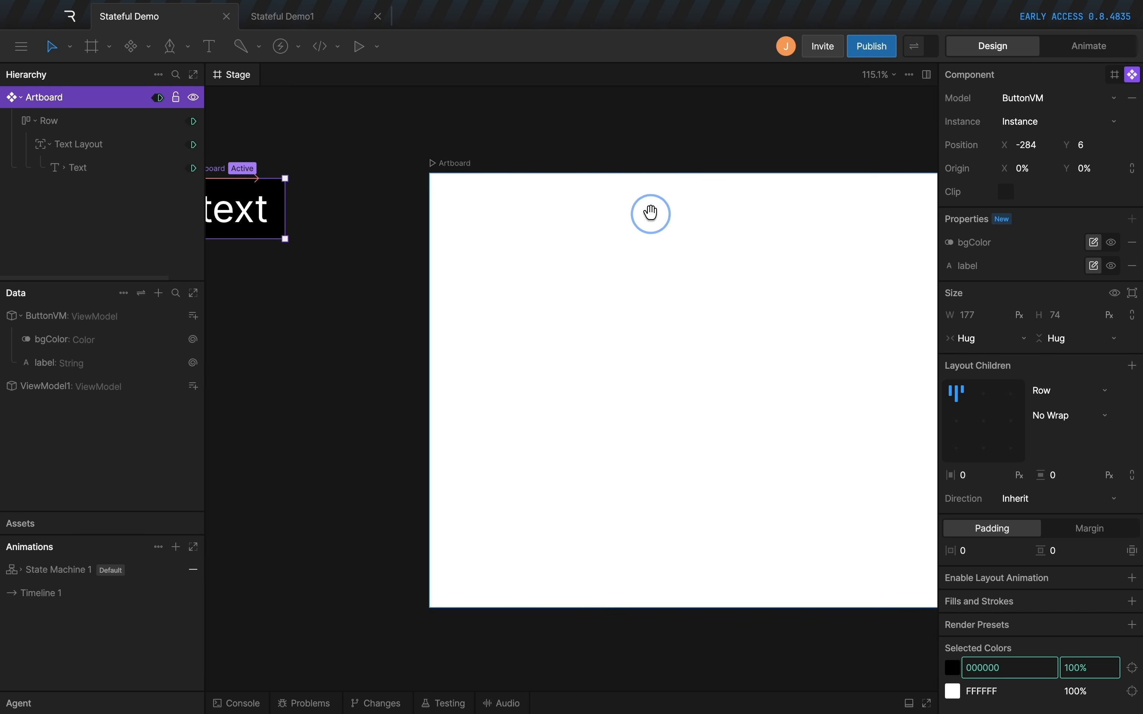
pyautogui.click(605, 252)
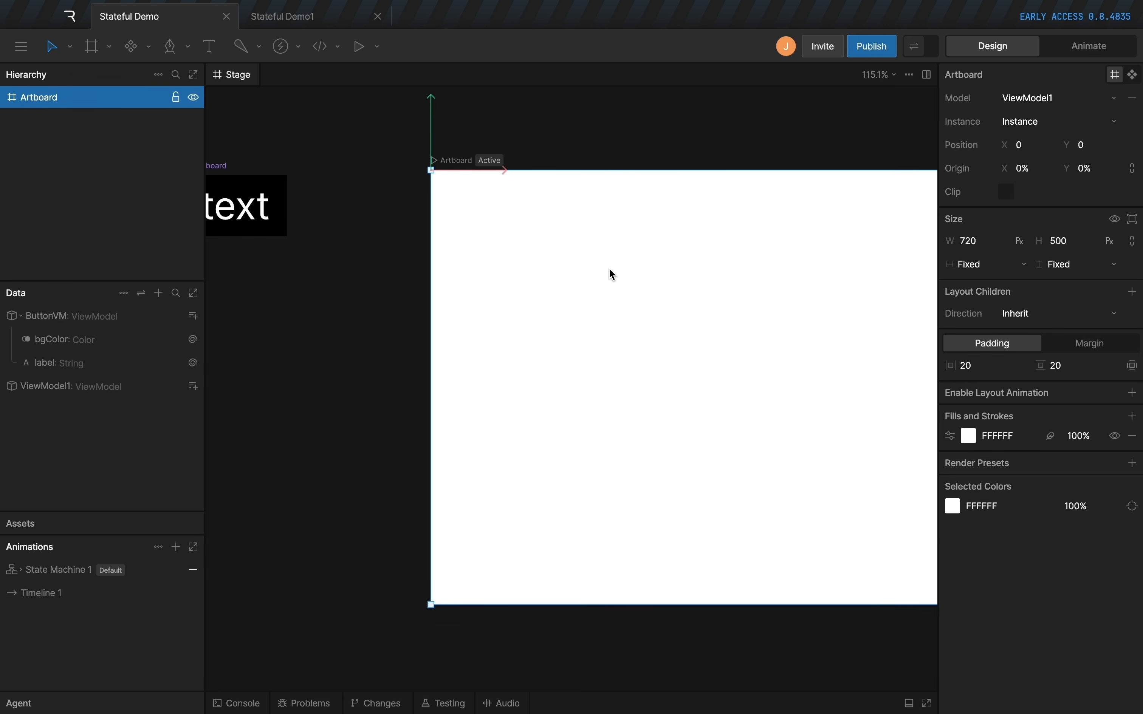
pyautogui.press('n')
pyautogui.click(619, 291)
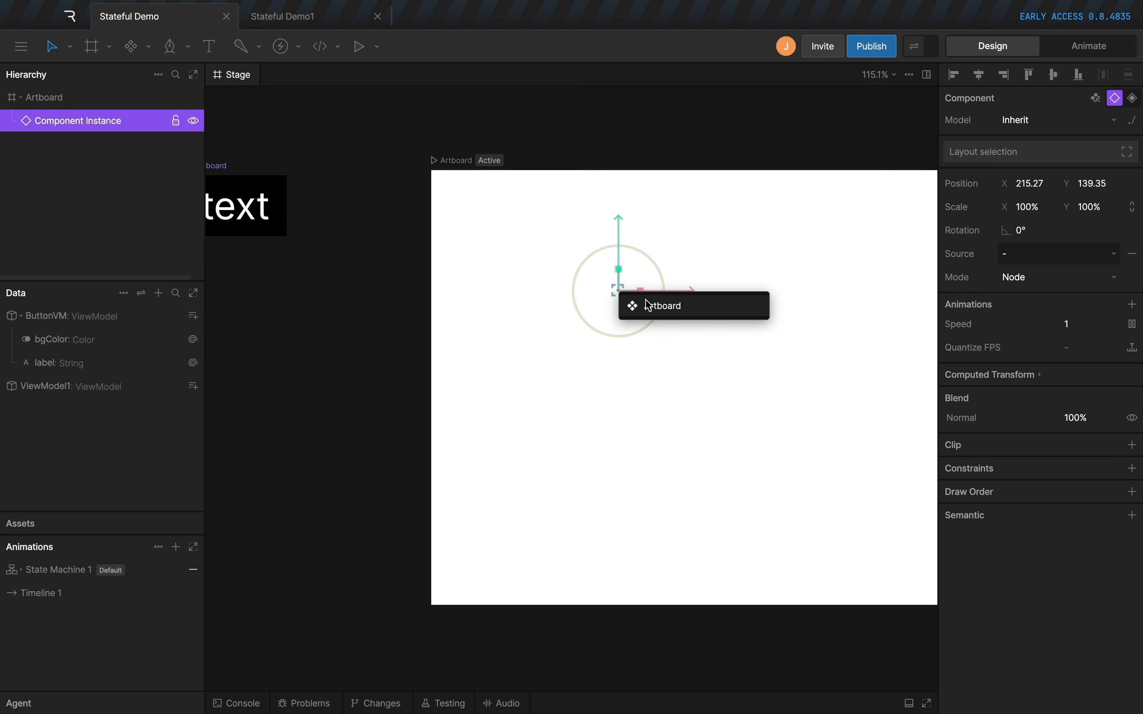
pyautogui.click(654, 307)
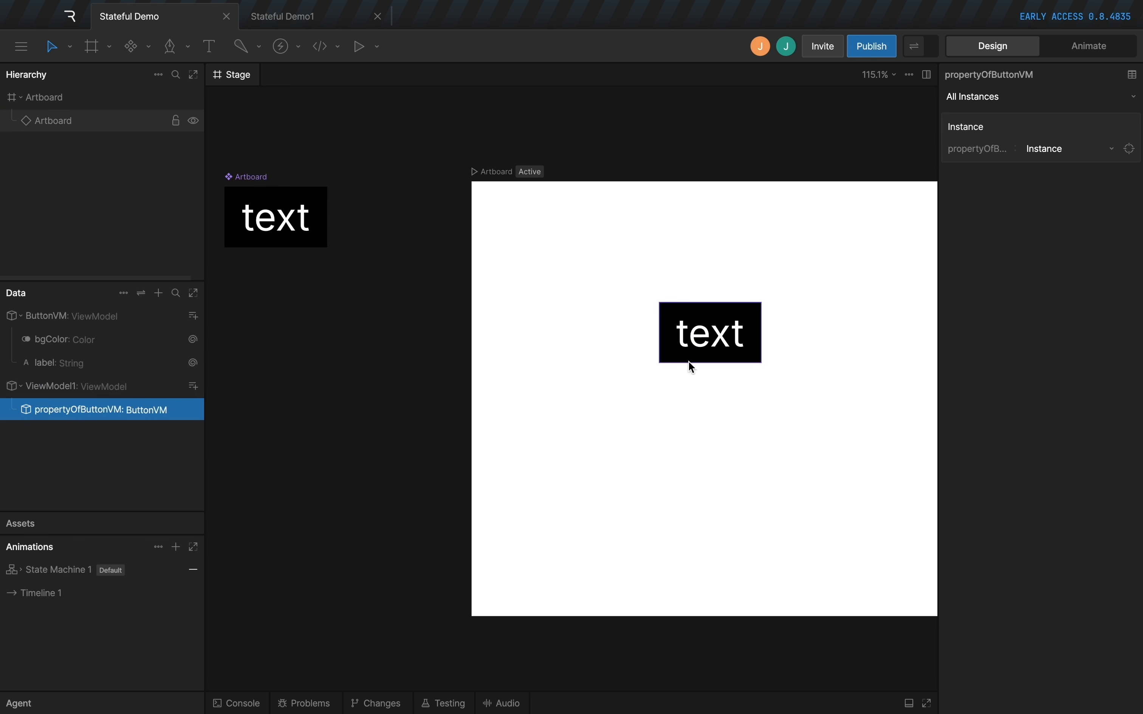
pyautogui.click(675, 358)
pyautogui.click(1039, 121)
pyautogui.click(1048, 170)
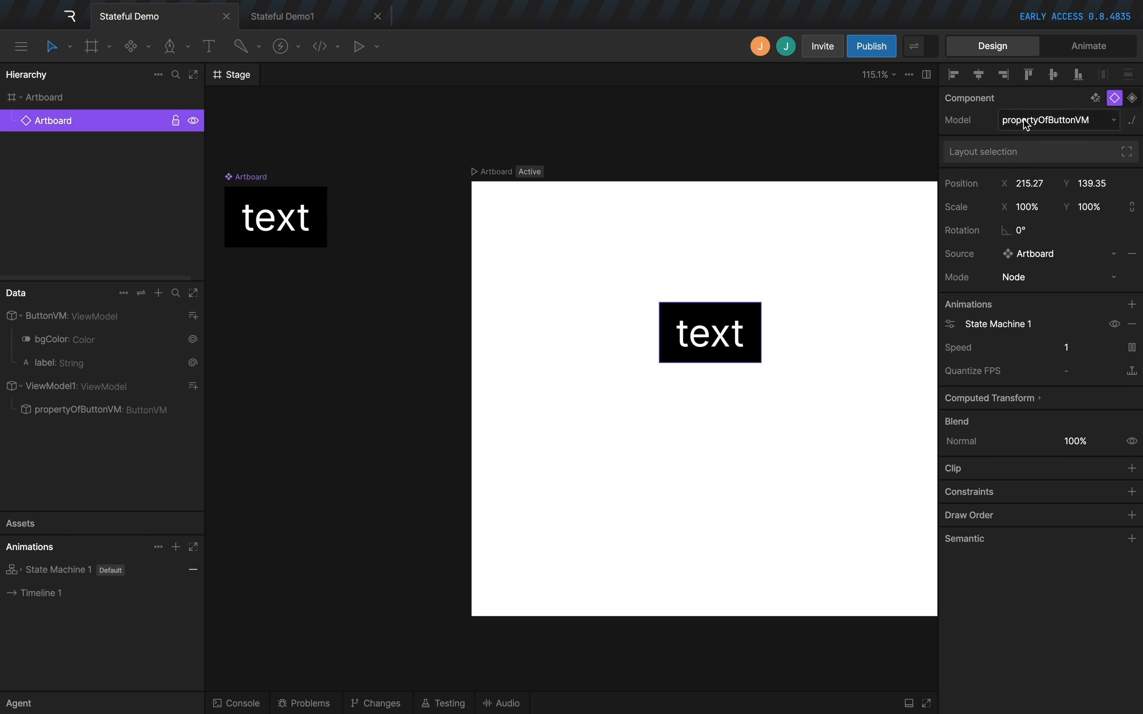
# Make the placed instance a stateful component and set its bgColor to dark purple 470362.
pyautogui.click(1135, 99)
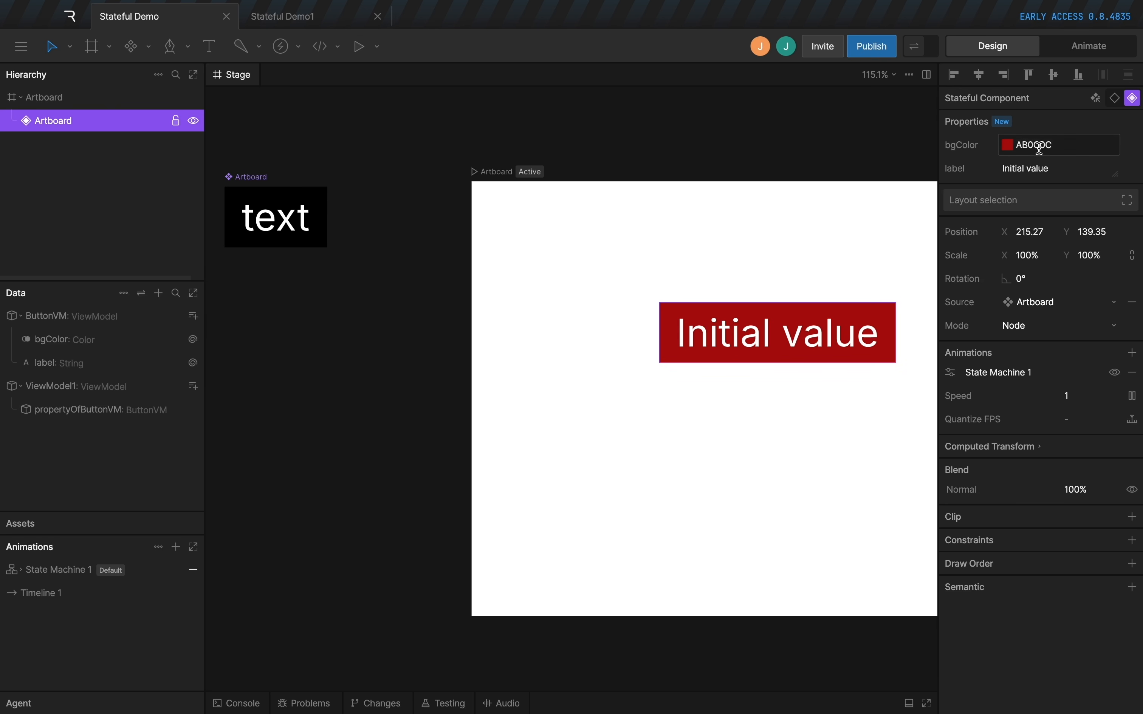
pyautogui.click(1063, 144)
pyautogui.click(1007, 144)
pyautogui.moveTo(995, 217)
pyautogui.mouseDown()
pyautogui.moveTo(1013, 274)
pyautogui.moveTo(1029, 186)
pyautogui.moveTo(1010, 233)
pyautogui.mouseUp()
pyautogui.click(977, 289)
# Set the label of the purple button instance to Button 1.
pyautogui.click(1071, 164)
pyautogui.write('Button 1')
pyautogui.press('Return')
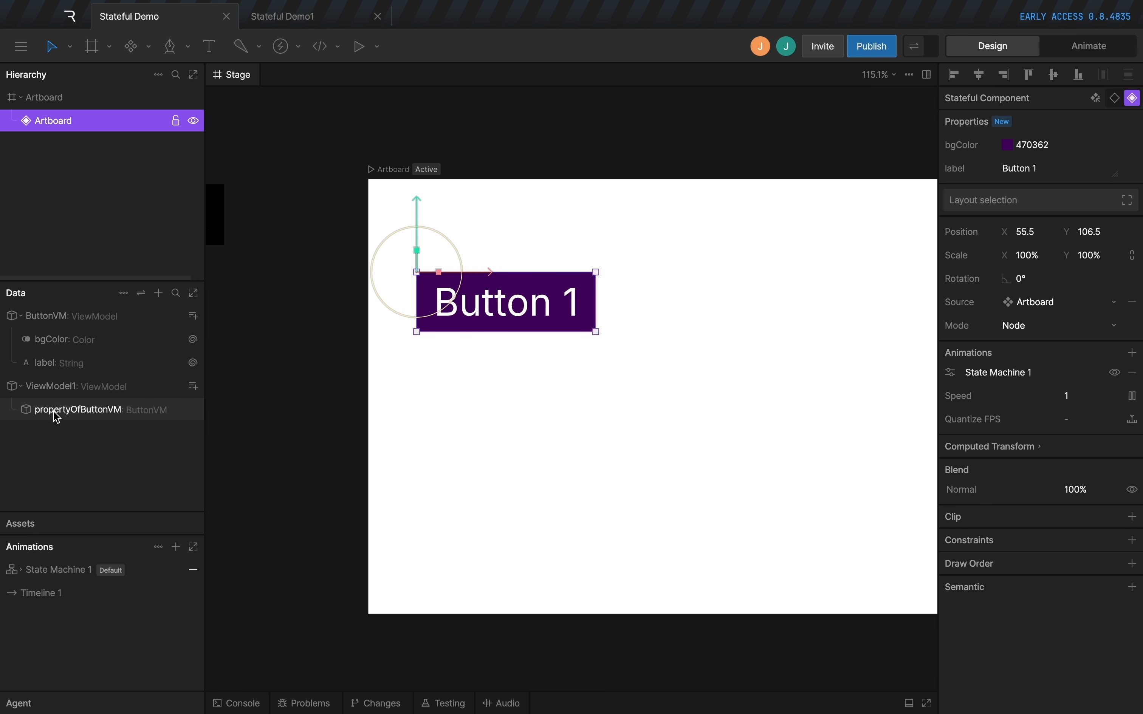
# Delete the propertyOfButtonVM property from ViewModel1.
pyautogui.click(72, 409)
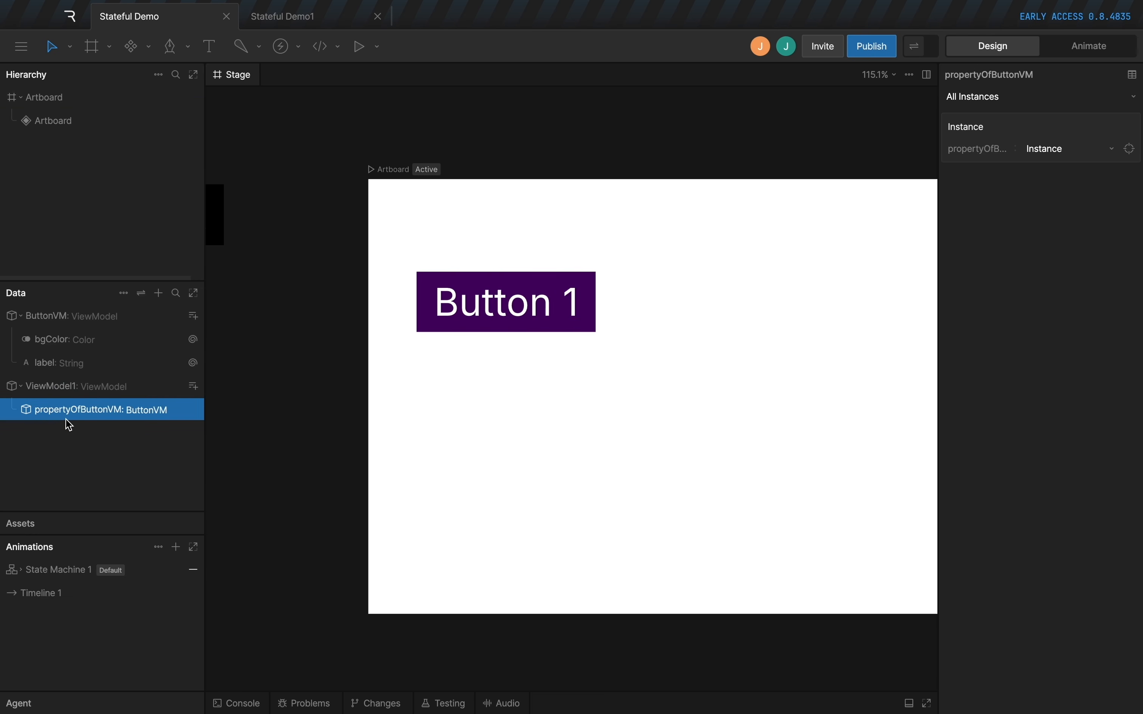
pyautogui.press('Delete')
# Duplicate the Button 1 instance beside the original and set the copy's bgColor to blue 1E86E4.
pyautogui.click(558, 302)
pyautogui.moveTo(501, 323); pyautogui.dragTo(702, 323)
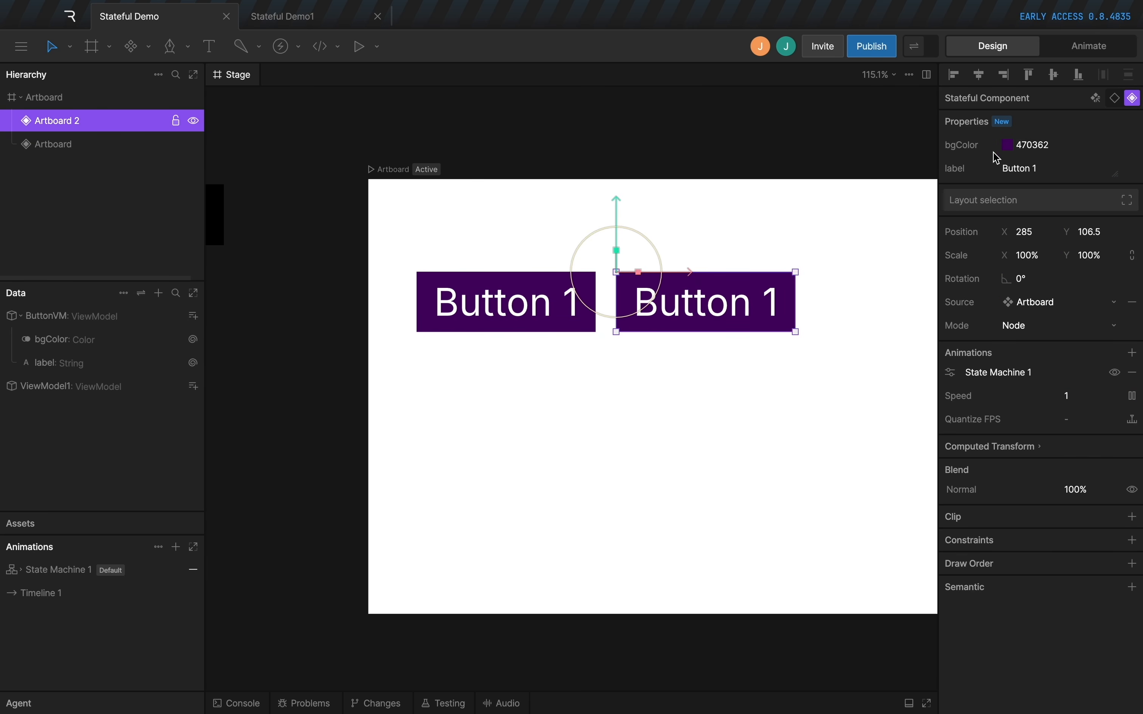
pyautogui.click(1007, 145)
pyautogui.moveTo(975, 290); pyautogui.dragTo(955, 291)
pyautogui.click(993, 174)
# Set the label of the blue button instance to Button 2.
pyautogui.click(1069, 170)
pyautogui.press('BackSpace')
pyautogui.write('2')
pyautogui.press('Return')
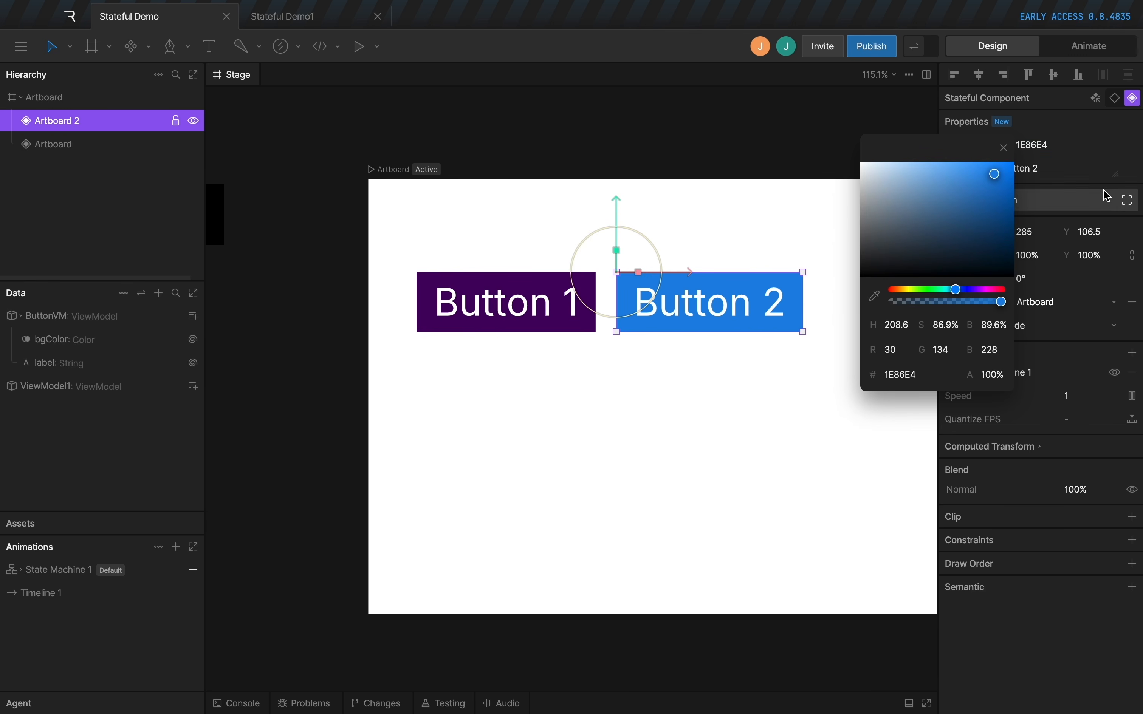
# Move Button 2 slightly farther away from Button 1 on the white artboard.
pyautogui.click(729, 183)
pyautogui.moveTo(703, 304); pyautogui.dragTo(729, 303)
pyautogui.click(751, 232)
pyautogui.click(753, 294)
pyautogui.click(499, 316)
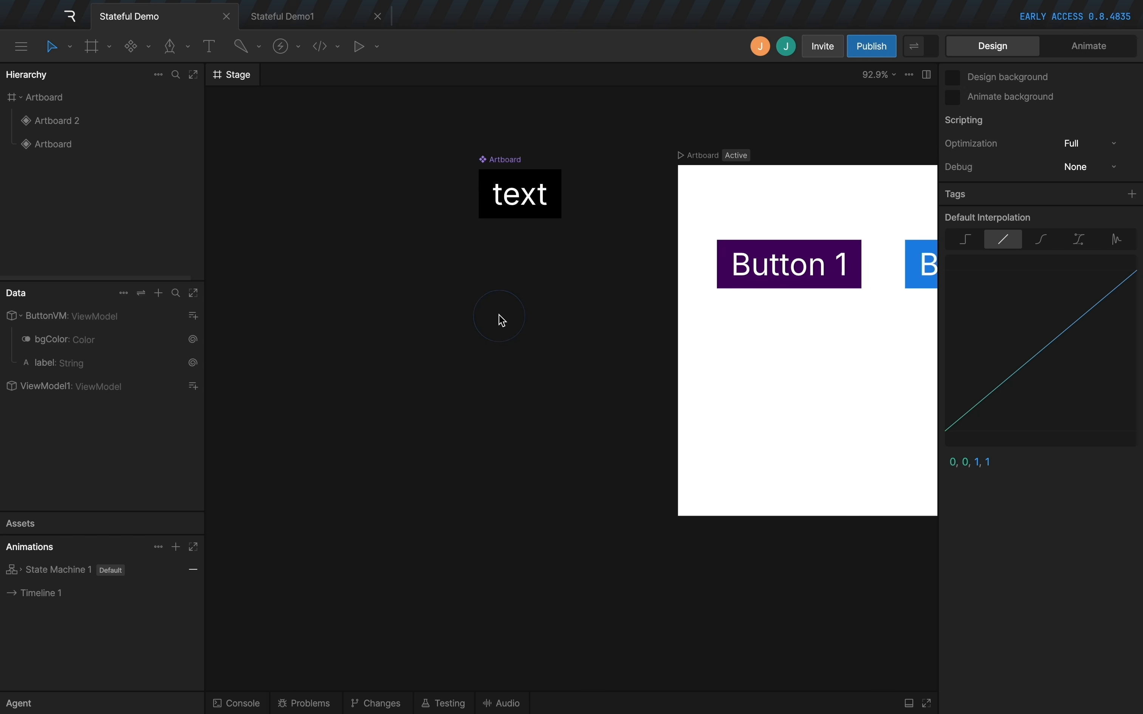
# Draw a tall artboard named Card below the button component and add a layout that fills it.
pyautogui.press('a')
pyautogui.moveTo(396, 272); pyautogui.dragTo(604, 589)
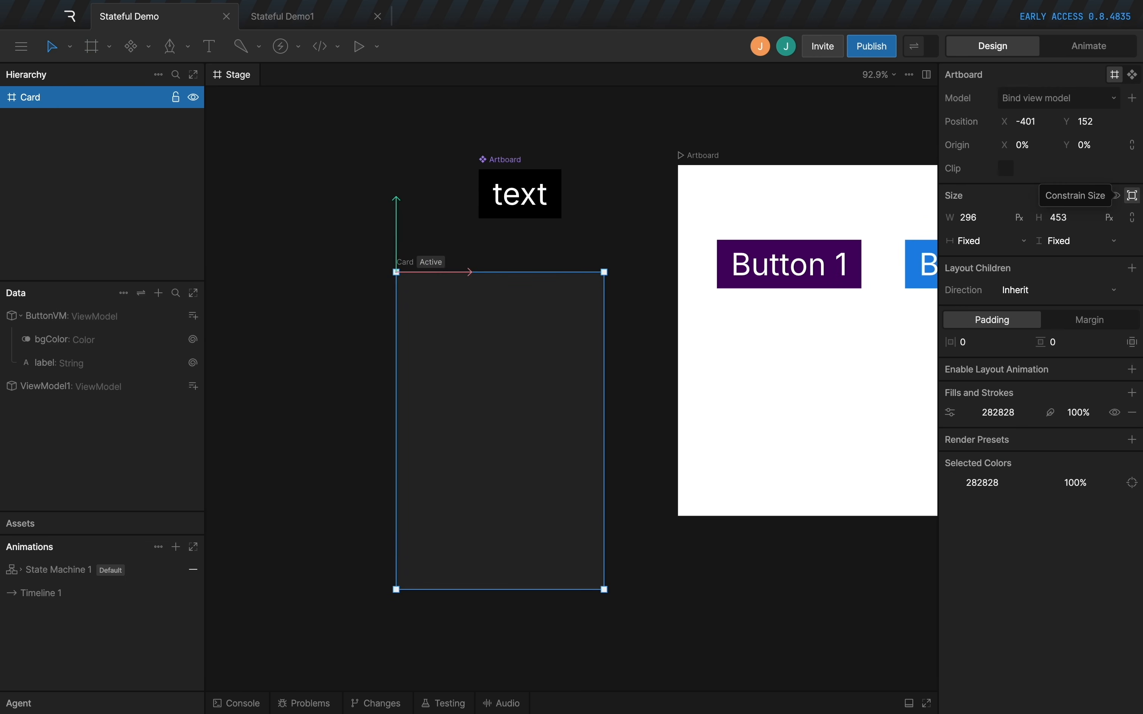
pyautogui.click(1131, 268)
pyautogui.click(1023, 301)
# Duplicate and nest the Card's layouts so that one outer layout contains two child layouts.
pyautogui.press('super+d')
pyautogui.moveTo(44, 144); pyautogui.dragTo(44, 124)
pyautogui.click(35, 120)
pyautogui.click(62, 144)
pyautogui.press('super+d')
# Select the Card's outer layout and show the file's assets.
pyautogui.click(57, 121)
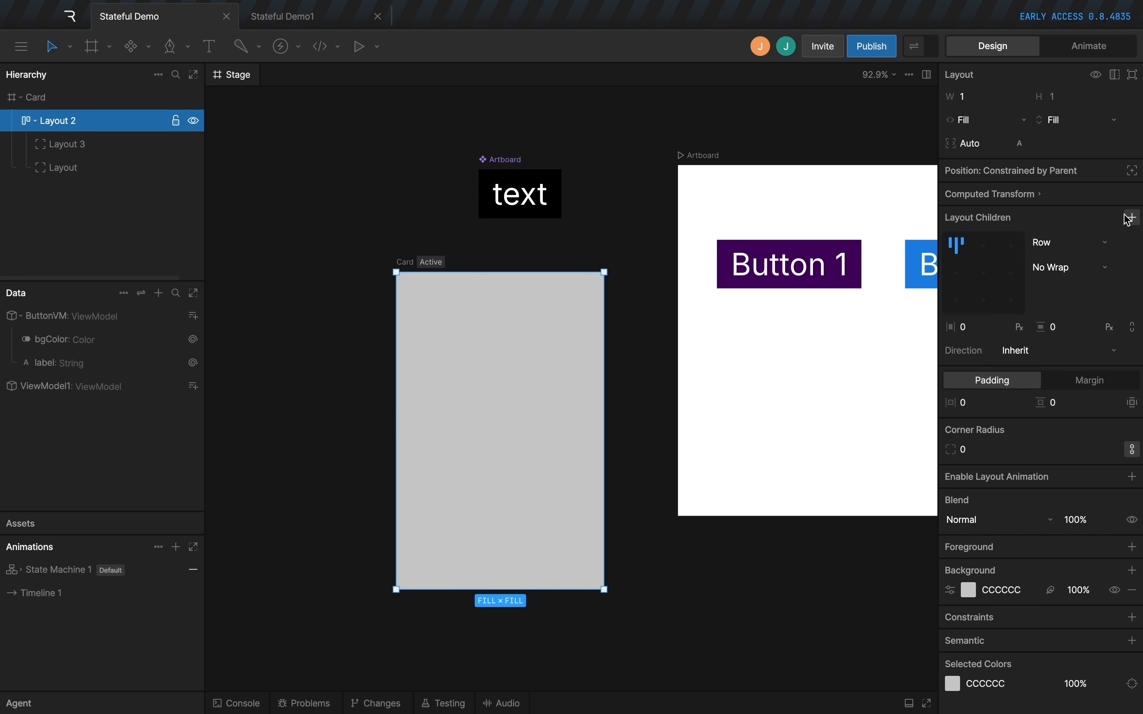
pyautogui.click(33, 523)
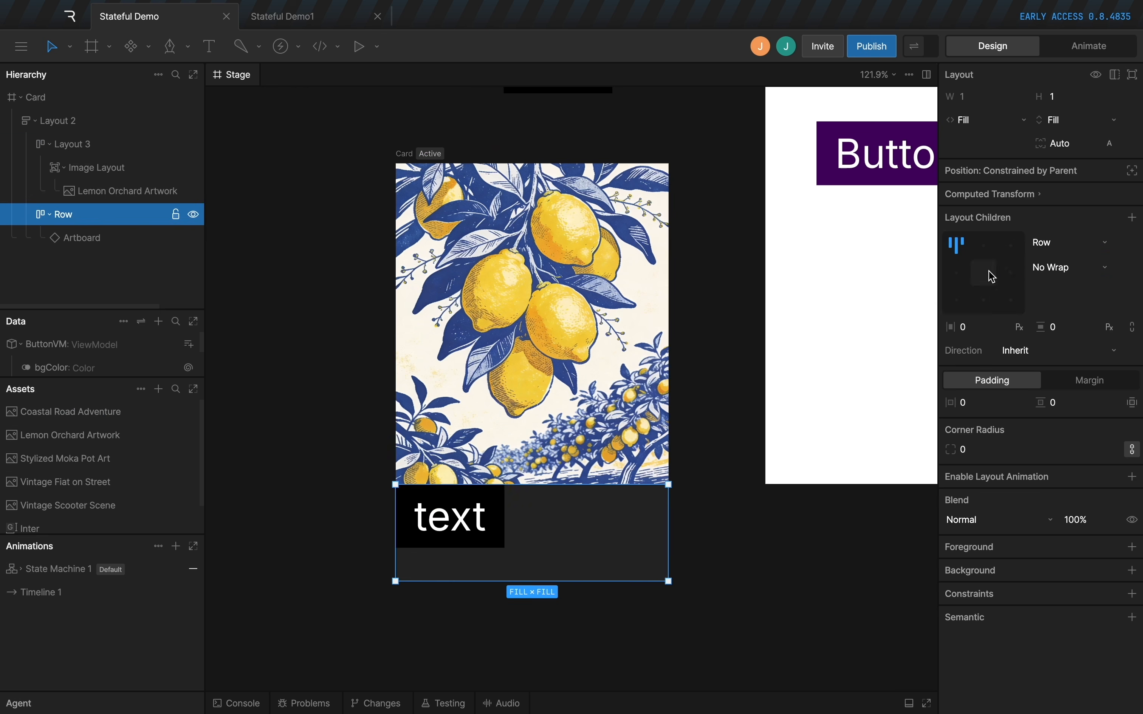
# Center the content of the Card's Row below the lemon image and give it a dark blue background.
pyautogui.click(988, 272)
pyautogui.click(1131, 570)
pyautogui.click(1067, 604)
pyautogui.click(787, 611)
pyautogui.click(437, 291)
pyautogui.click(327, 283)
# Make the button instance in the Card a stateful component and set its label to Button.
pyautogui.scroll(-2, 328, 283)
pyautogui.keyDown('super'); pyautogui.click(515, 497); pyautogui.keyUp('super')
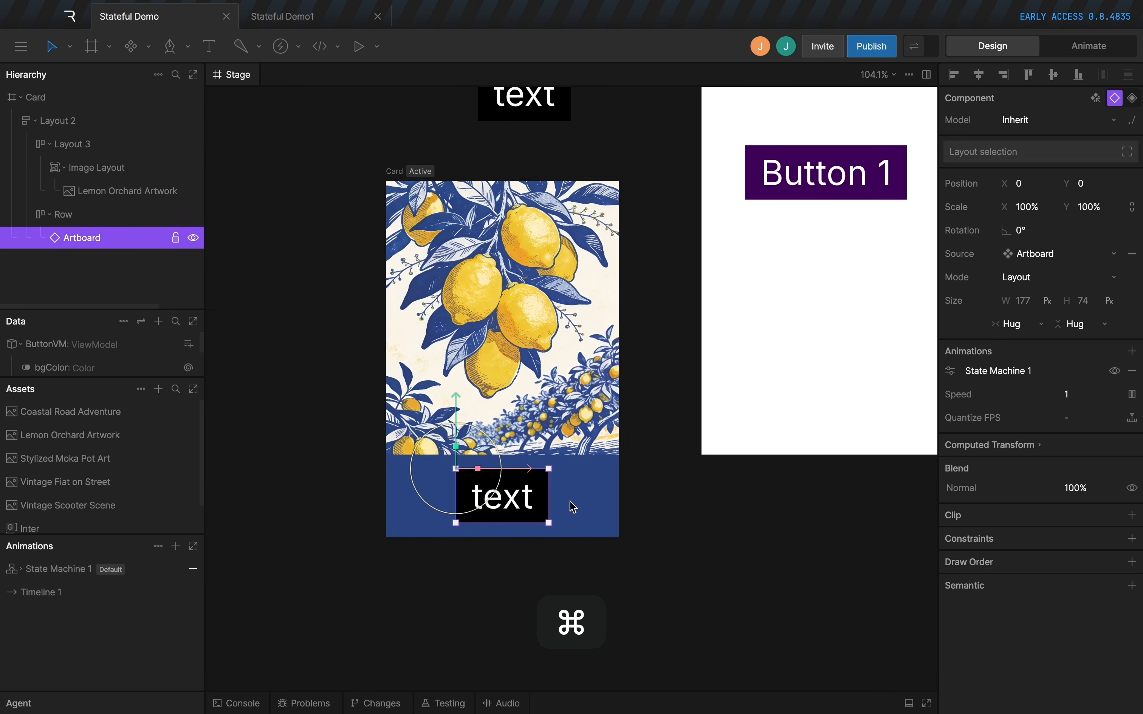
pyautogui.click(1132, 98)
pyautogui.click(1032, 169)
pyautogui.press('BackSpace')
pyautogui.write('Button')
# Set the bgColor of the Card's button to the cream color FBEBB9.
pyautogui.click(1007, 145)
pyautogui.click(870, 293)
pyautogui.click(540, 305)
pyautogui.click(697, 398)
pyautogui.scroll(1, 698, 398)
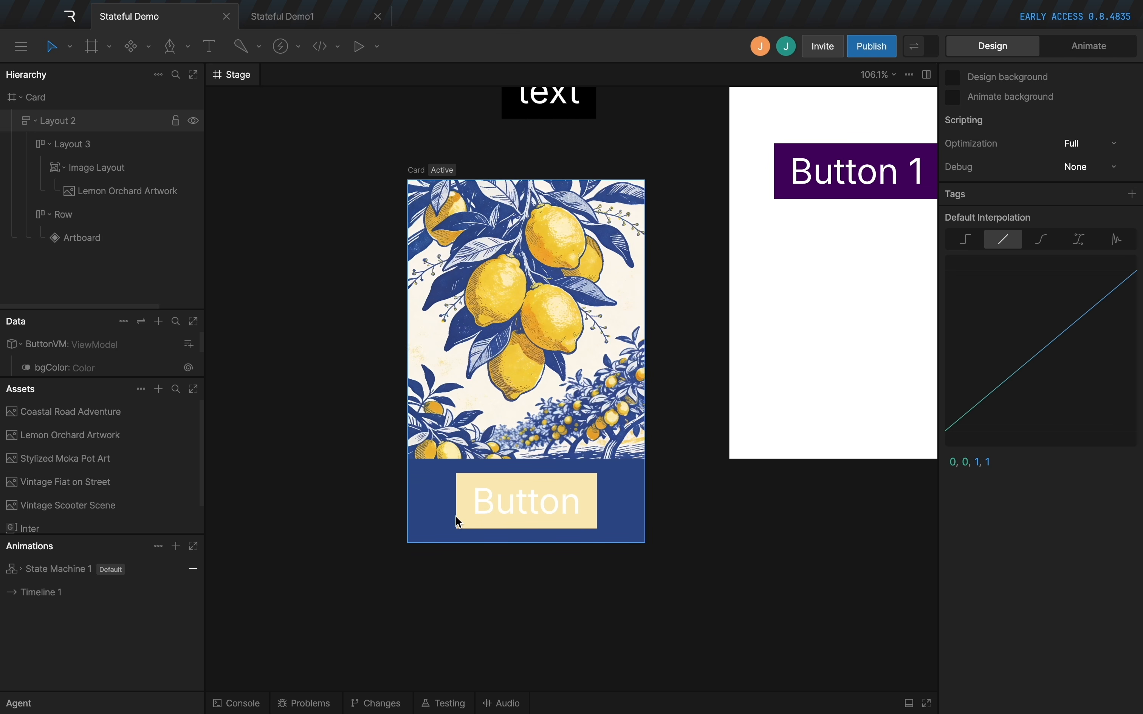
pyautogui.keyDown('super'); pyautogui.click(503, 500); pyautogui.keyUp('super')
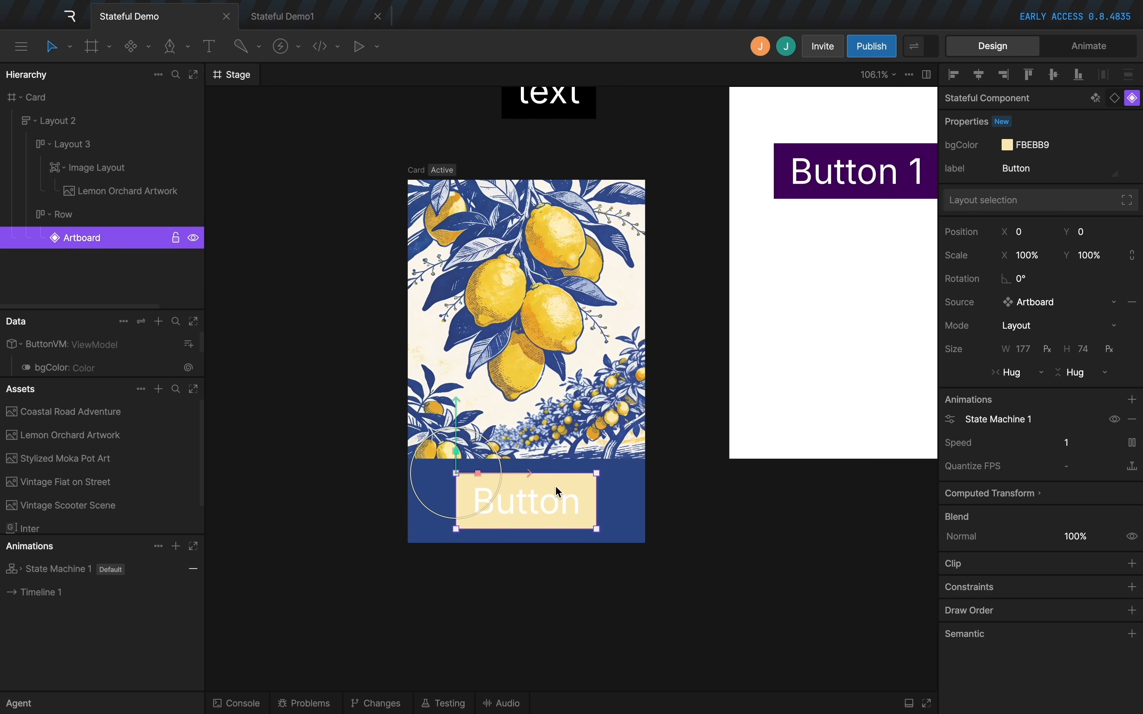
pyautogui.click(687, 468)
pyautogui.scroll(3, 470, 346)
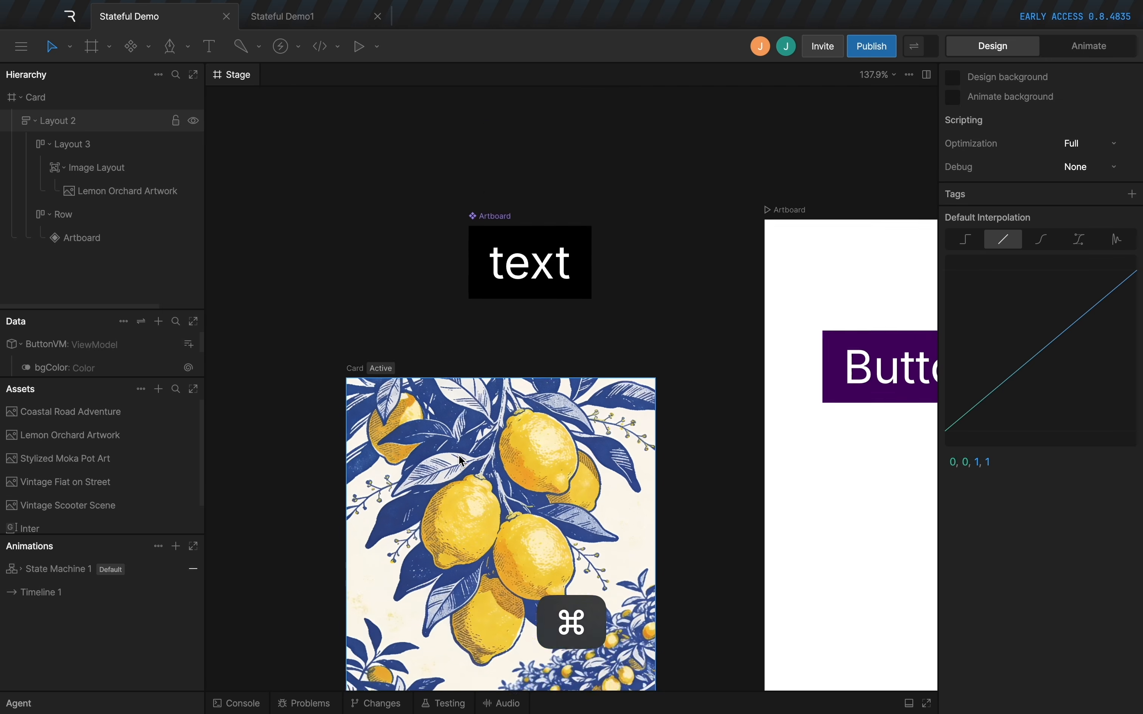
# Rename the component artboard that holds the text as Button.
pyautogui.click(476, 335)
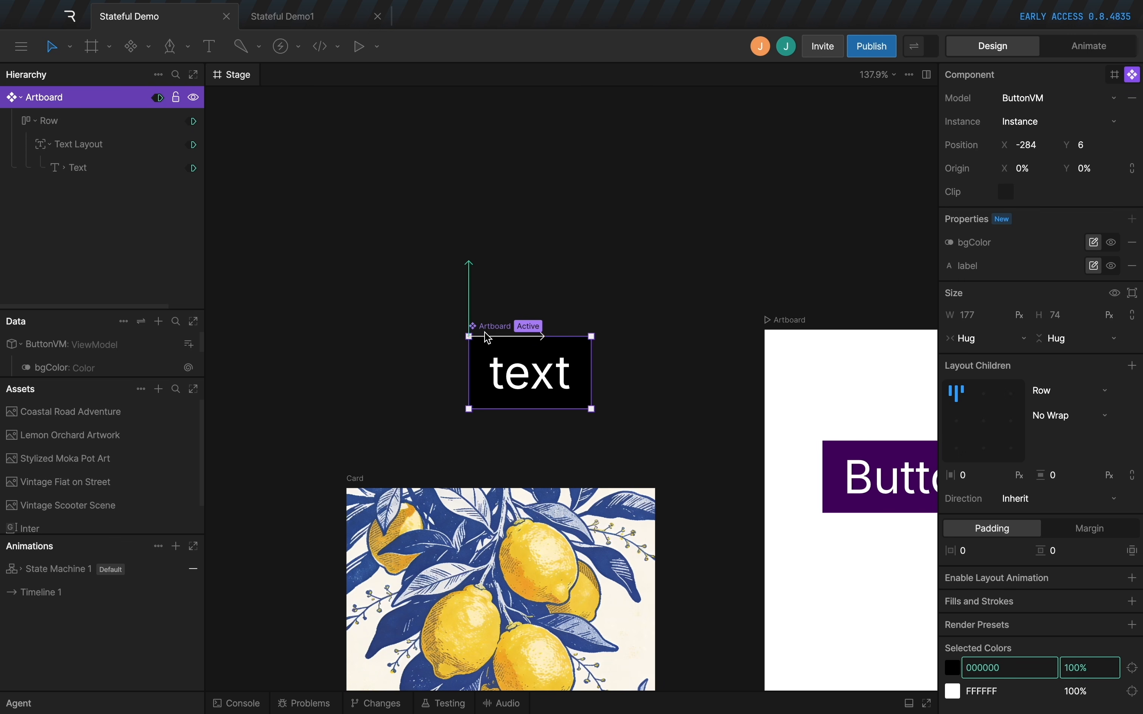
pyautogui.doubleClick(490, 332)
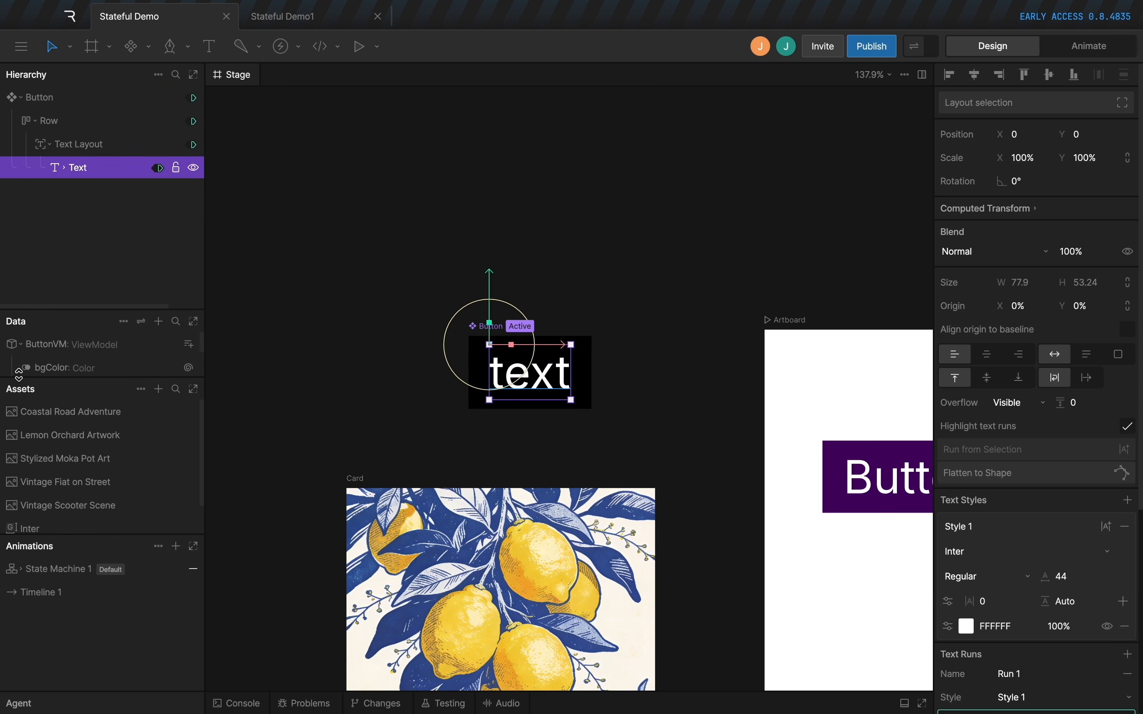
# Add a color property named textColor to the ButtonVM view model.
pyautogui.moveTo(53, 376); pyautogui.dragTo(54, 494)
pyautogui.click(166, 344)
pyautogui.click(193, 344)
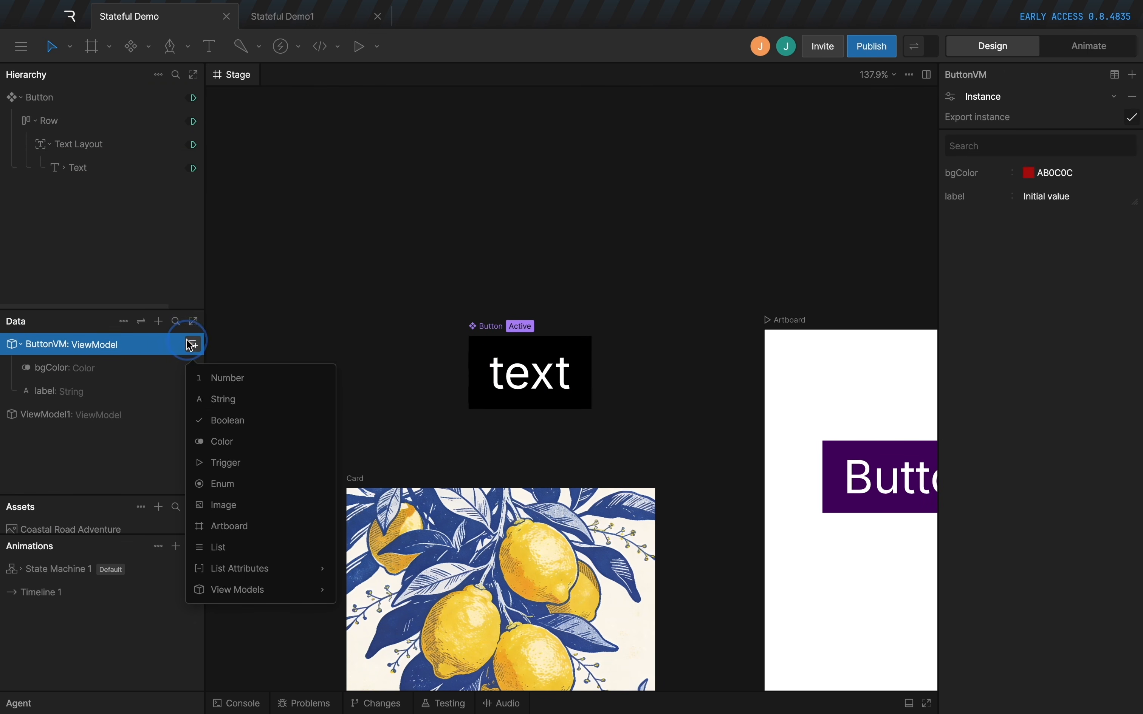
pyautogui.click(235, 441)
pyautogui.doubleClick(48, 372)
pyautogui.write('textColor')
pyautogui.press('Return')
# Data-bind the fill color of the Button component's text style to textColor.
pyautogui.click(529, 373)
pyautogui.scroll(-2, 1015, 520)
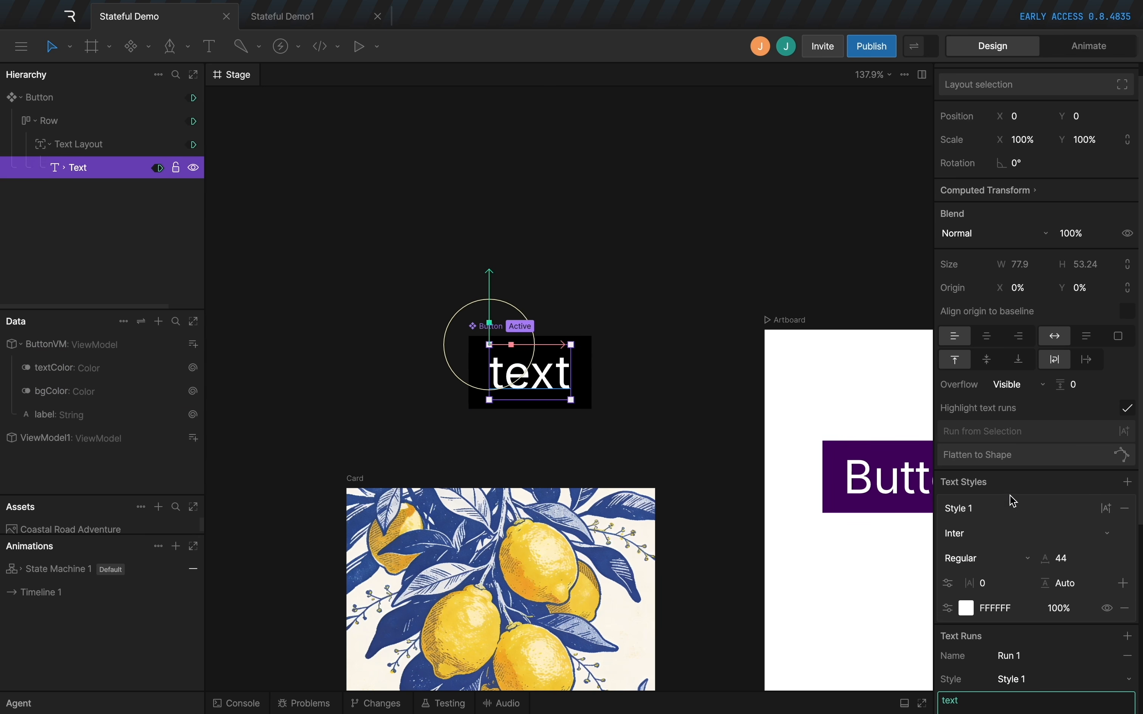
pyautogui.rightClick(995, 586)
pyautogui.click(1031, 599)
pyautogui.click(413, 276)
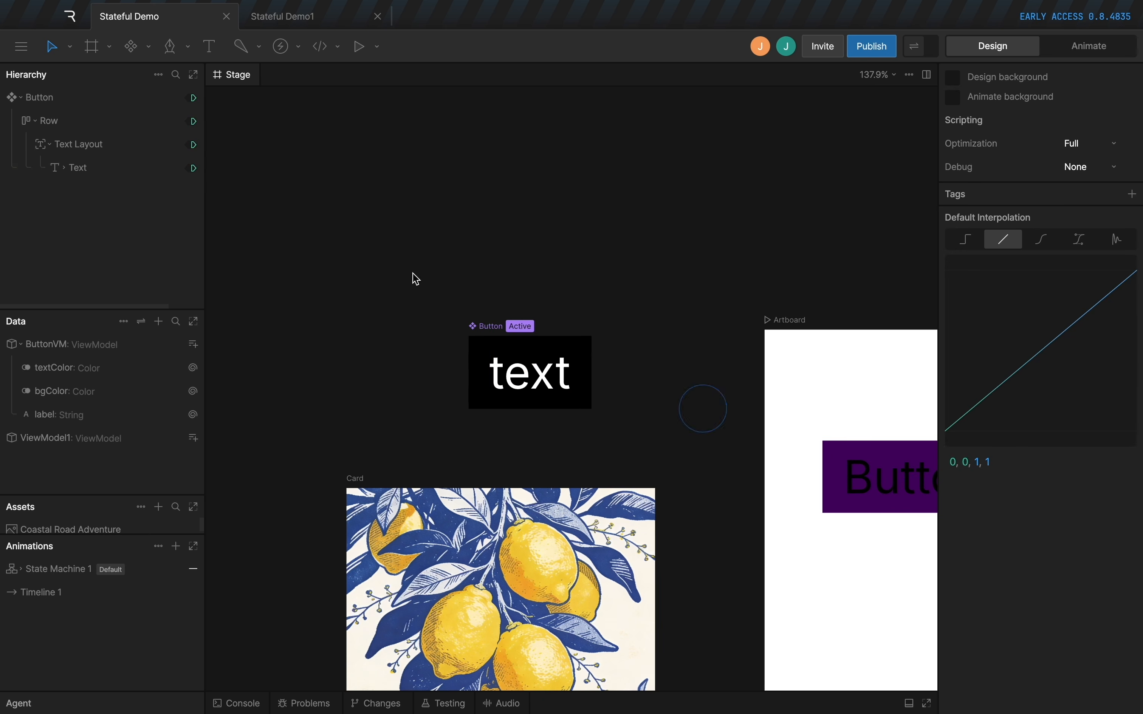
# Expose textColor as a property of the Button component.
pyautogui.click(489, 326)
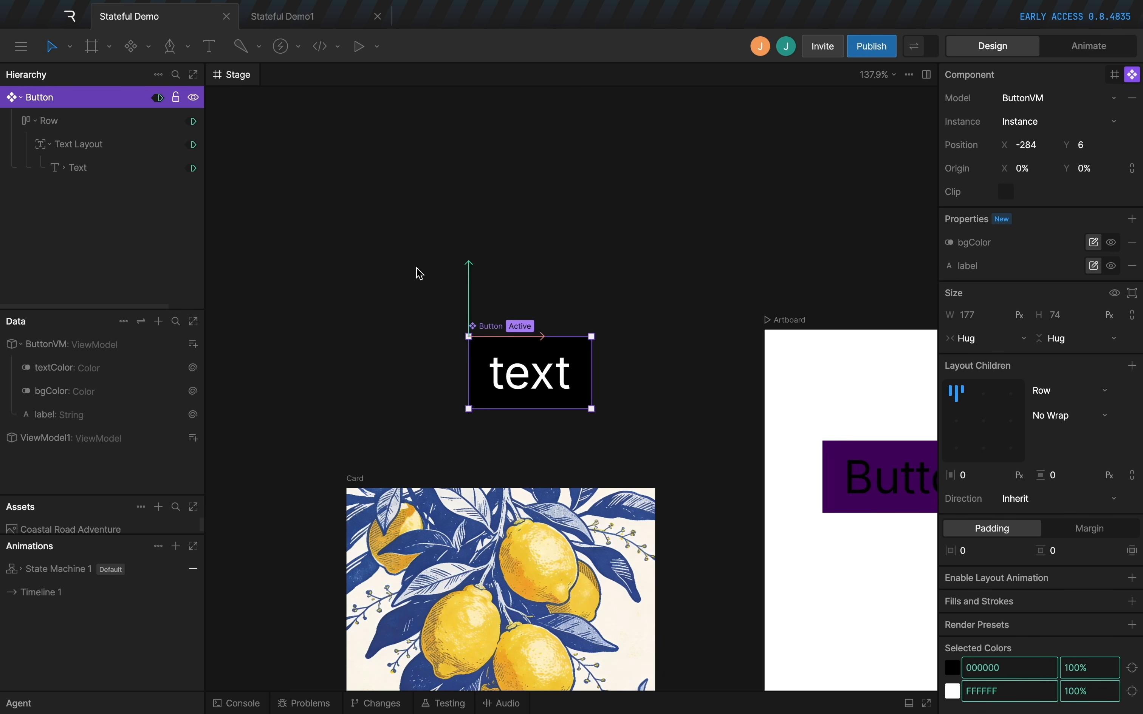
pyautogui.click(1131, 221)
pyautogui.click(1057, 282)
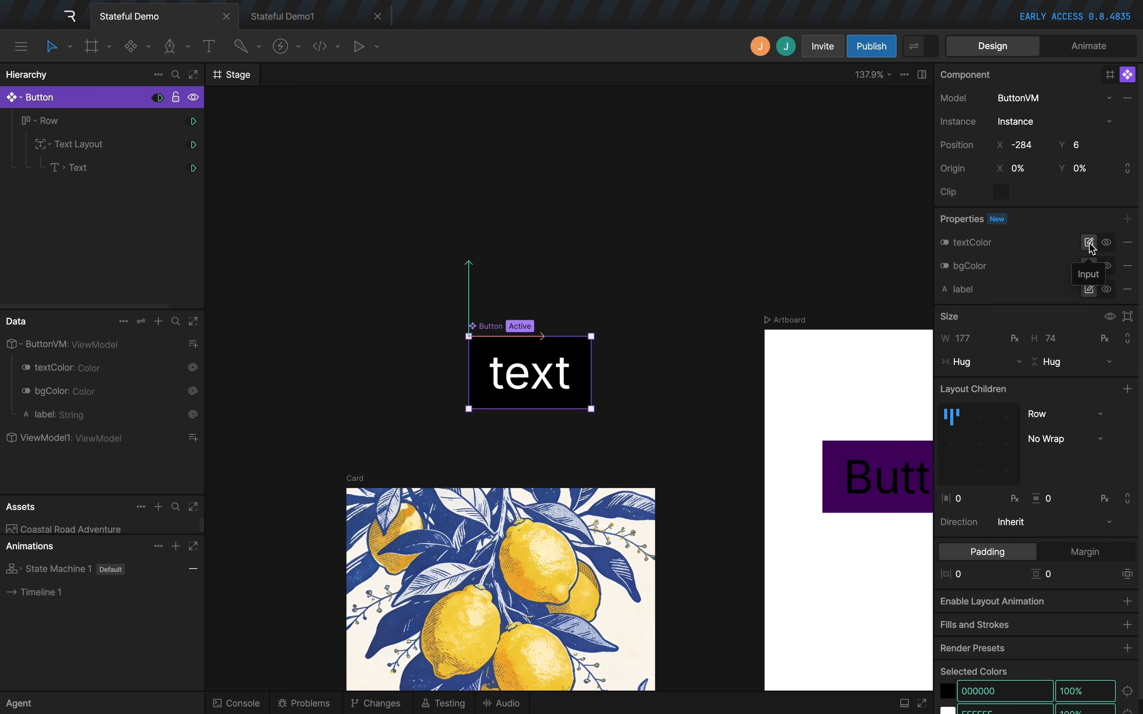
# Set the textColor of the Card's button to 314E8B, sampled from the card's dark blue background.
pyautogui.scroll(-10, 517, 272)
pyautogui.keyDown('super'); pyautogui.click(493, 422); pyautogui.keyUp('super')
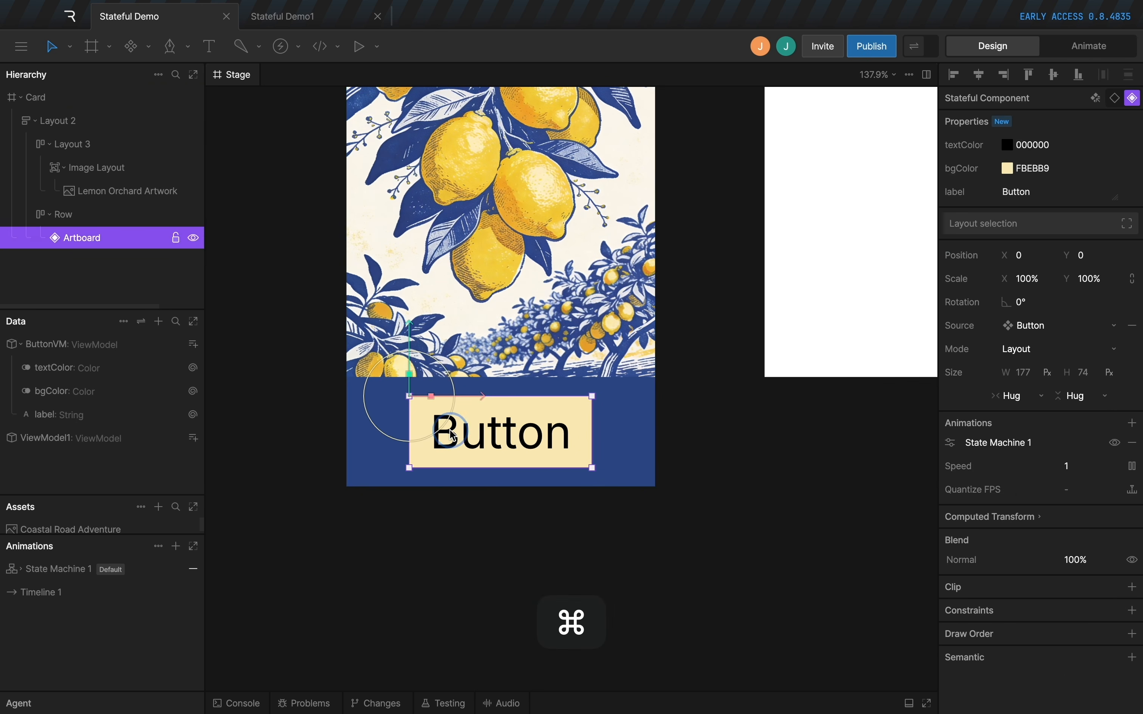
pyautogui.click(1007, 145)
pyautogui.click(874, 296)
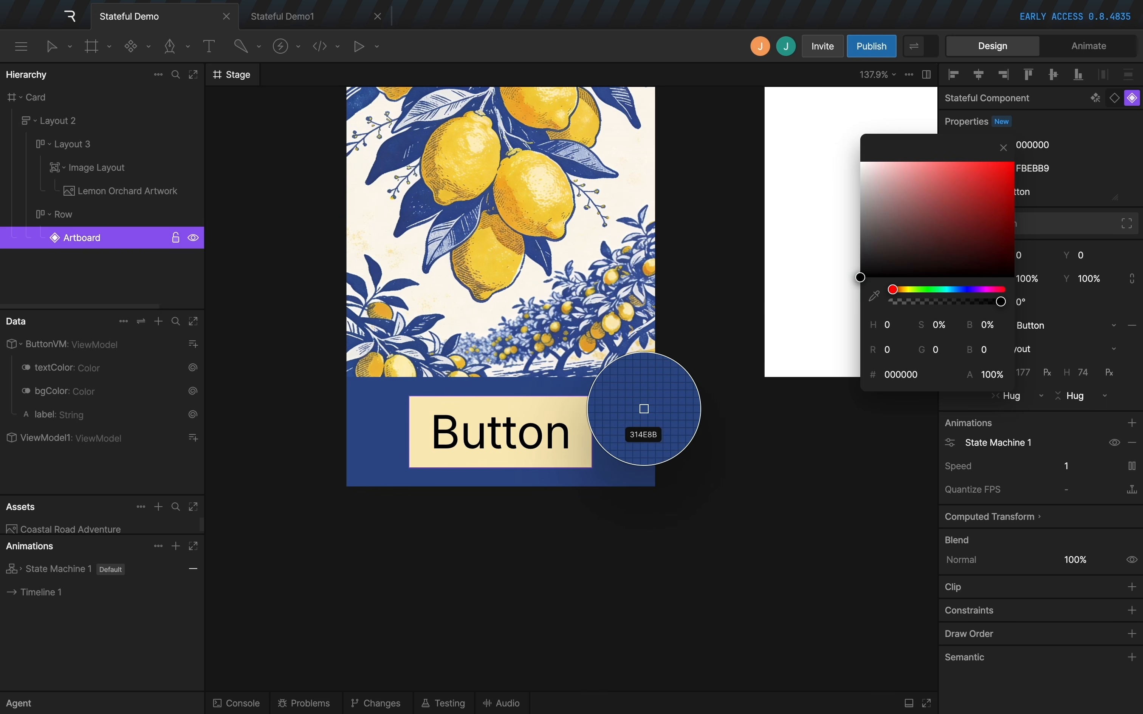
pyautogui.click(644, 409)
pyautogui.click(709, 441)
# Turn the Card artboard into a component.
pyautogui.scroll(-5, 643, 384)
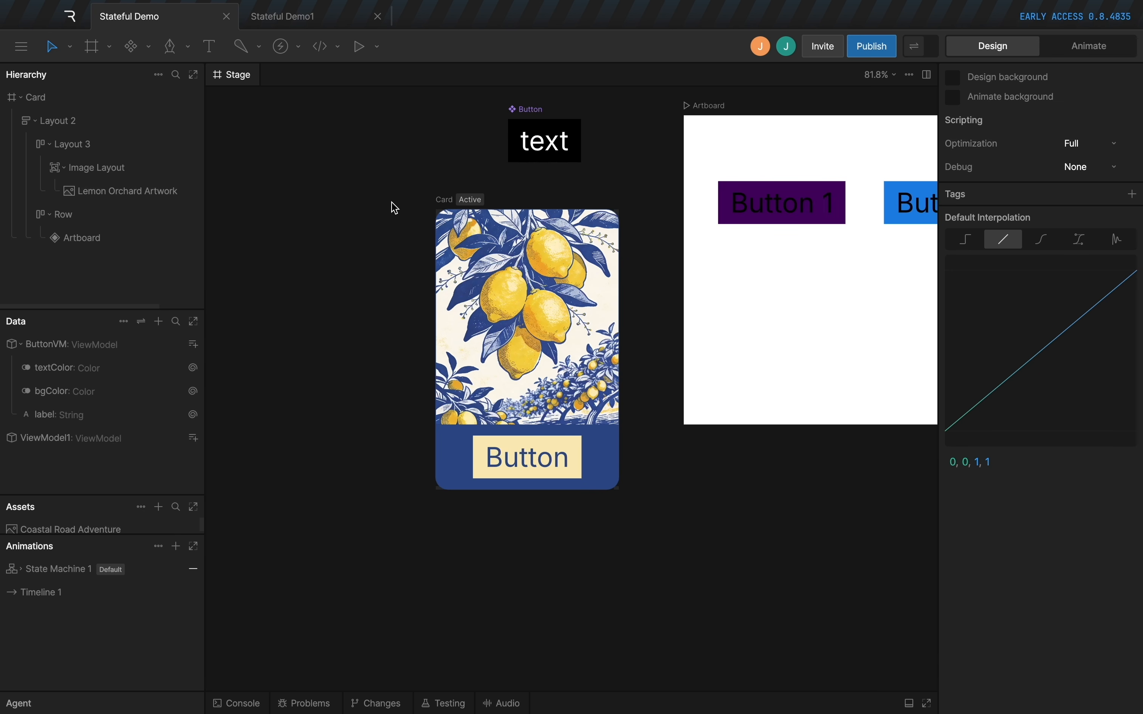
pyautogui.click(442, 218)
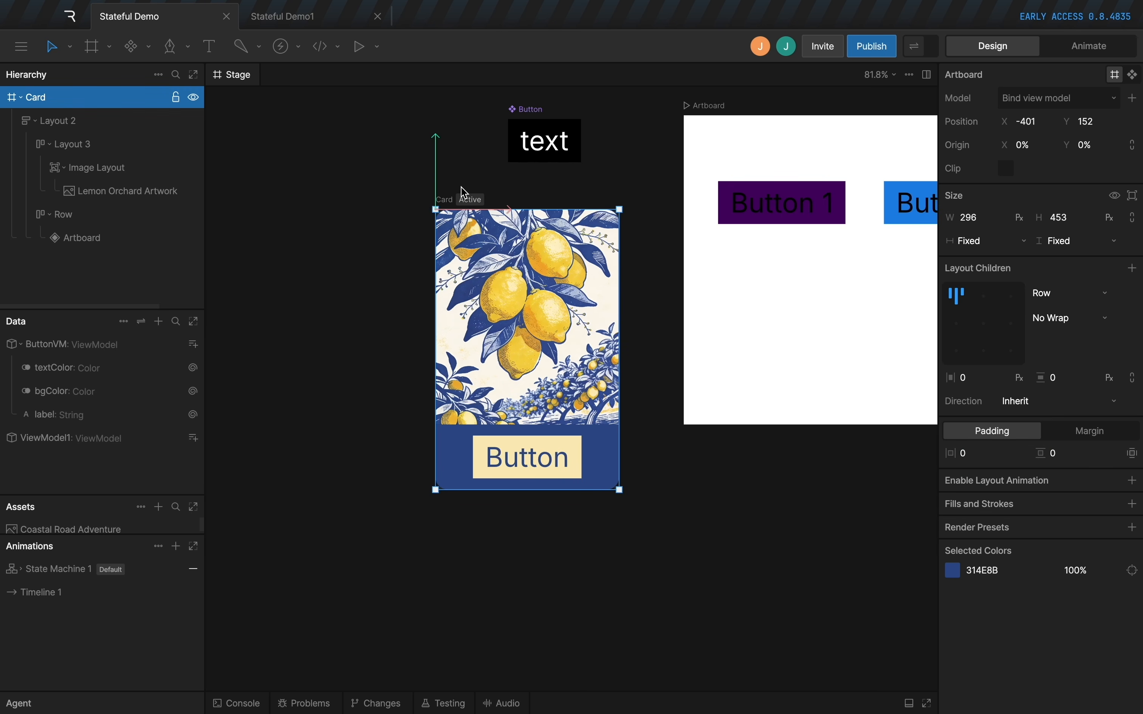
pyautogui.click(1133, 74)
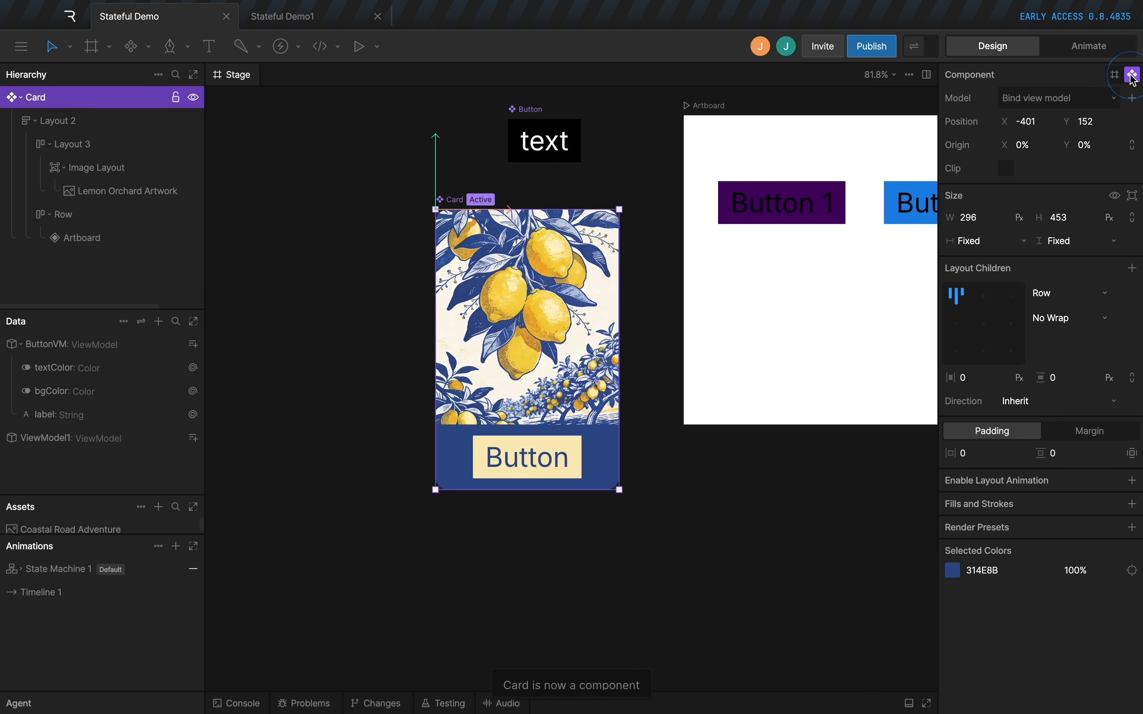
# Create a view model for the Card component and name it CardVM.
pyautogui.hscroll(2, 656, 316)
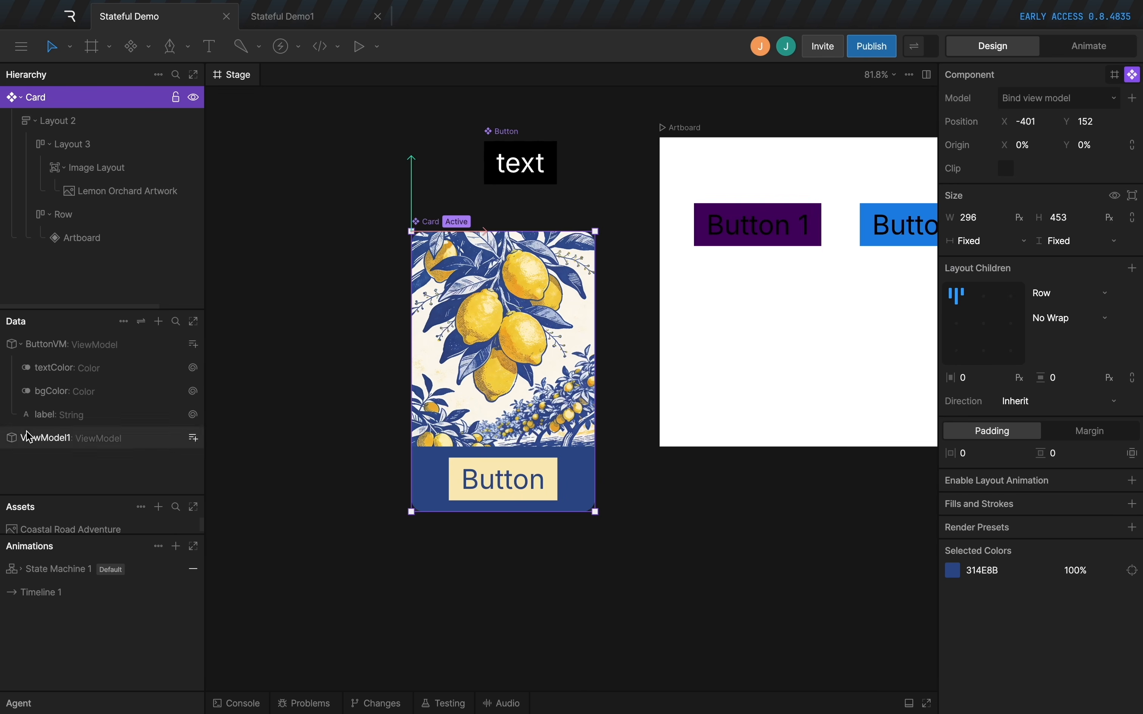
pyautogui.click(1134, 103)
pyautogui.doubleClick(159, 349)
pyautogui.write('CardVM')
pyautogui.press('Return')
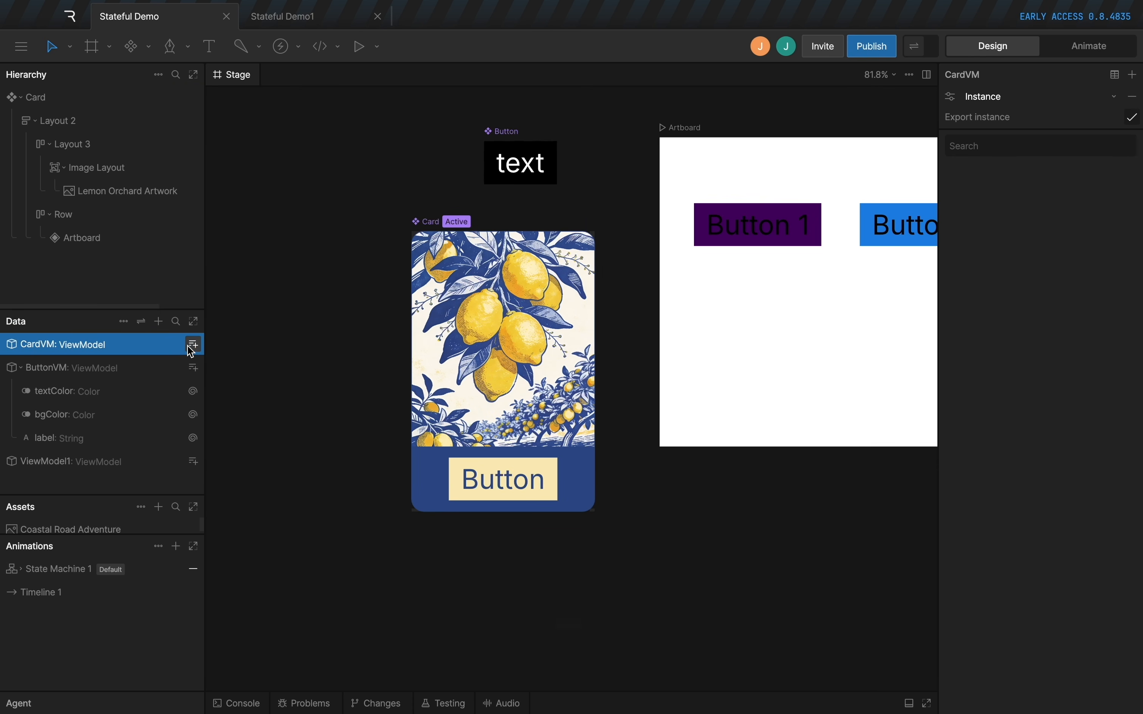
# Add an image property named image to CardVM.
pyautogui.click(193, 349)
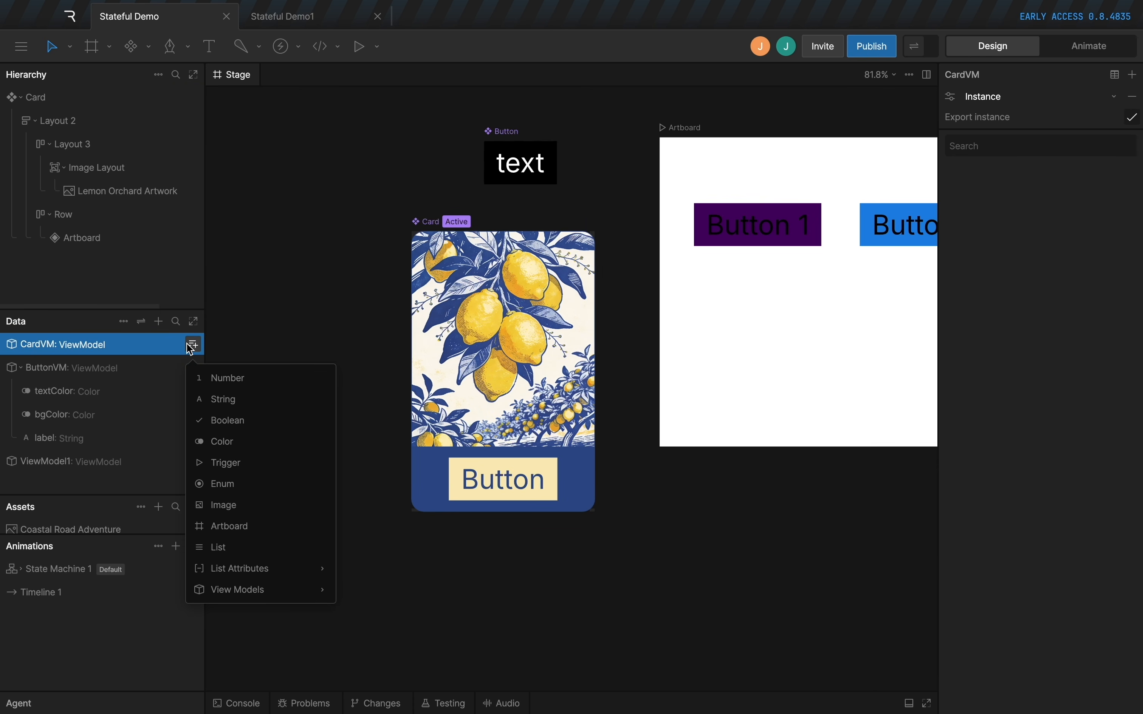
pyautogui.click(133, 344)
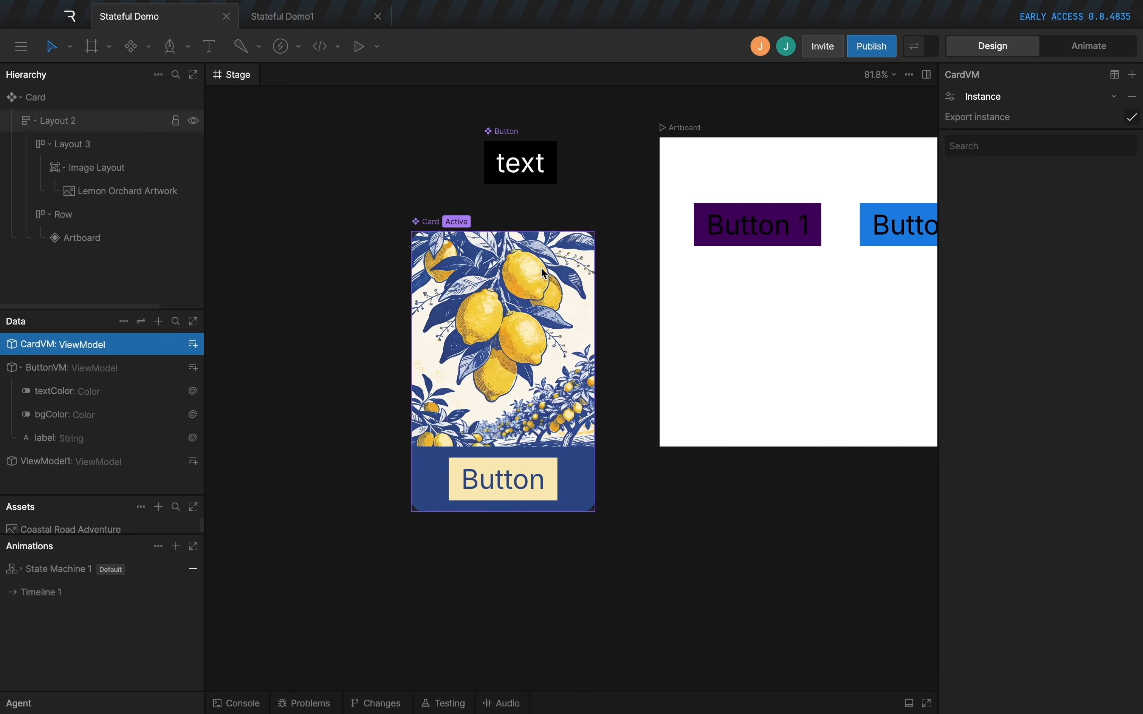
pyautogui.click(186, 342)
pyautogui.write('image')
pyautogui.press('Return')
# Data-bind the source of the Card's lemon image to the image property.
pyautogui.keyDown('super'); pyautogui.click(491, 307); pyautogui.keyUp('super')
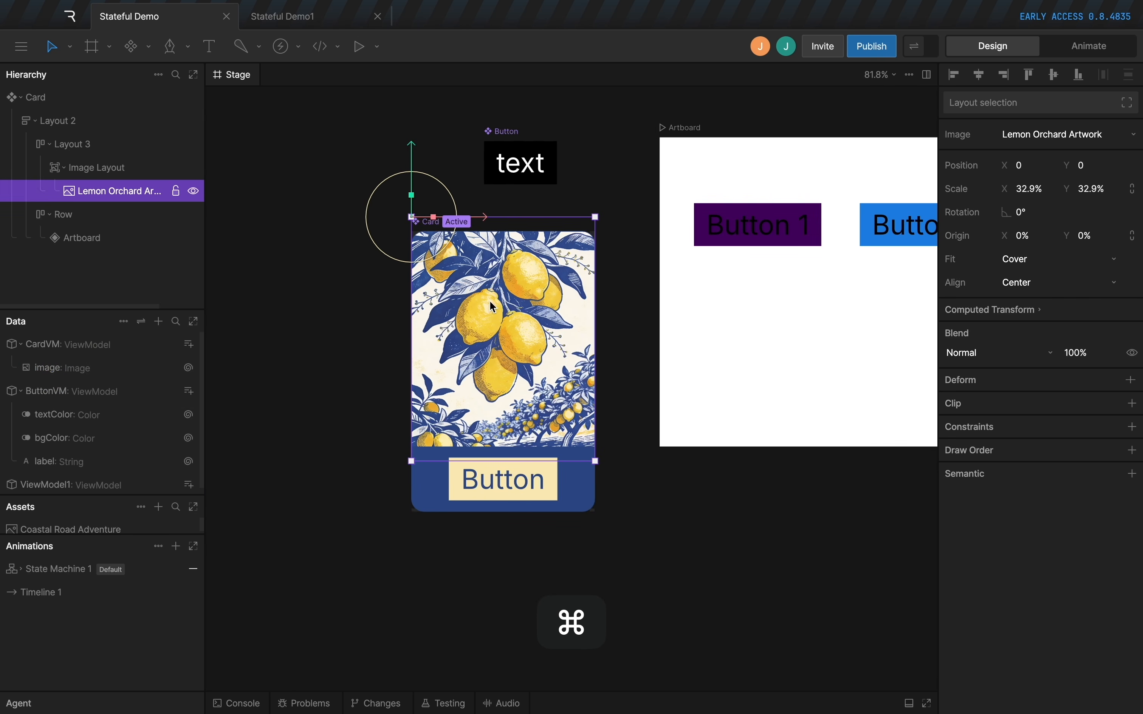
pyautogui.rightClick(1035, 138)
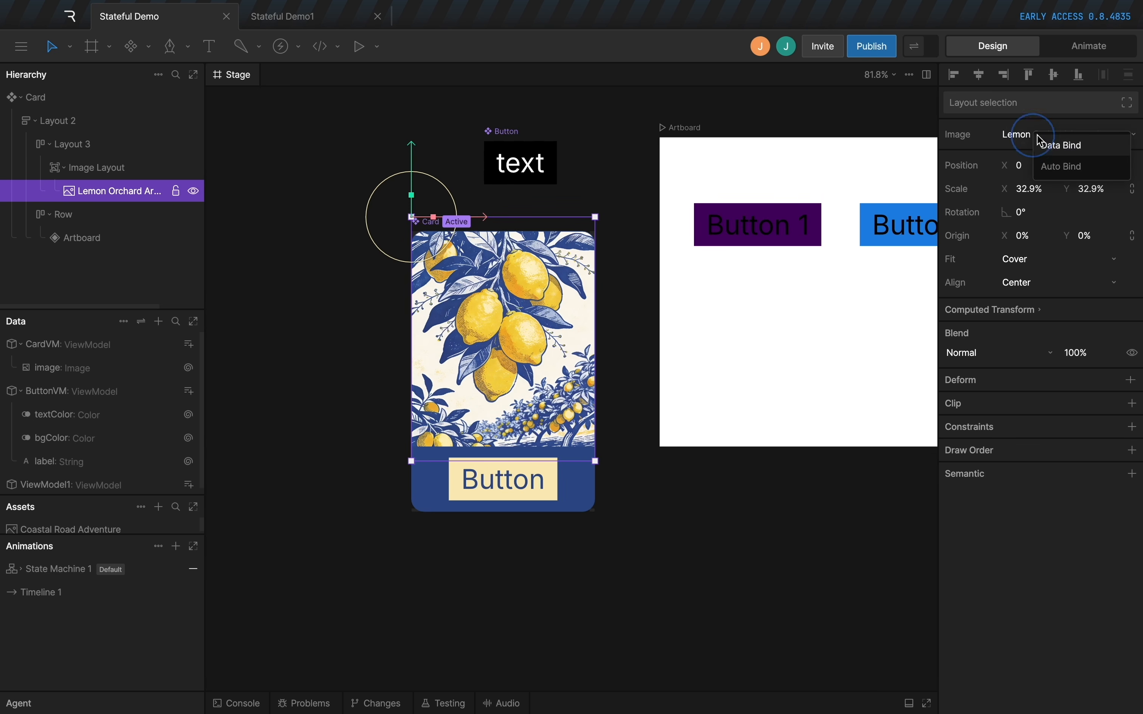
pyautogui.click(1038, 143)
pyautogui.click(913, 160)
pyautogui.click(867, 206)
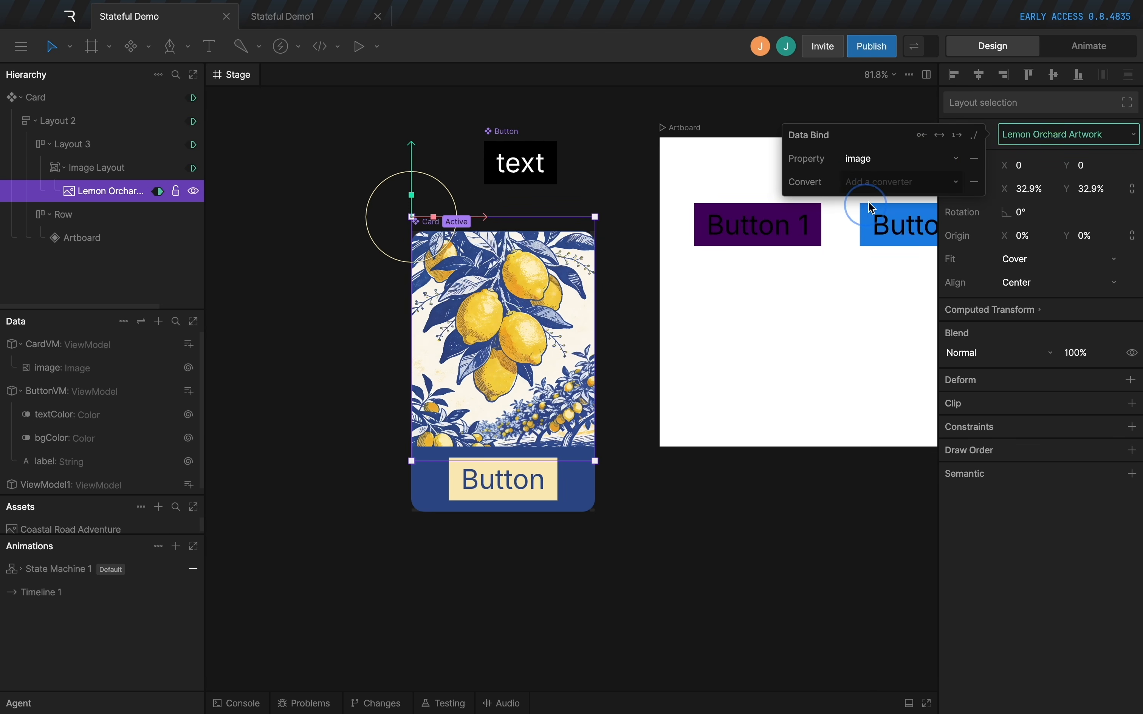
pyautogui.click(377, 373)
# Expose image as a property of the Card component.
pyautogui.click(417, 226)
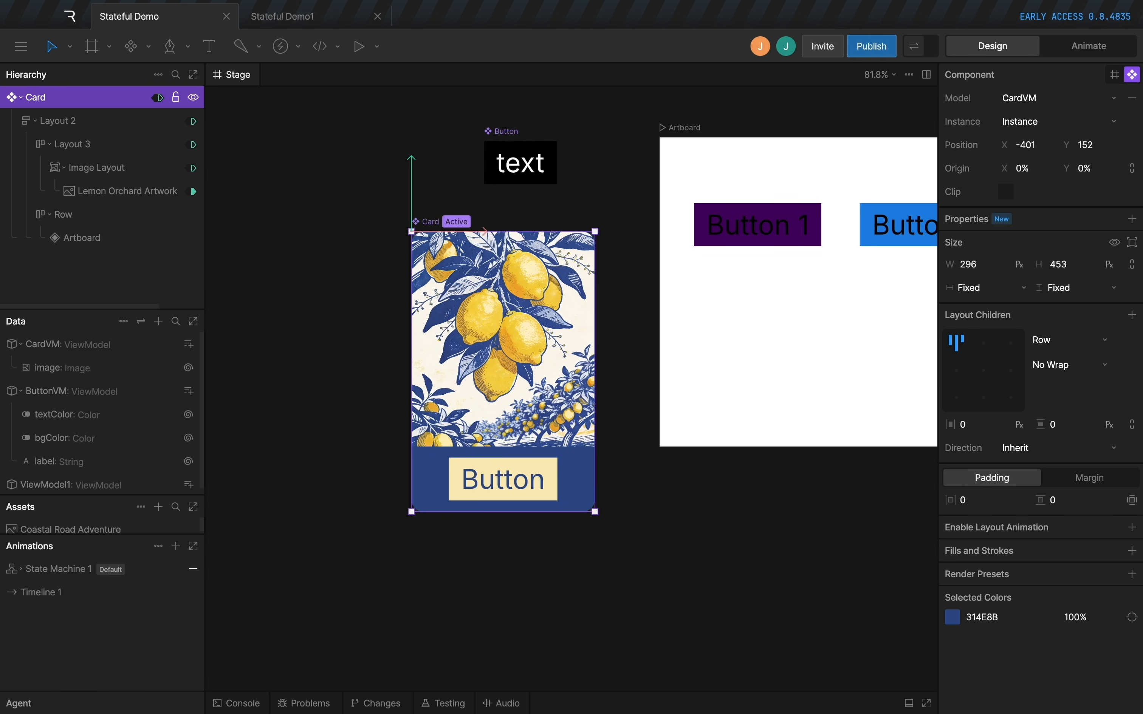
pyautogui.click(1135, 220)
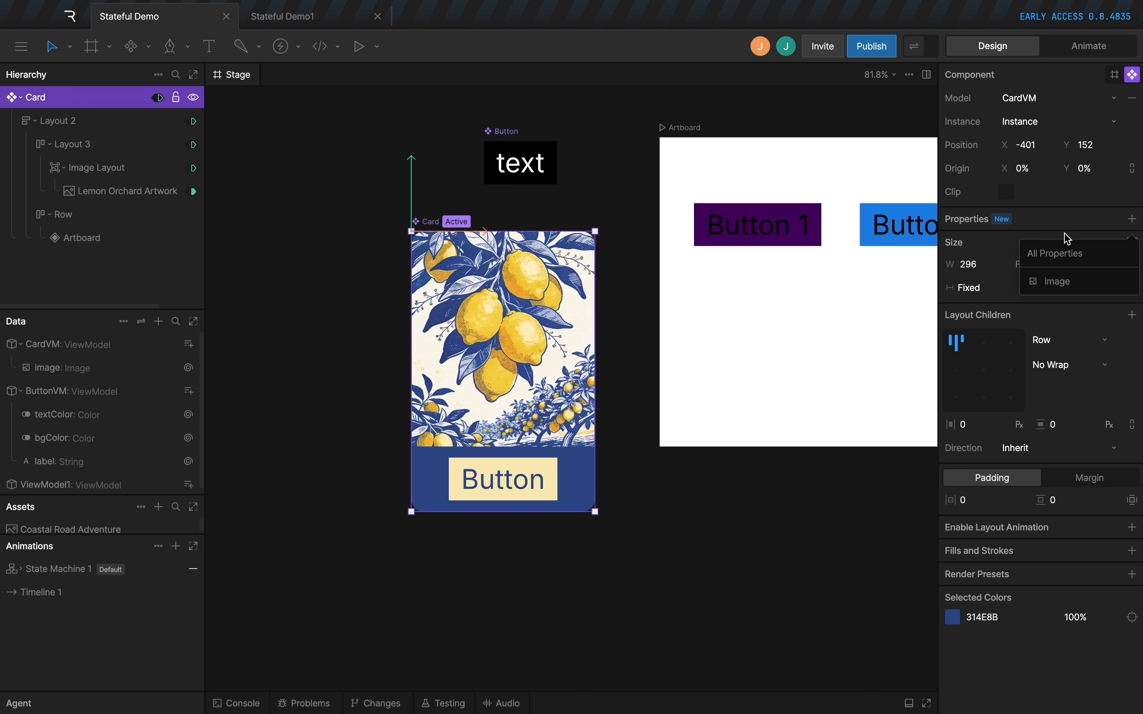
pyautogui.click(1051, 283)
pyautogui.click(630, 396)
# Place an instance of the Card component on the white artboard below the Button 1 instance.
pyautogui.scroll(-1, 629, 395)
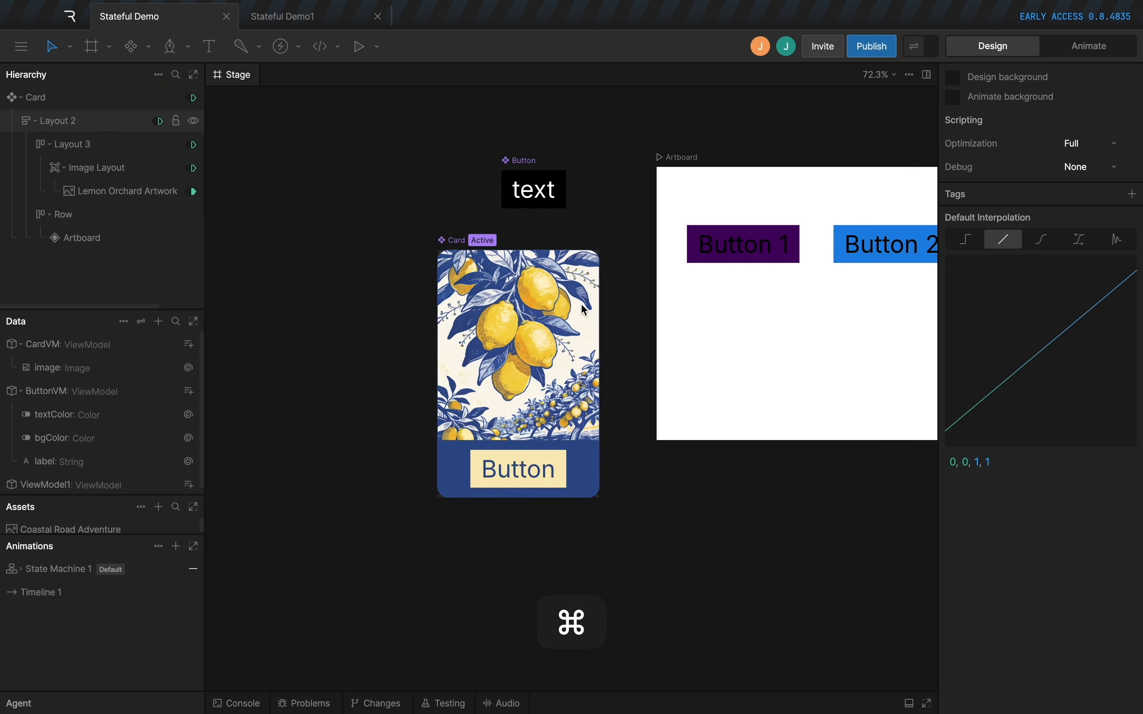
pyautogui.moveTo(773, 342); pyautogui.dragTo(598, 397)
pyautogui.moveTo(599, 398); pyautogui.dragTo(706, 250)
pyautogui.press('n')
pyautogui.click(549, 348)
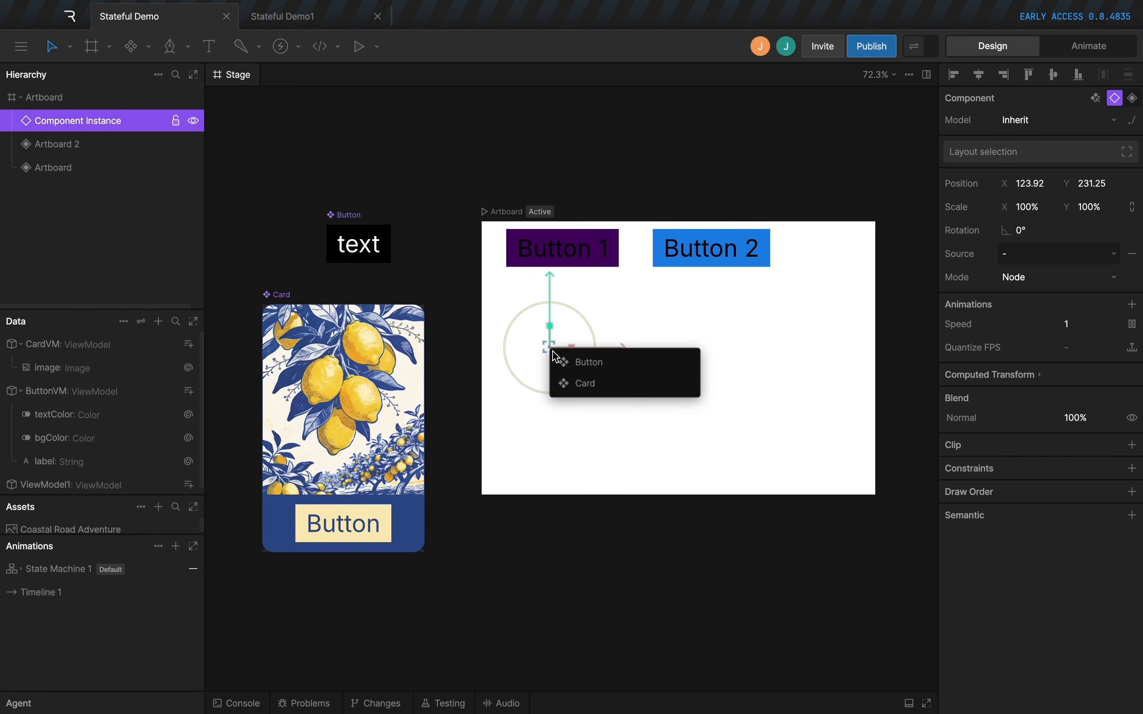
pyautogui.click(590, 389)
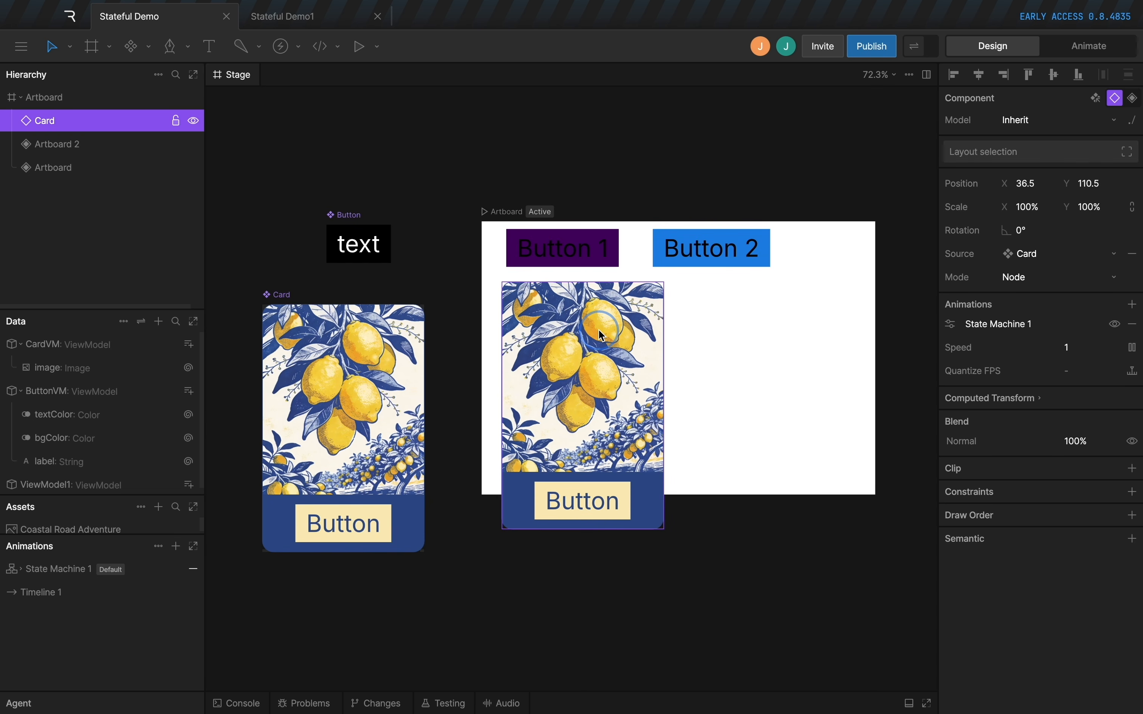
# Enlarge the white artboard to fit the card and move the Card instance to about X 29, Y 137.5.
pyautogui.doubleClick(811, 392)
pyautogui.moveTo(875, 494); pyautogui.dragTo(883, 558)
pyautogui.moveTo(563, 394); pyautogui.dragTo(559, 409)
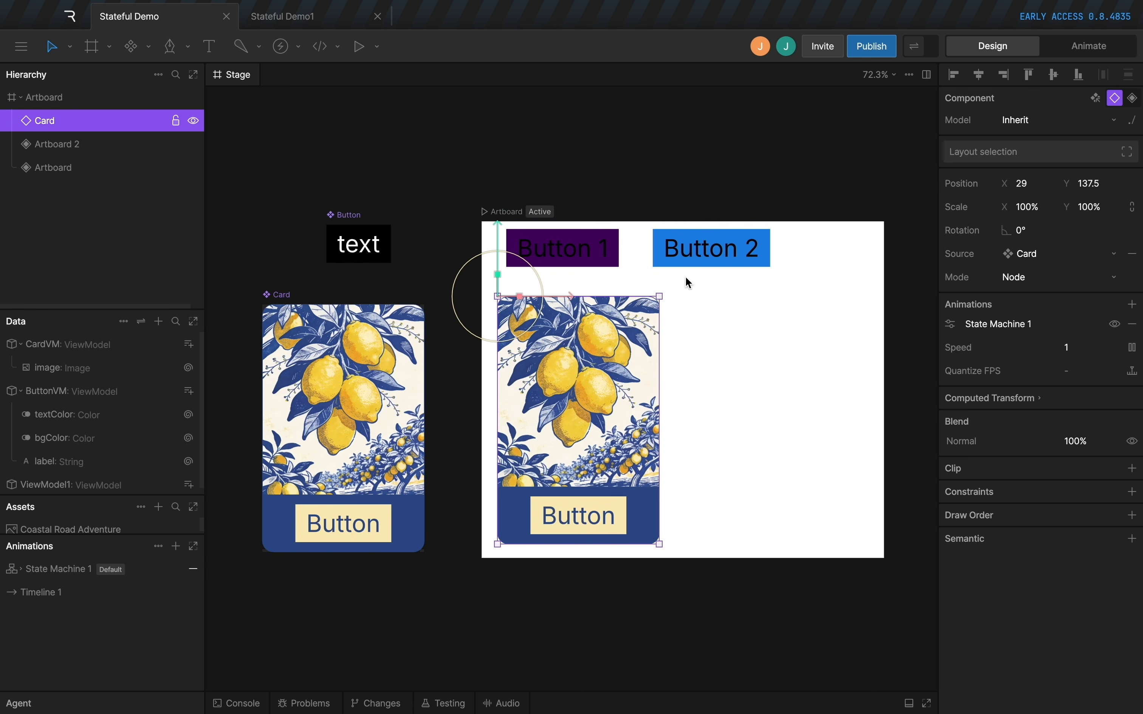
# Make the Card instance a stateful component and set its image to Lemon Orchard Artwork.
pyautogui.click(1134, 98)
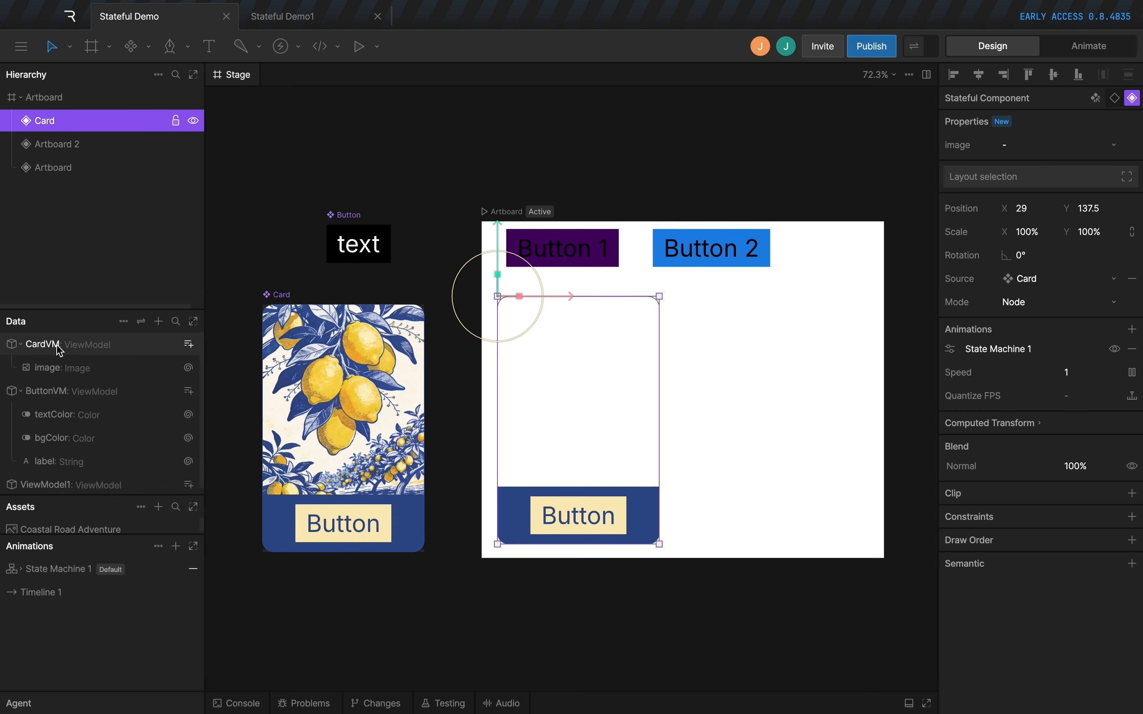
pyautogui.click(61, 367)
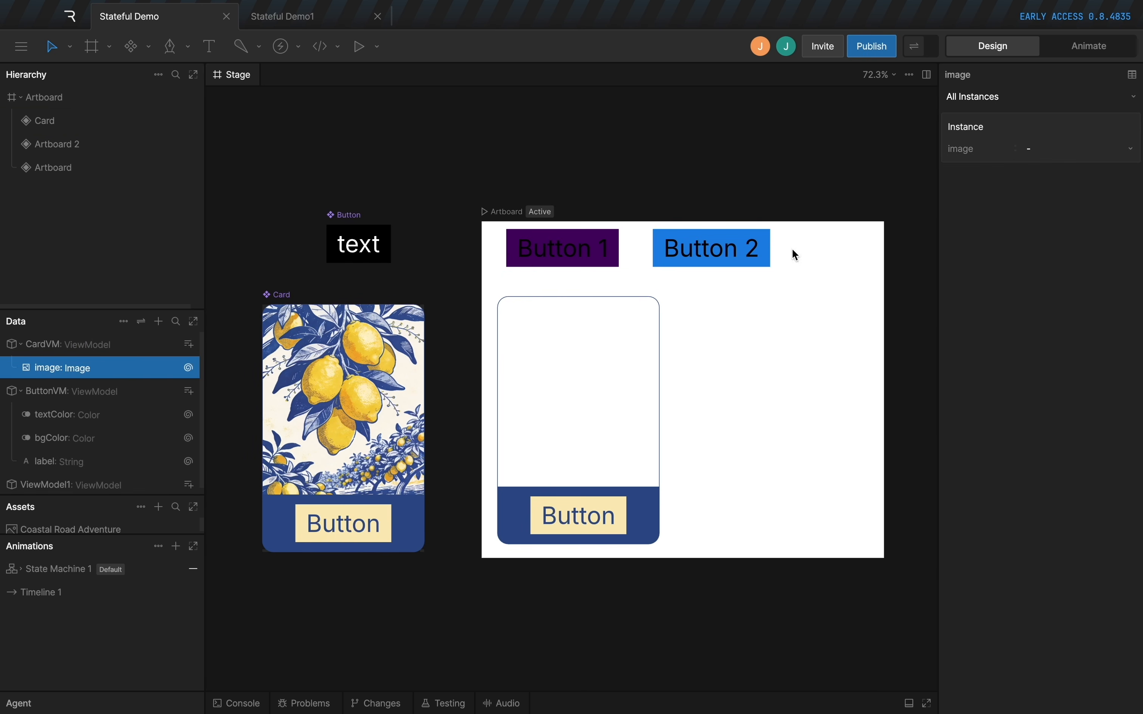
pyautogui.click(96, 348)
pyautogui.click(582, 342)
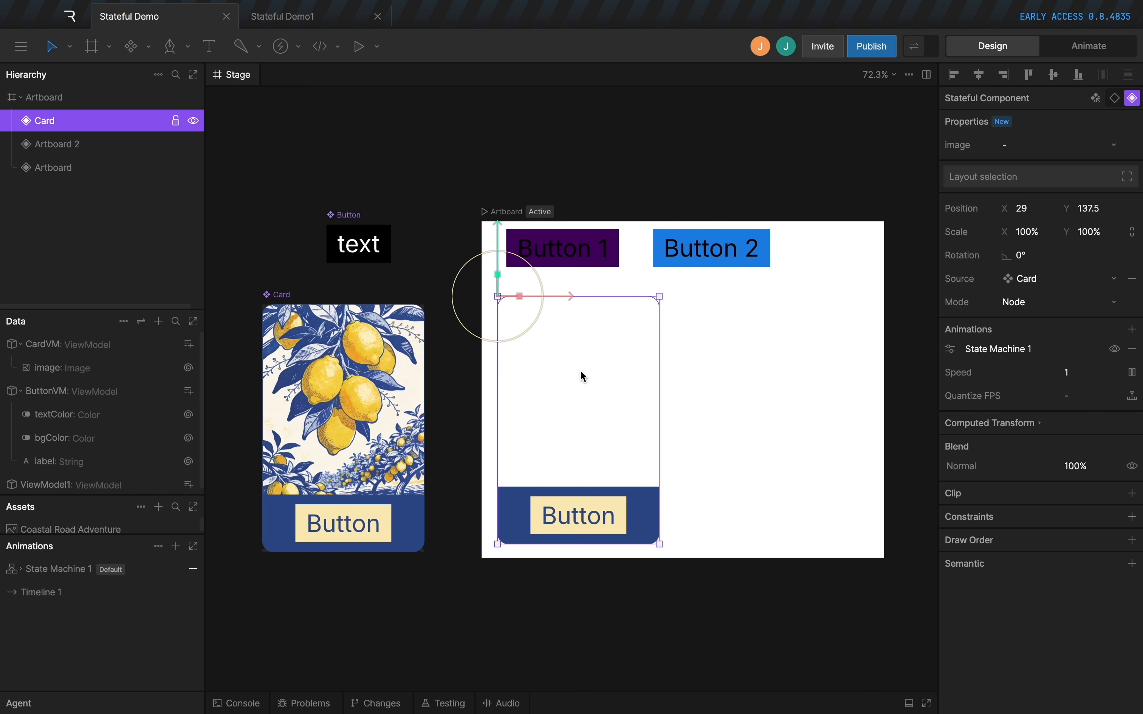
pyautogui.click(1032, 142)
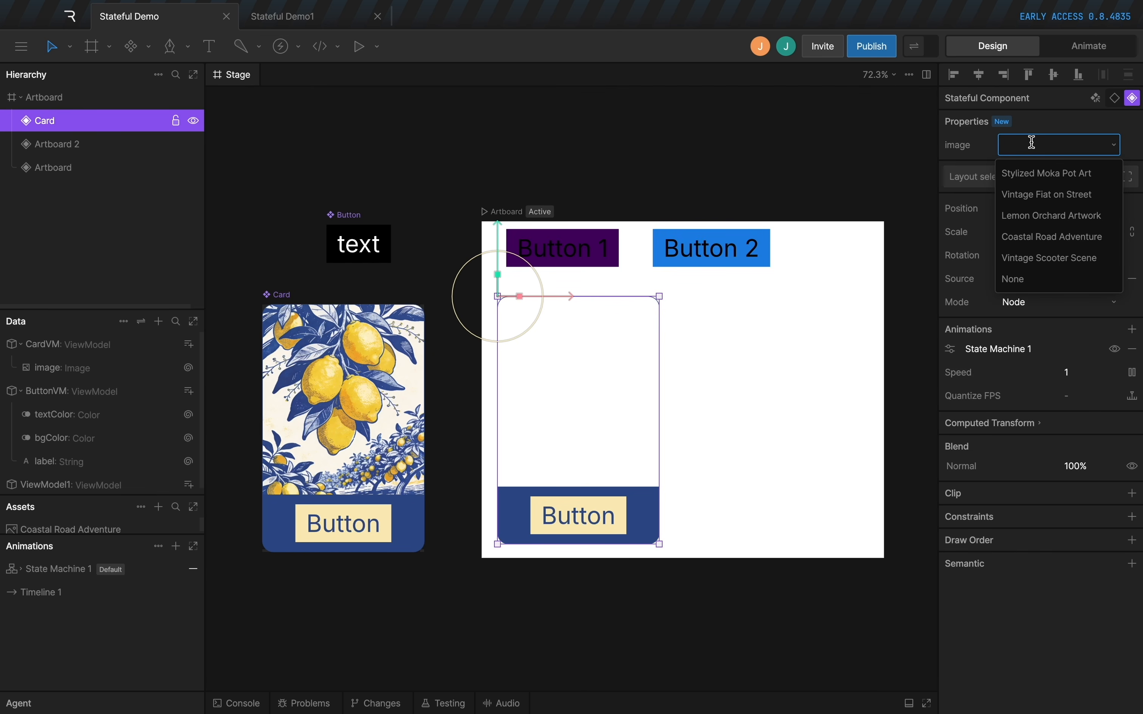
pyautogui.click(1056, 217)
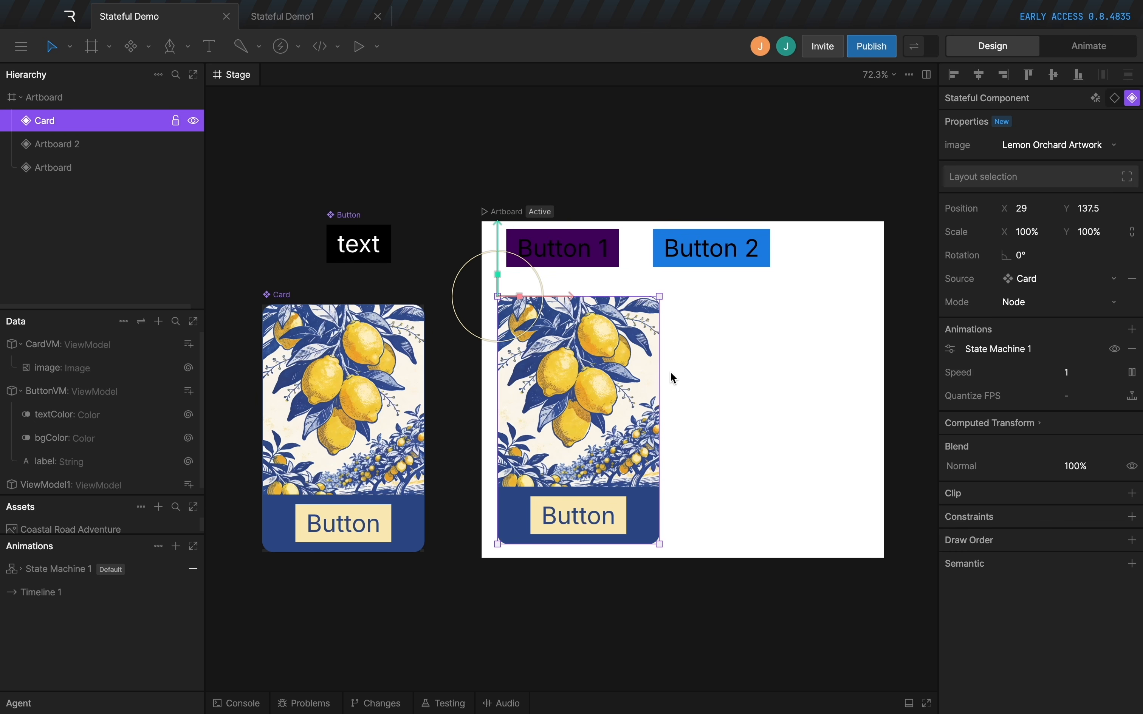
# Duplicate the Card instance beside the original and set the copy's image to Vintage Fiat on Street.
pyautogui.click(745, 404)
pyautogui.click(563, 418)
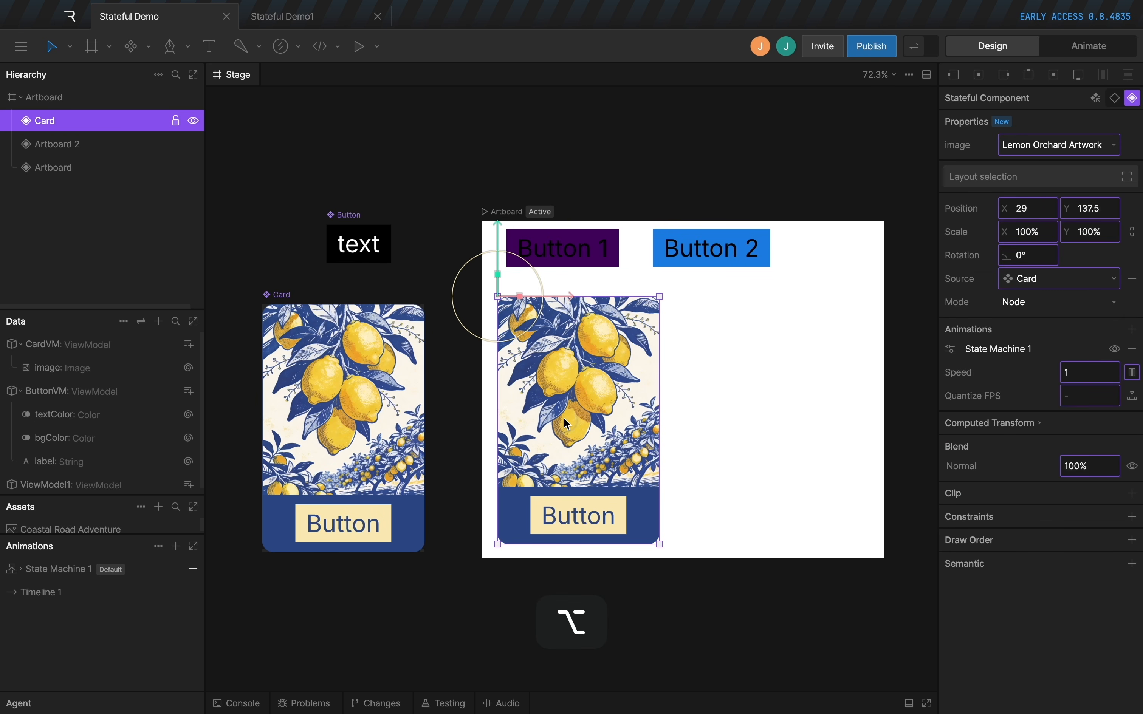
pyautogui.moveTo(563, 418); pyautogui.dragTo(749, 416)
pyautogui.click(1081, 148)
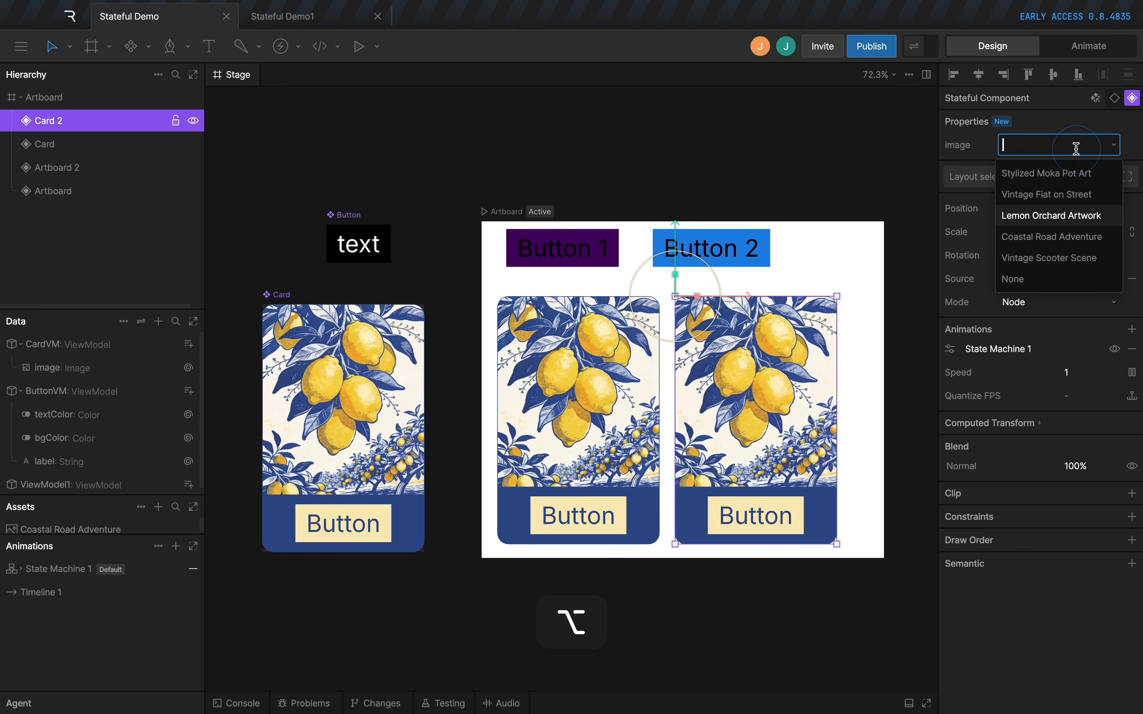
pyautogui.click(1078, 192)
# Add a string property named buttonLabel to CardVM.
pyautogui.scroll(1, 624, 326)
pyautogui.click(624, 326)
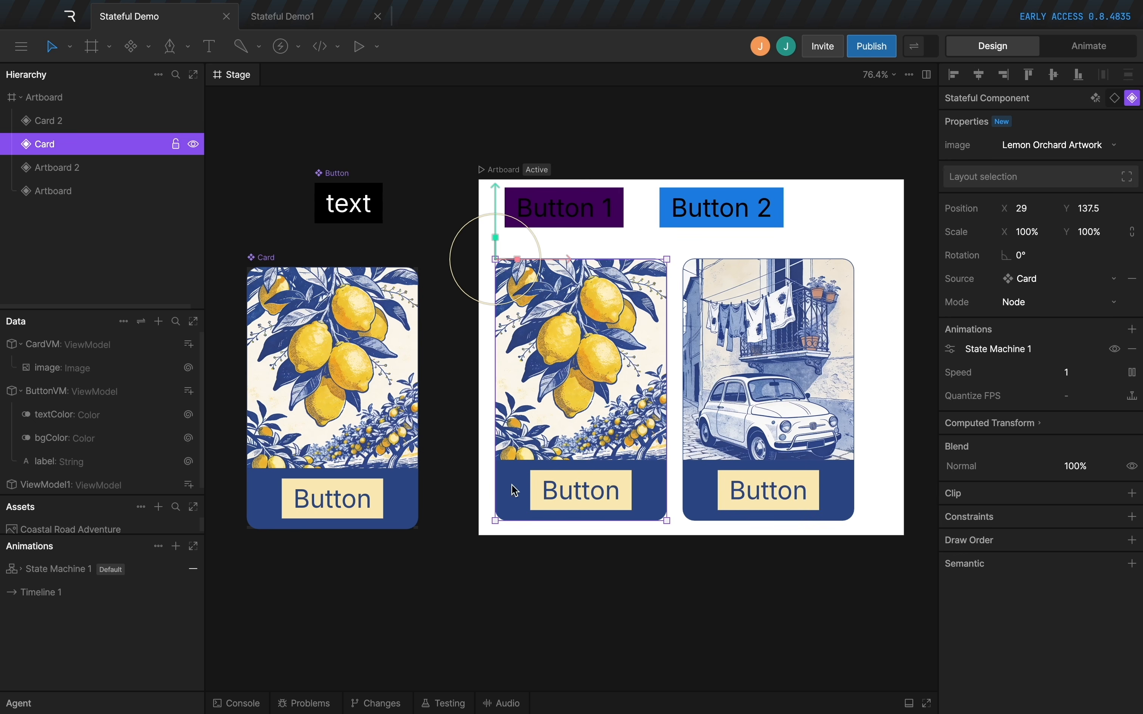
pyautogui.click(314, 393)
pyautogui.keyDown('super'); pyautogui.click(316, 506); pyautogui.keyUp('super')
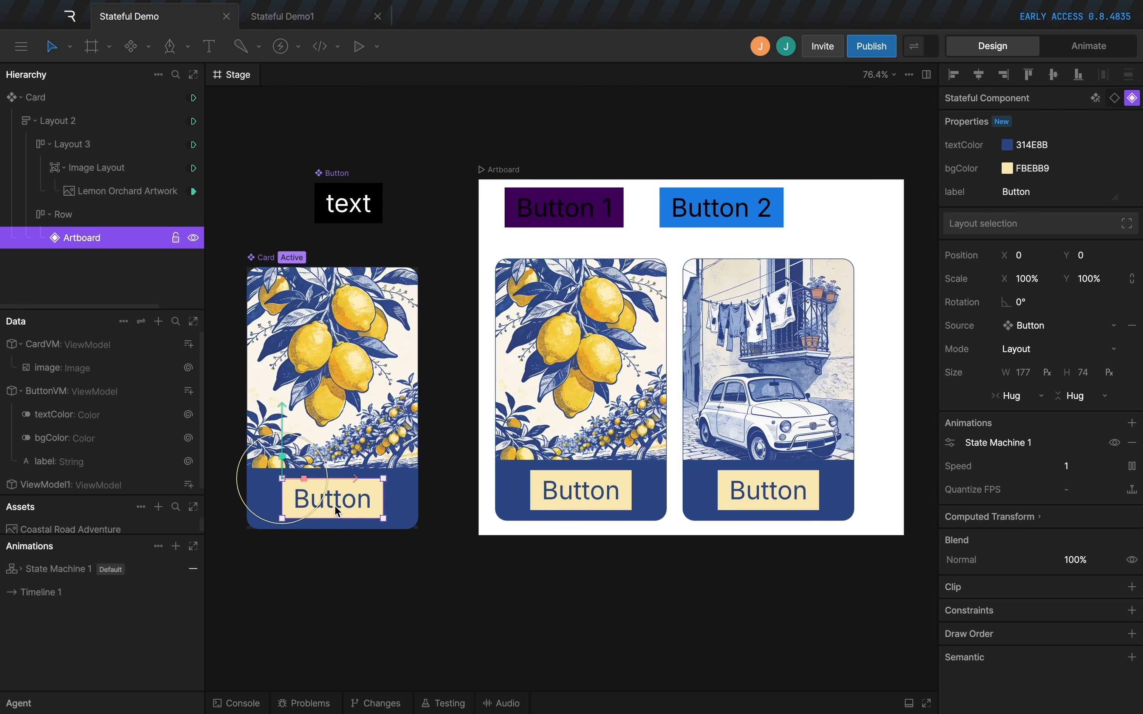
pyautogui.click(75, 346)
pyautogui.click(189, 344)
pyautogui.click(213, 399)
pyautogui.write('buttonLabel')
pyautogui.press('Return')
# Add a color property named buttonColor to CardVM.
pyautogui.click(189, 345)
pyautogui.click(215, 441)
pyautogui.write('buttonColor')
pyautogui.press('Return')
# Bind the nested button's label to buttonLabel and its bgColor to buttonColor in the Card component.
pyautogui.click(362, 497)
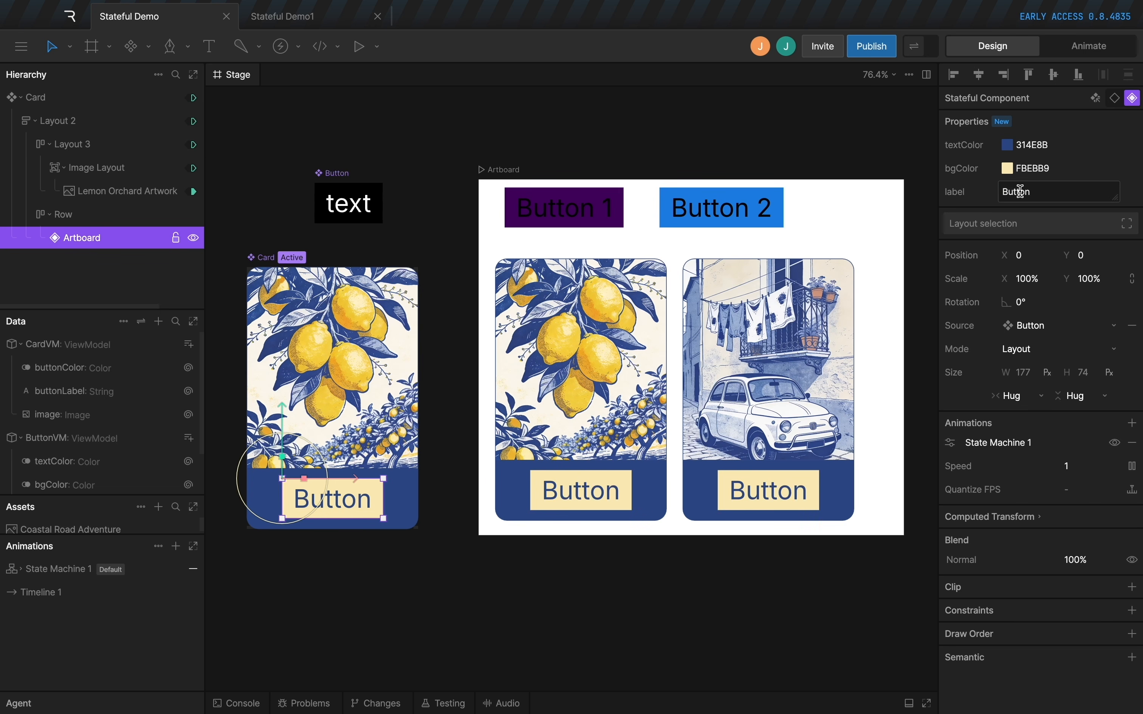
pyautogui.rightClick(1038, 189)
pyautogui.click(1065, 200)
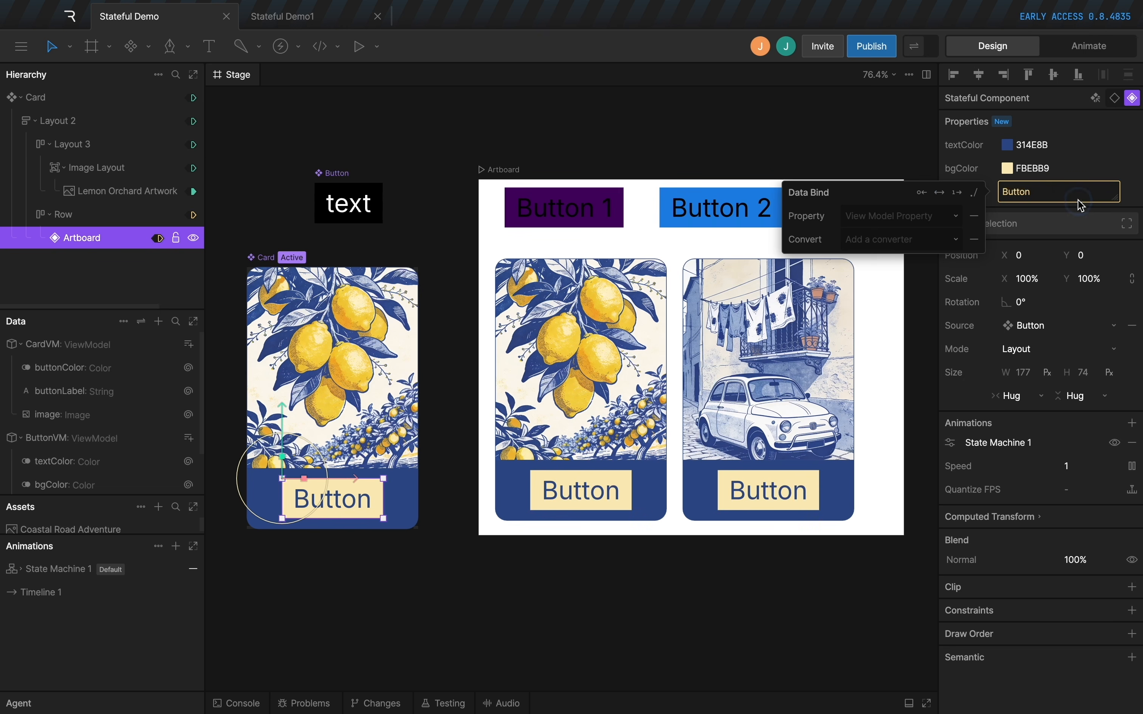
pyautogui.click(897, 216)
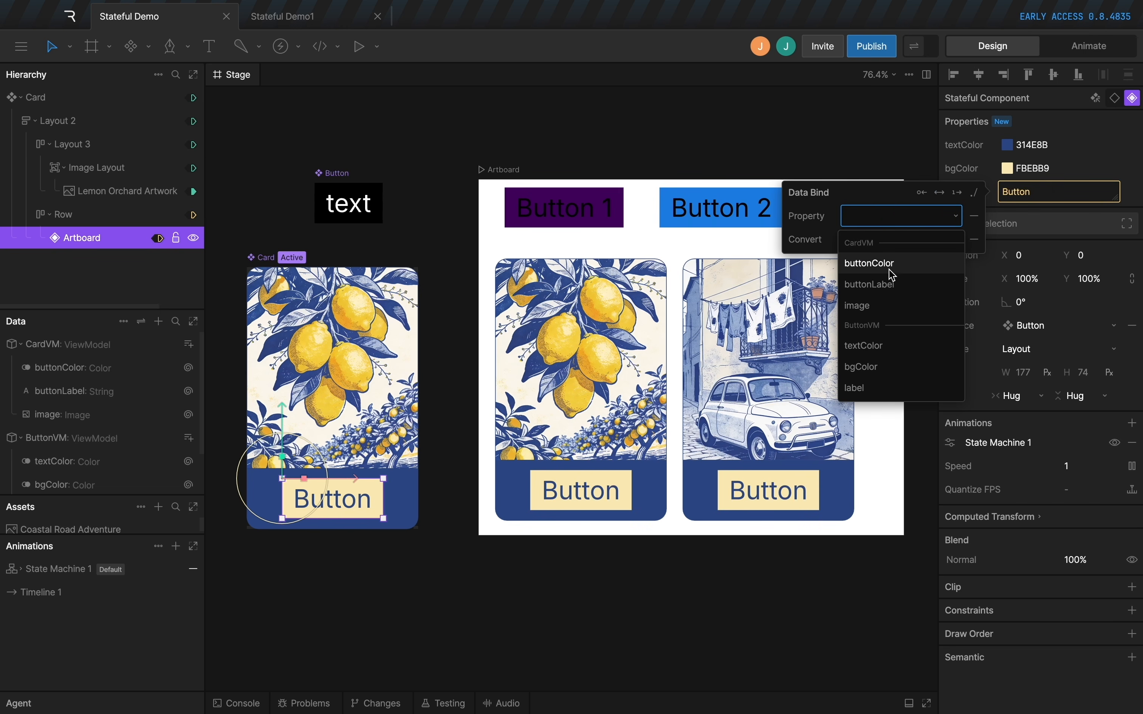
pyautogui.click(871, 285)
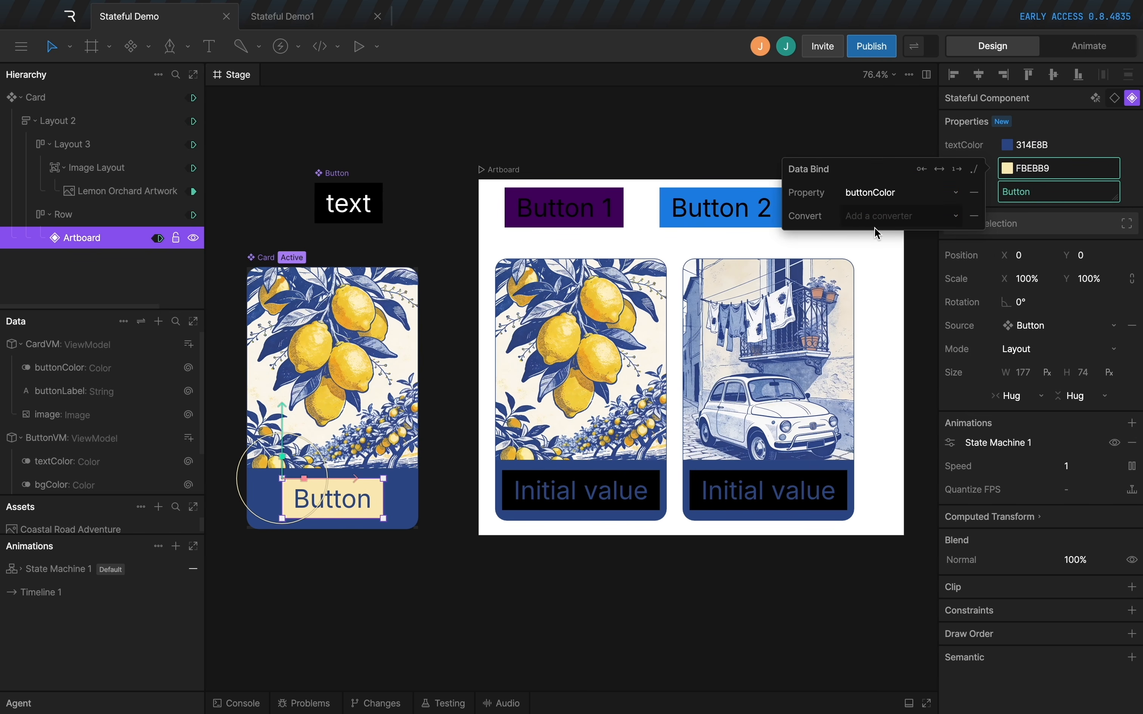
pyautogui.click(1129, 136)
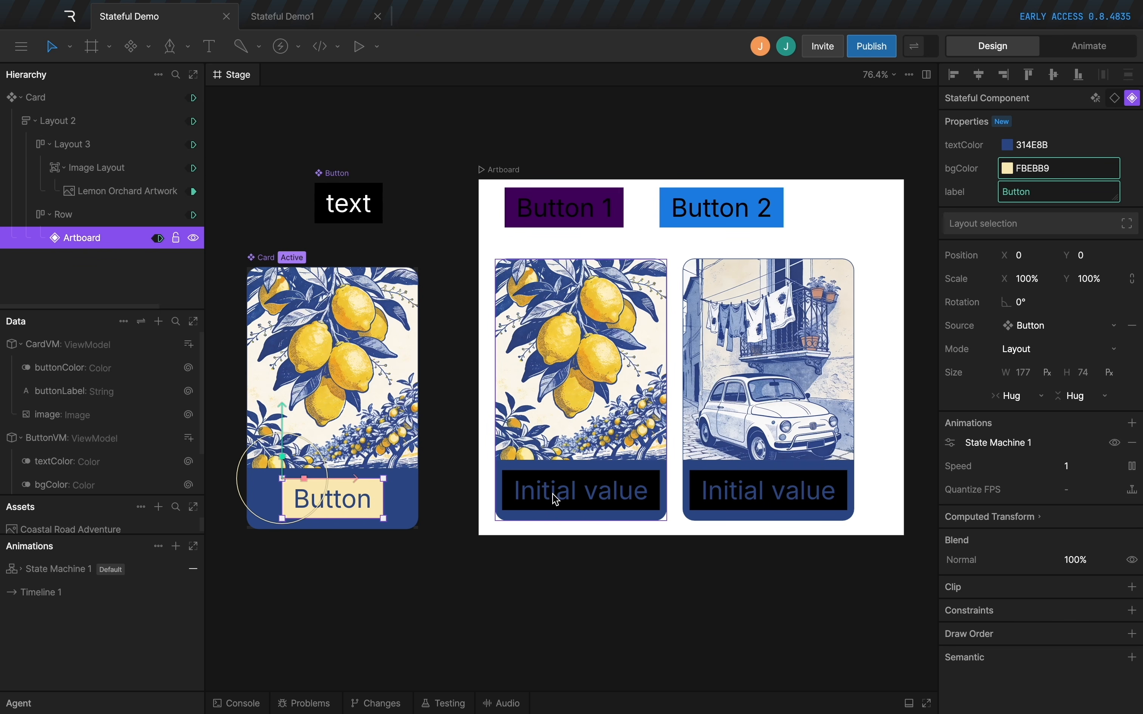
# Expose all remaining CardVM properties, buttonColor and buttonLabel, on the Card component.
pyautogui.click(263, 257)
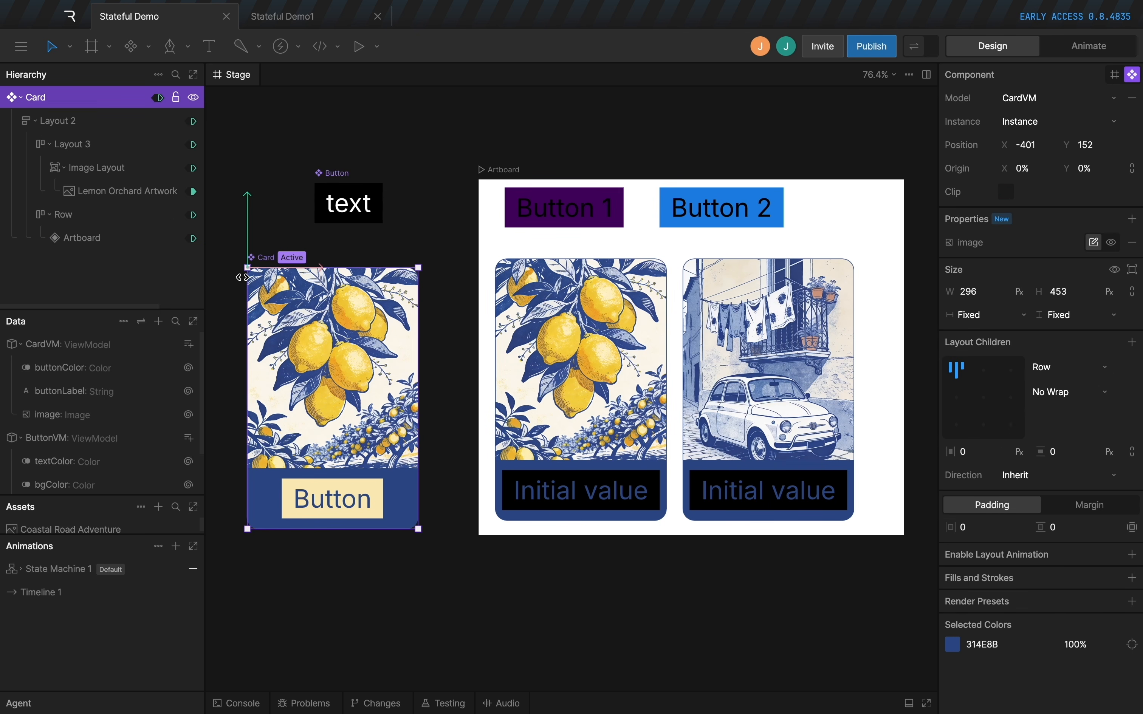
pyautogui.click(1132, 219)
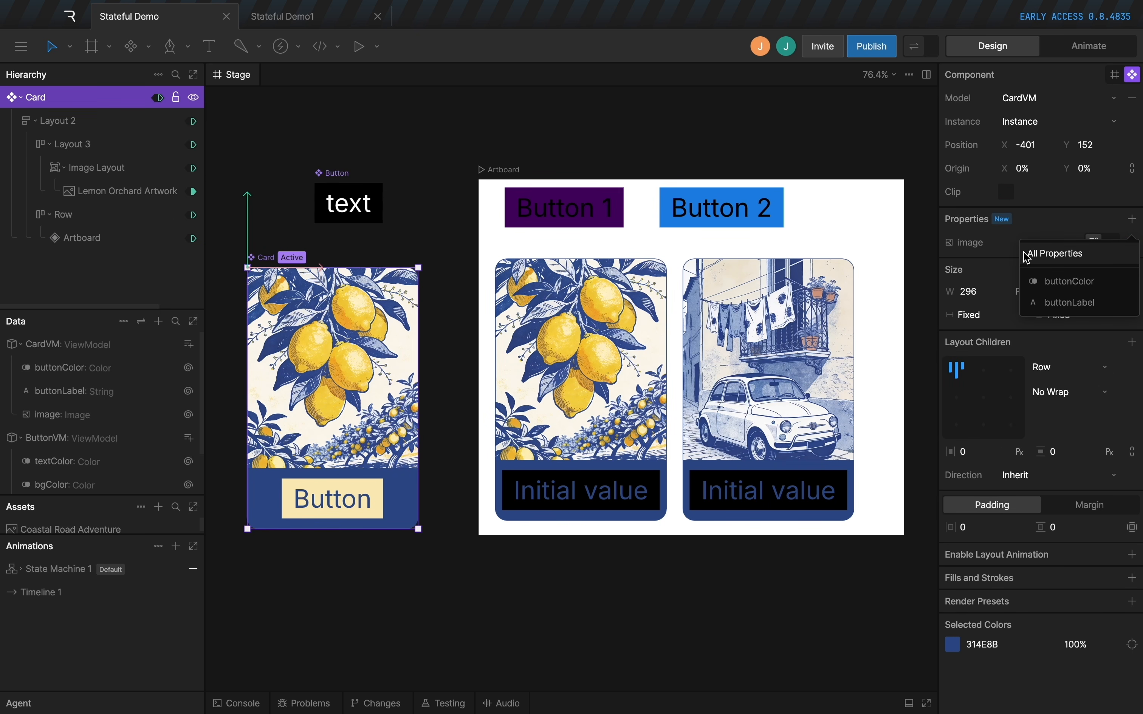
pyautogui.click(1065, 259)
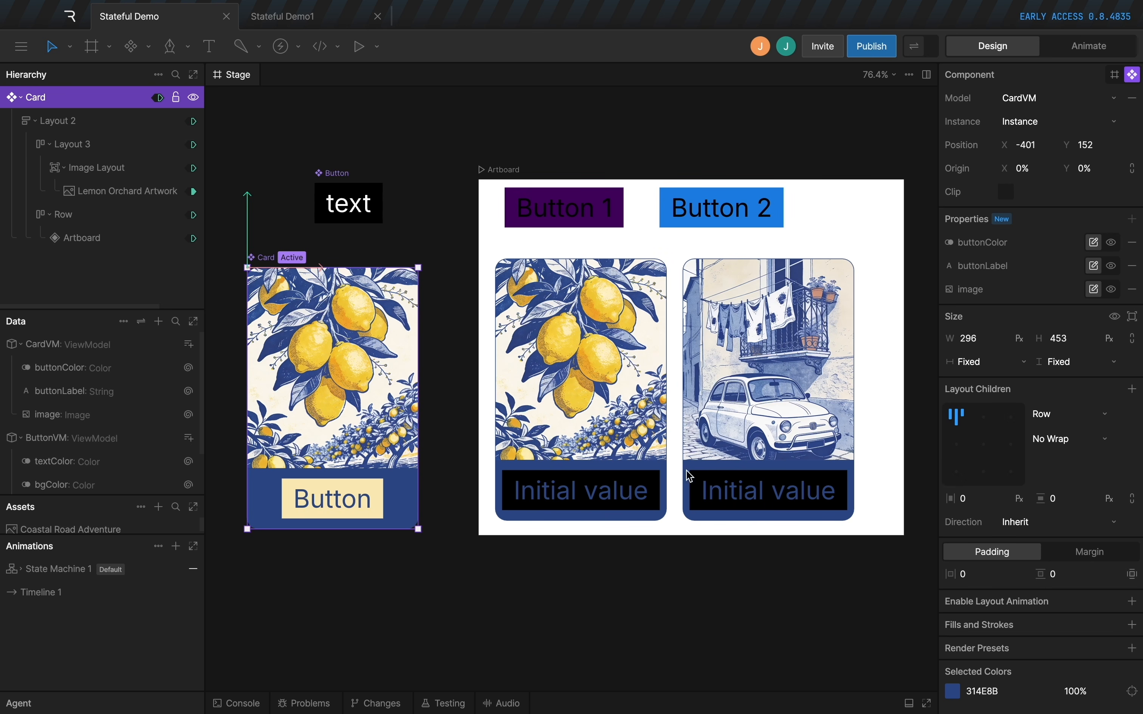
# Give the lemon card a pale cream button color sampled from its artwork and the button label Fresh Fruit.
pyautogui.click(498, 264)
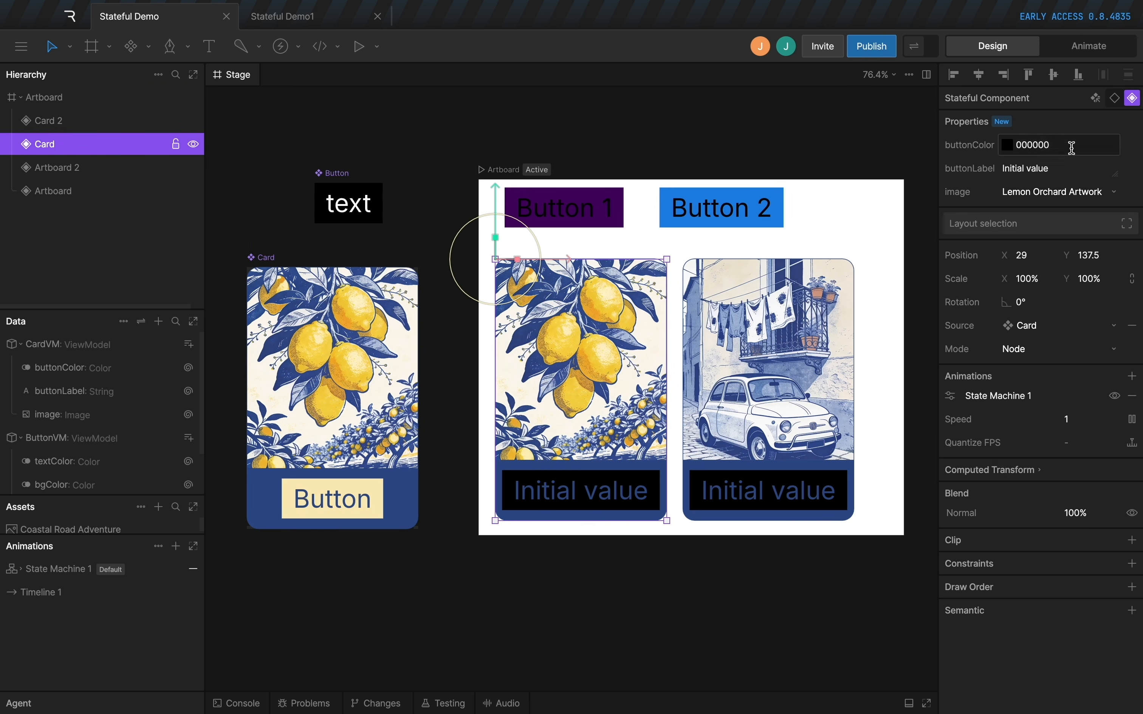
pyautogui.click(1007, 145)
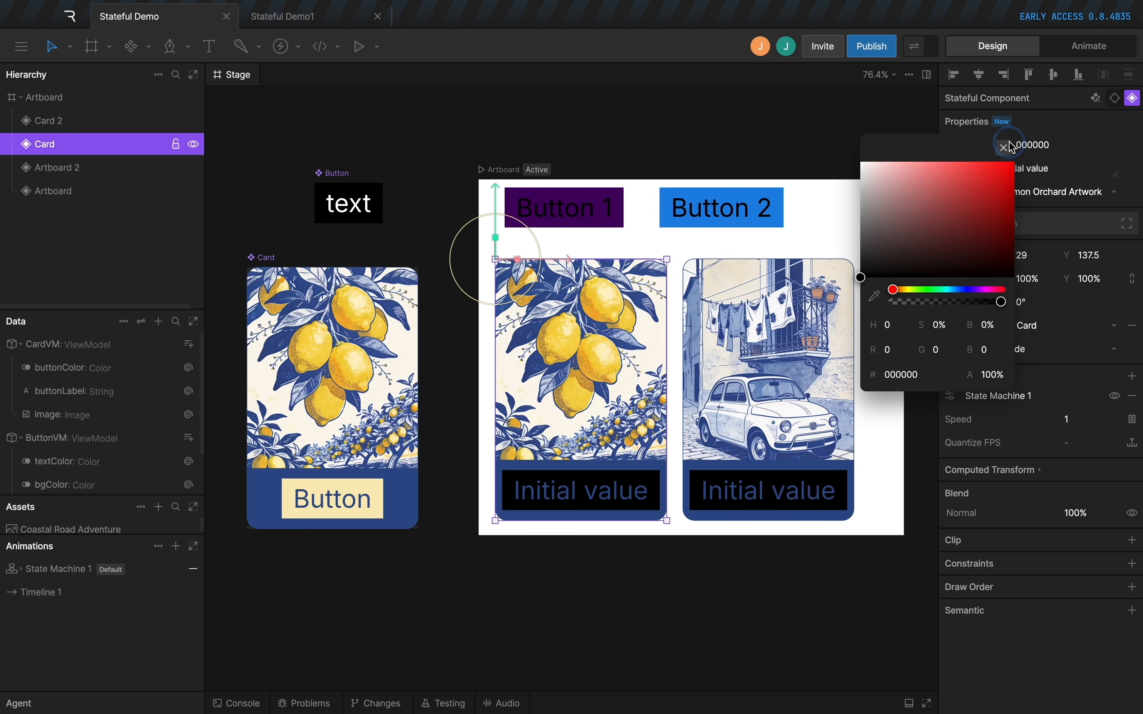
pyautogui.click(873, 295)
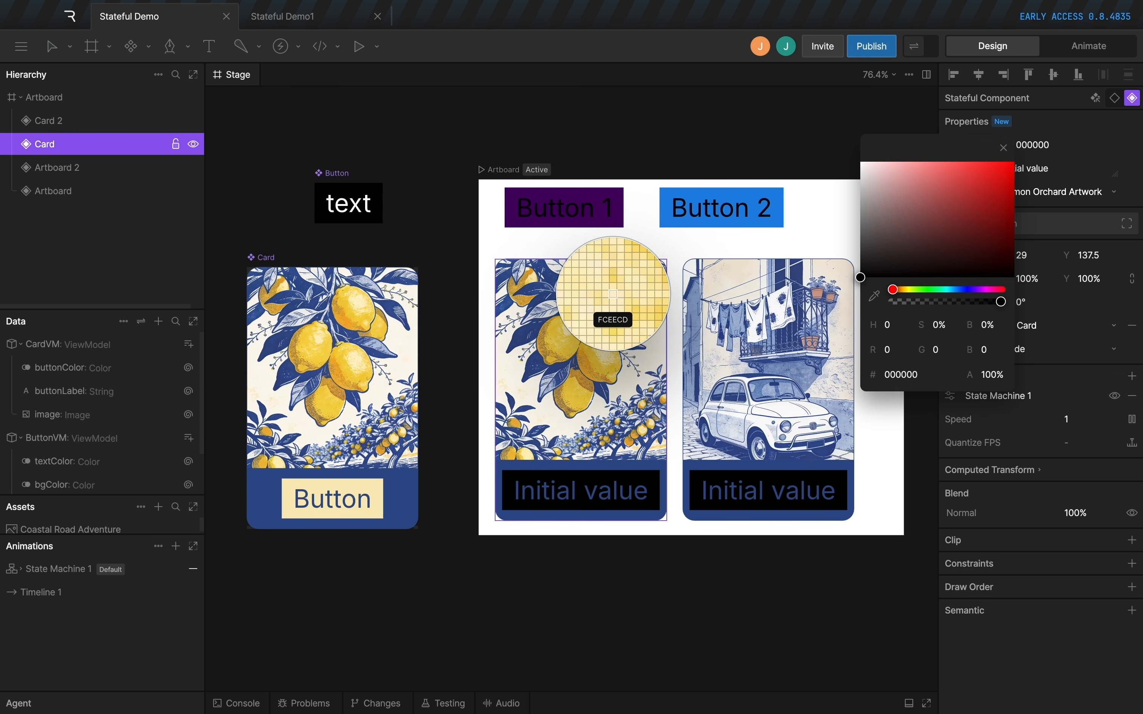
pyautogui.click(502, 267)
# Set the Vintage Fiat card's button color to D19D88, sampled from its artwork, and its button label to Explore.
pyautogui.click(745, 508)
pyautogui.click(1007, 144)
pyautogui.click(874, 296)
pyautogui.click(809, 343)
pyautogui.moveTo(1051, 168); pyautogui.dragTo(1000, 151)
pyautogui.write('Explore')
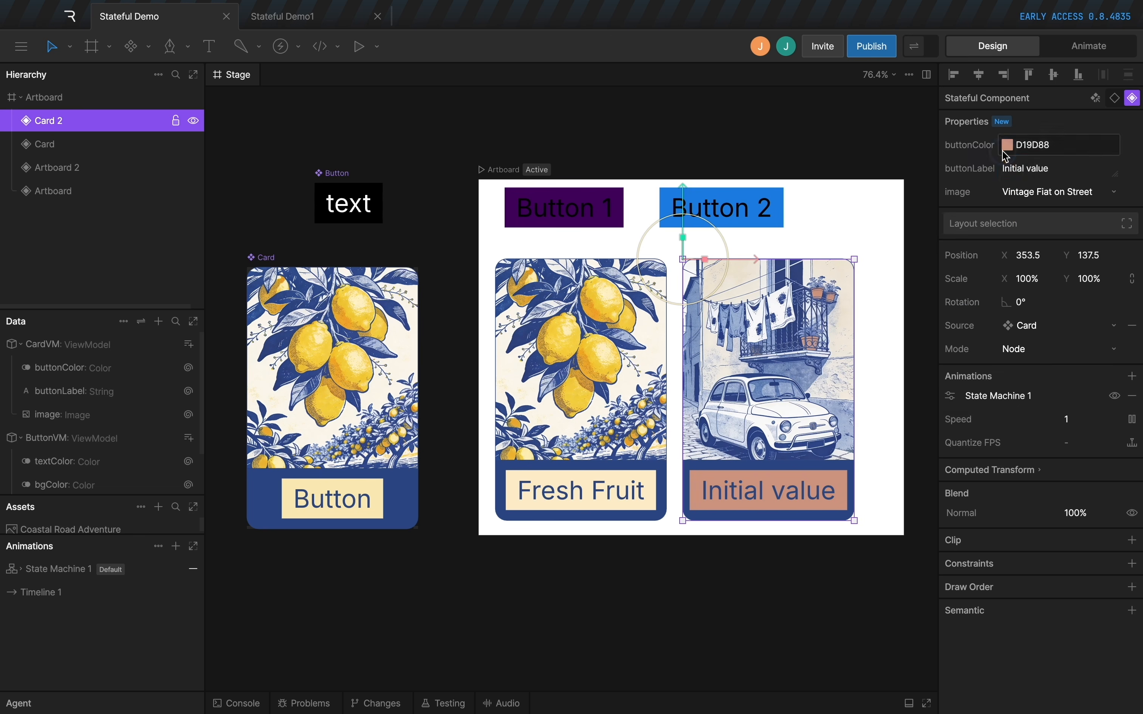
pyautogui.click(897, 590)
# Duplicate the Explore card to its right and enlarge the artboard to about 1063 by 655 px to fit three cards.
pyautogui.scroll(-1, 712, 265)
pyautogui.click(712, 265)
pyautogui.hscroll(2, 711, 264)
pyautogui.press('super+d')
pyautogui.moveTo(645, 258); pyautogui.dragTo(823, 253)
pyautogui.hscroll(2, 821, 220)
pyautogui.click(321, 136)
pyautogui.moveTo(683, 468); pyautogui.dragTo(855, 490)
# Select all three card instances and wrap them together in a row layout.
pyautogui.scroll(1, 855, 489)
pyautogui.moveTo(305, 235); pyautogui.dragTo(708, 353)
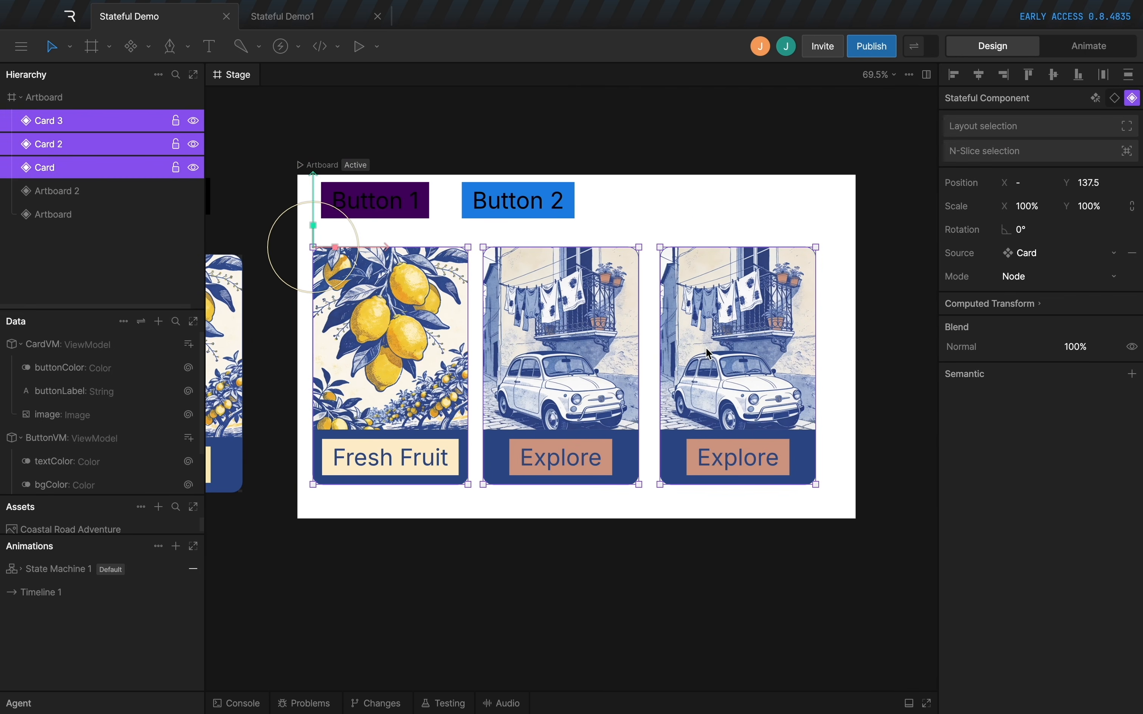
pyautogui.hotkey('shift', 'a')
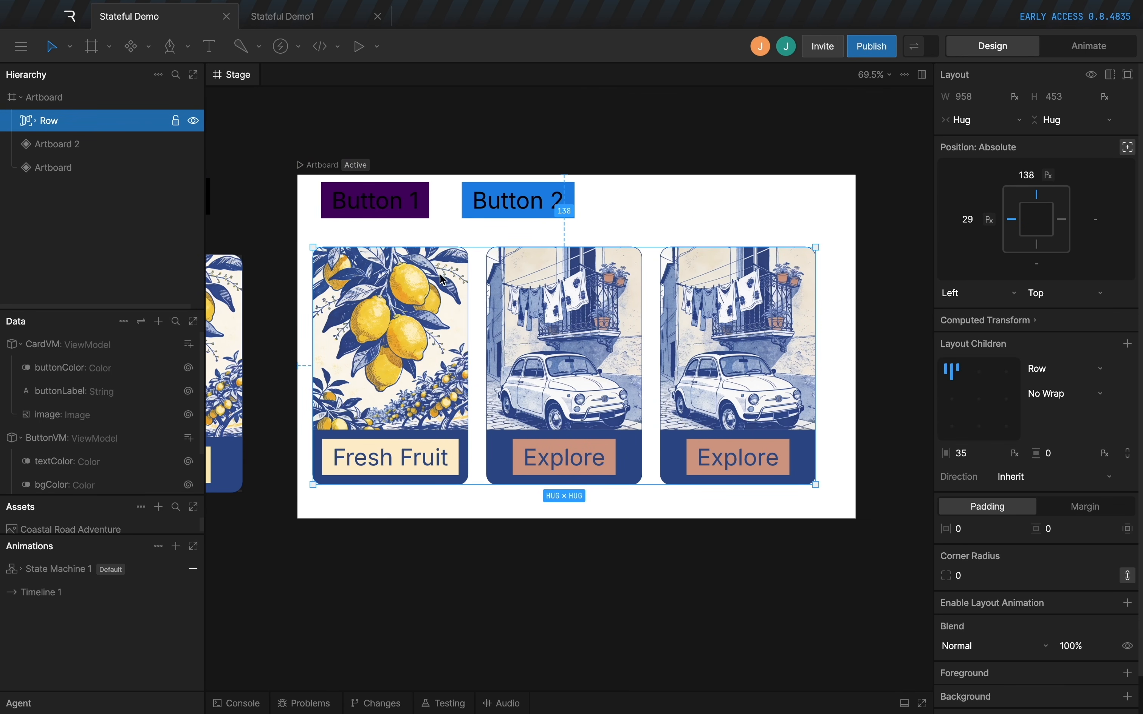
# Set the third card's image to Coastal Road Adventure, its button color to a sampled light blue and its label to Costal Views.
pyautogui.keyDown('super'); pyautogui.click(710, 343); pyautogui.keyUp('super')
pyautogui.click(1039, 194)
pyautogui.click(1041, 222)
pyautogui.click(1008, 146)
pyautogui.click(870, 296)
pyautogui.click(680, 330)
pyautogui.click(1041, 170)
pyautogui.write('Costal Views')
pyautogui.click(835, 538)
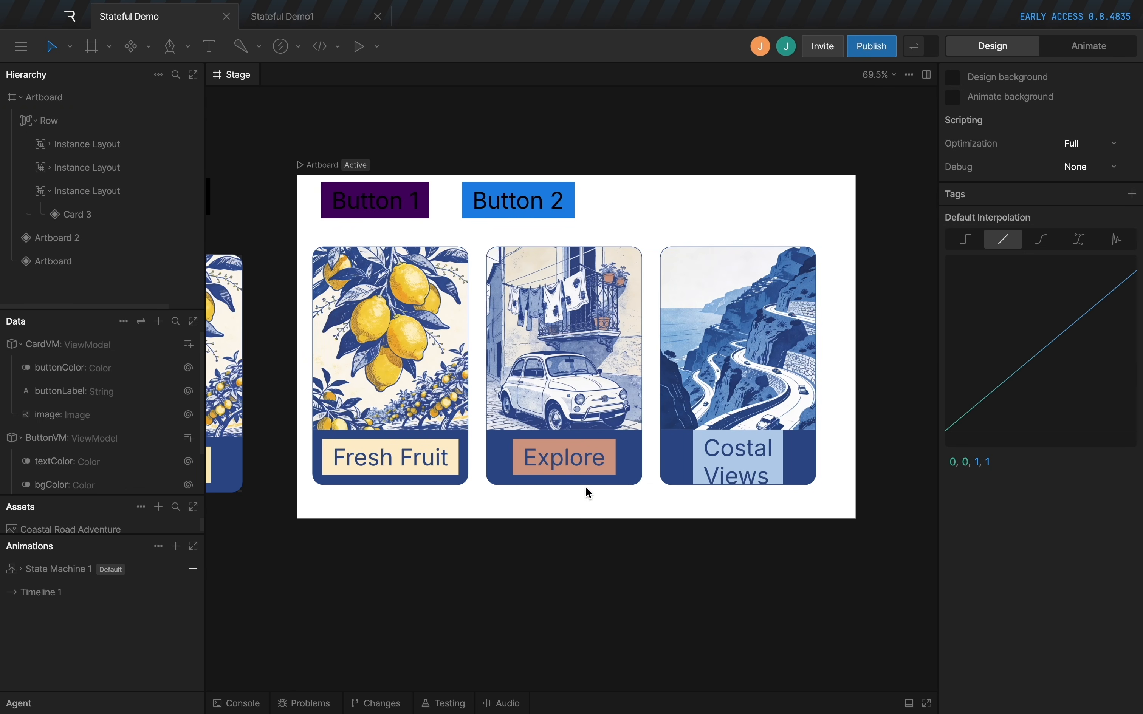
# Try a font size of 20 on the Button component's text and settle on 30.
pyautogui.scroll(-1, 588, 497)
pyautogui.hscroll(-5, 623, 510)
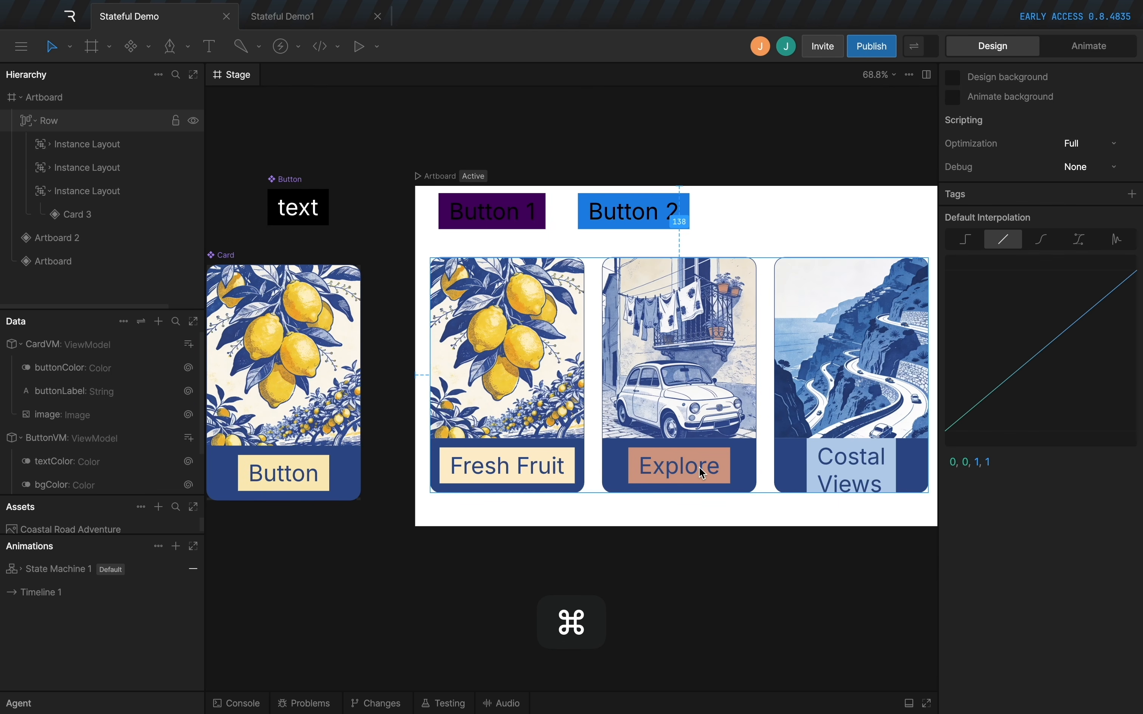
pyautogui.keyDown('super'); pyautogui.click(285, 196); pyautogui.keyUp('super')
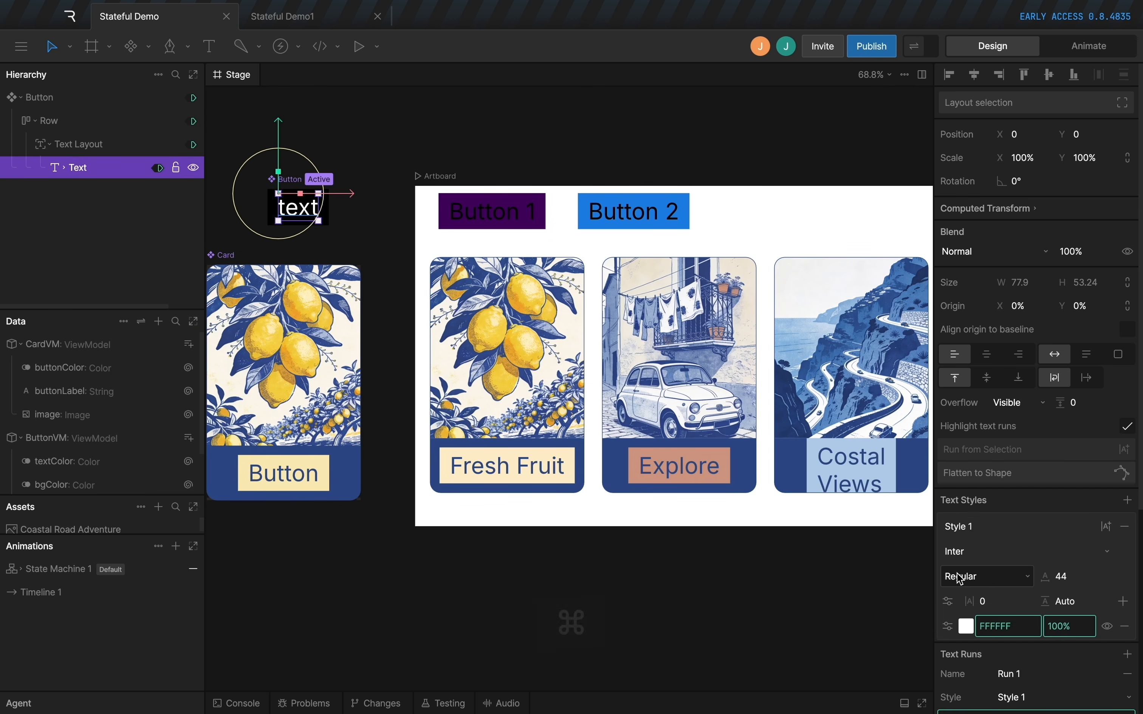
pyautogui.click(1082, 577)
pyautogui.write('20')
pyautogui.press('Tab')
pyautogui.click(1072, 579)
pyautogui.write('30')
pyautogui.press('Tab')
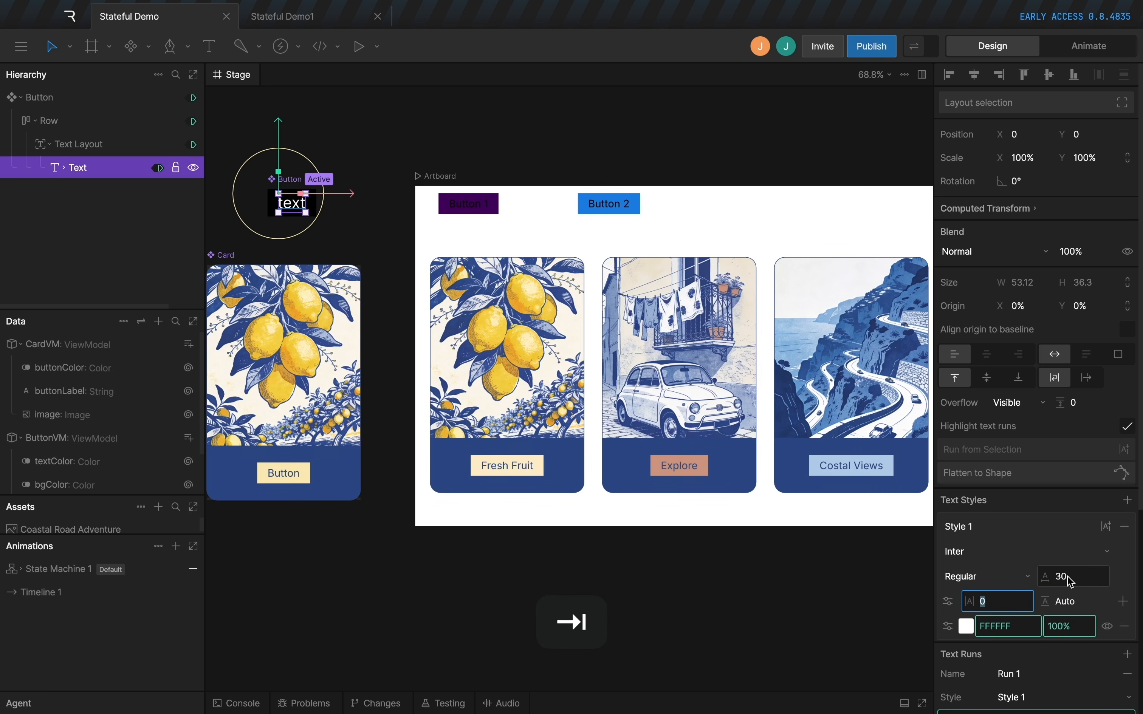
pyautogui.moveTo(636, 554); pyautogui.dragTo(611, 560)
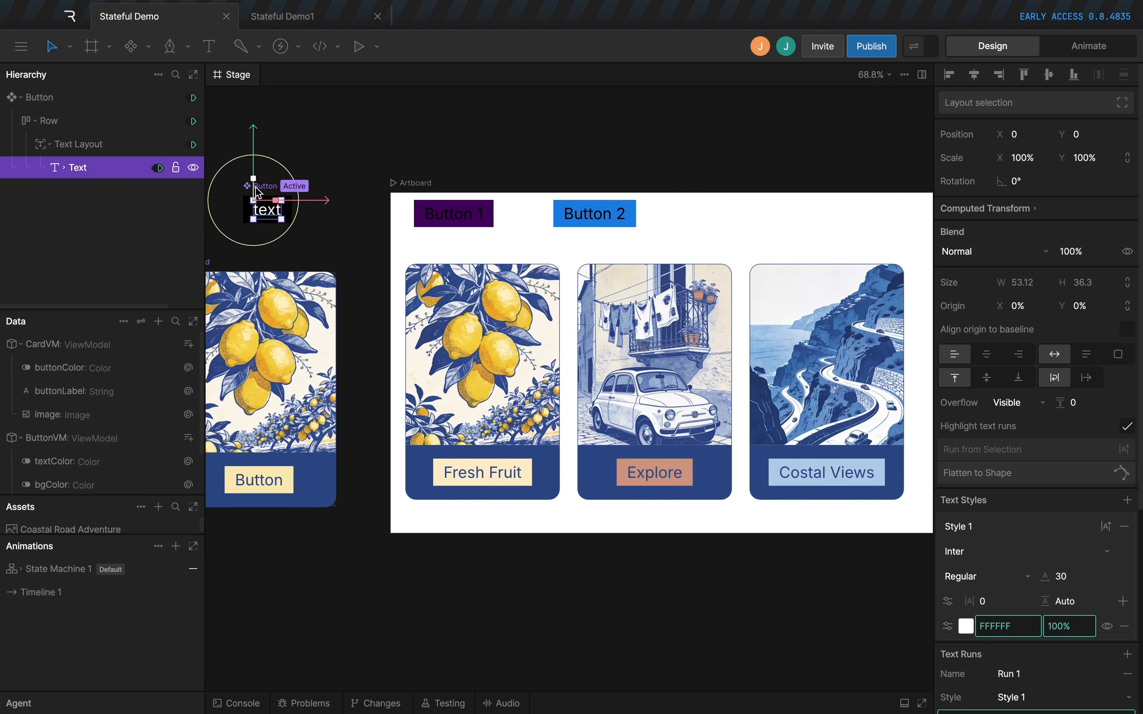
# Round the Button component's row layout with a corner radius of 12.
pyautogui.click(337, 161)
pyautogui.keyDown('super'); pyautogui.click(277, 204); pyautogui.keyUp('super')
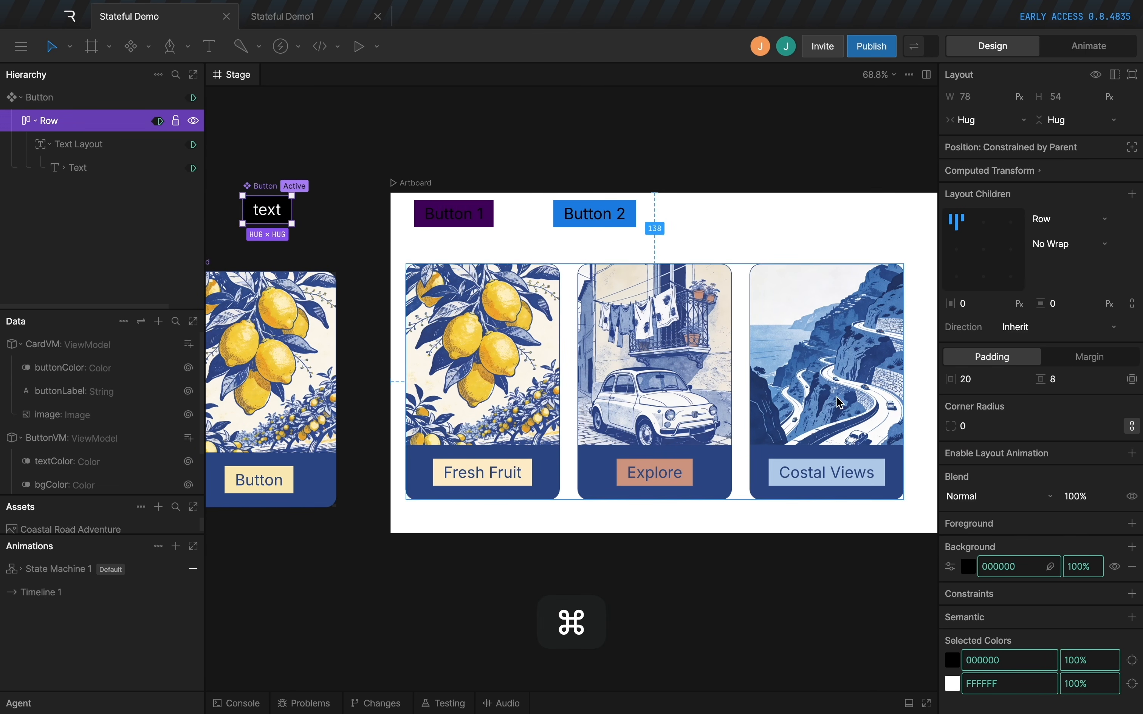
pyautogui.click(972, 419)
pyautogui.press('Tab')
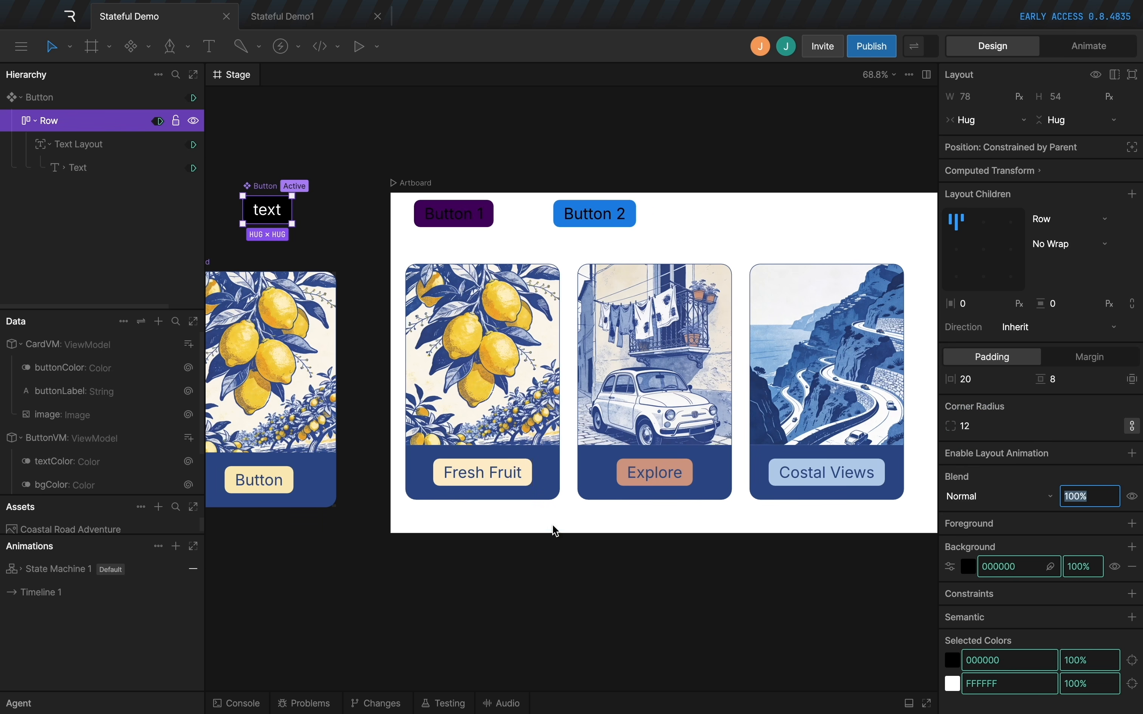
pyautogui.click(589, 543)
# Delete the Button 1 and Button 2 instances from the artboard.
pyautogui.hscroll(1, 661, 425)
pyautogui.click(442, 218)
pyautogui.keyDown('shift'); pyautogui.click(567, 219); pyautogui.keyUp('shift')
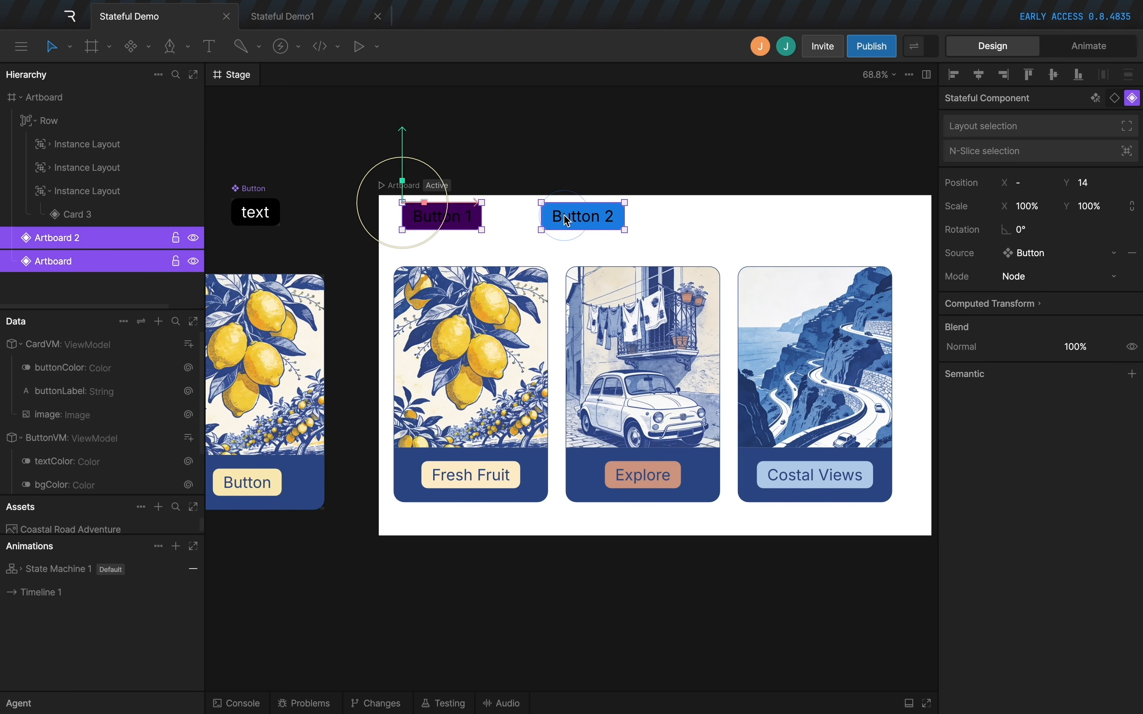
pyautogui.press('BackSpace')
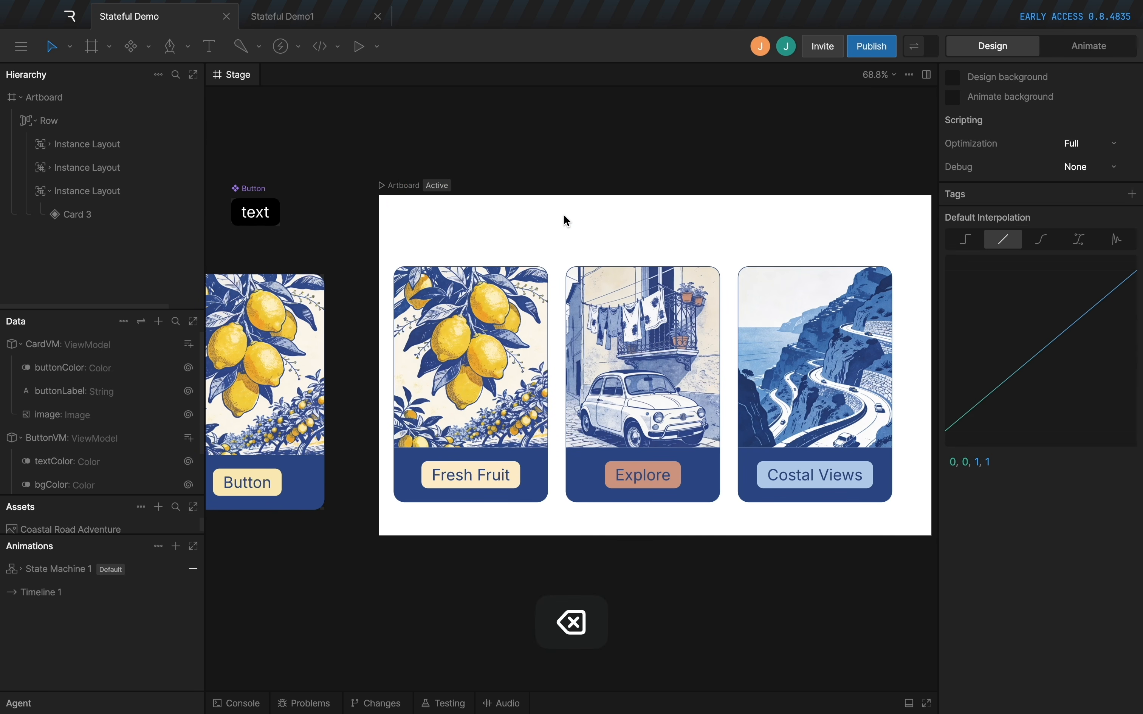
# Take the card row out of absolute positioning, set its width to Fill and center its cards.
pyautogui.click(90, 121)
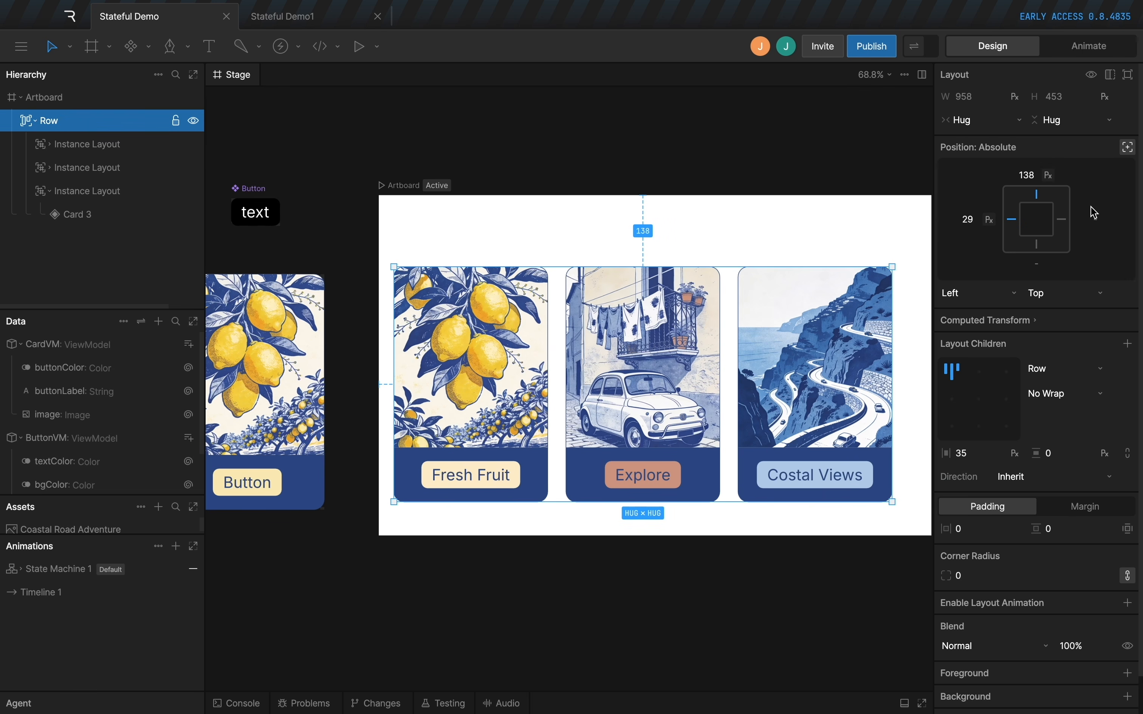
pyautogui.click(1038, 241)
pyautogui.click(983, 124)
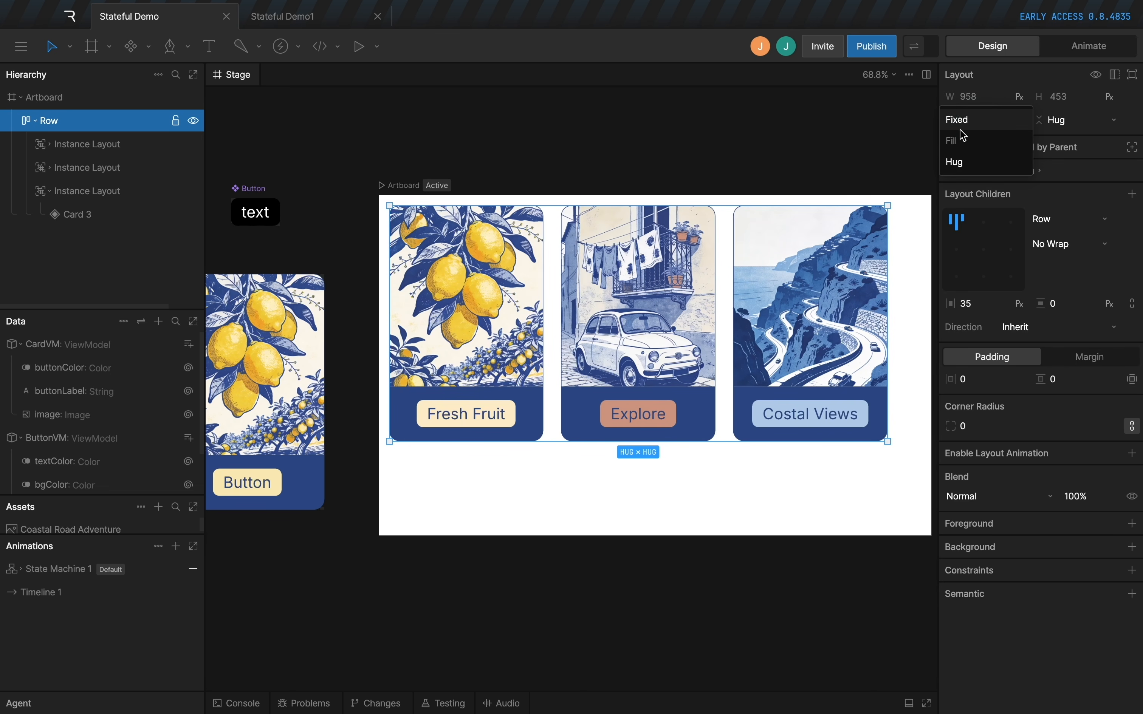
pyautogui.click(963, 140)
pyautogui.click(986, 247)
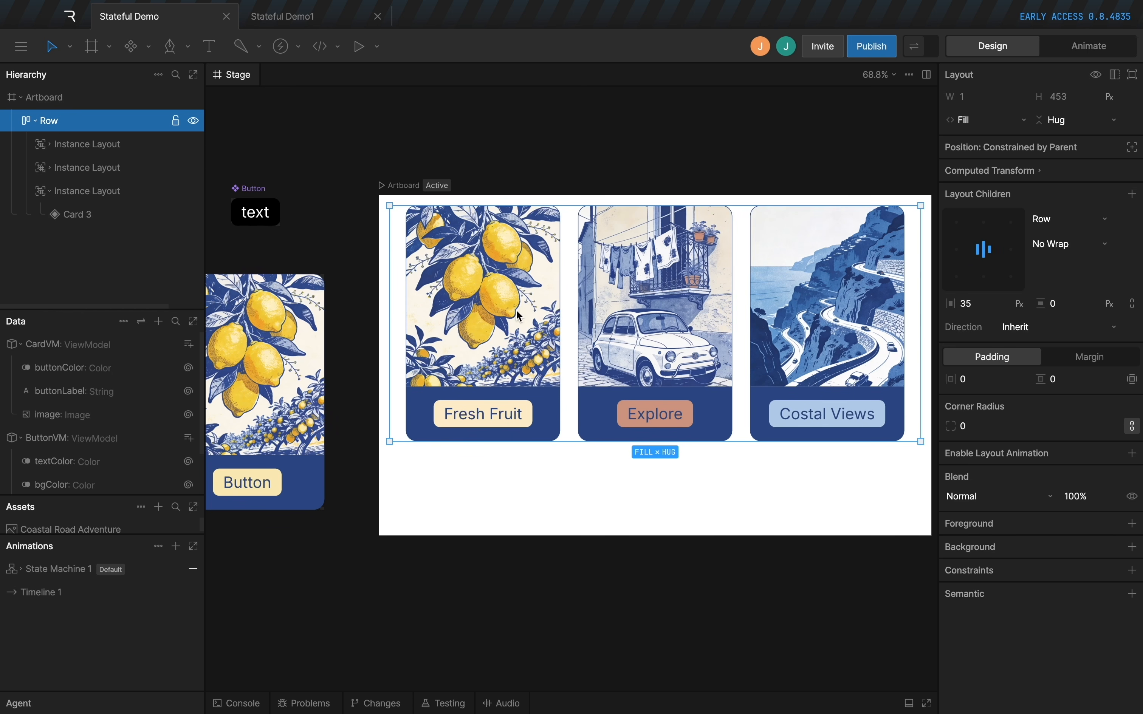
pyautogui.scroll(1, 448, 210)
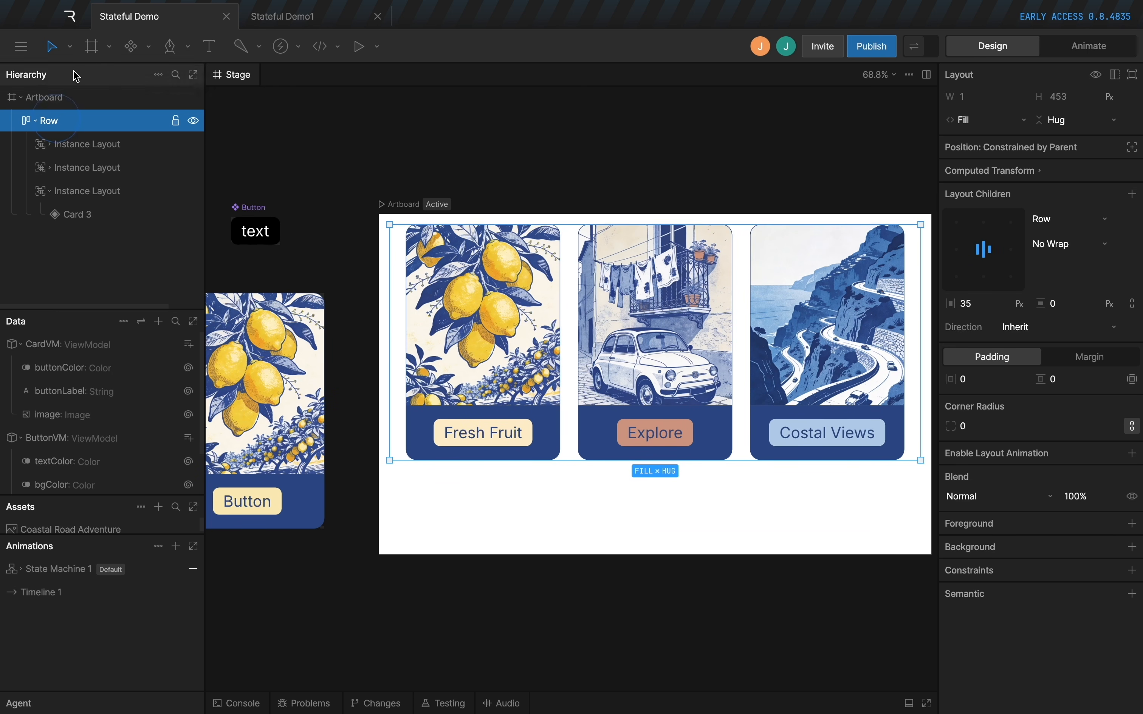
# Set the artboard to a Column layout with a new empty child layout placed above the card row.
pyautogui.click(47, 97)
pyautogui.click(1132, 291)
pyautogui.click(1024, 326)
pyautogui.moveTo(42, 238); pyautogui.dragTo(43, 111)
pyautogui.click(45, 120)
pyautogui.click(1124, 480)
# Add a text object above the cards, color it 314E8B sampled from a card, and set its font size to 71.
pyautogui.press('t')
pyautogui.click(412, 247)
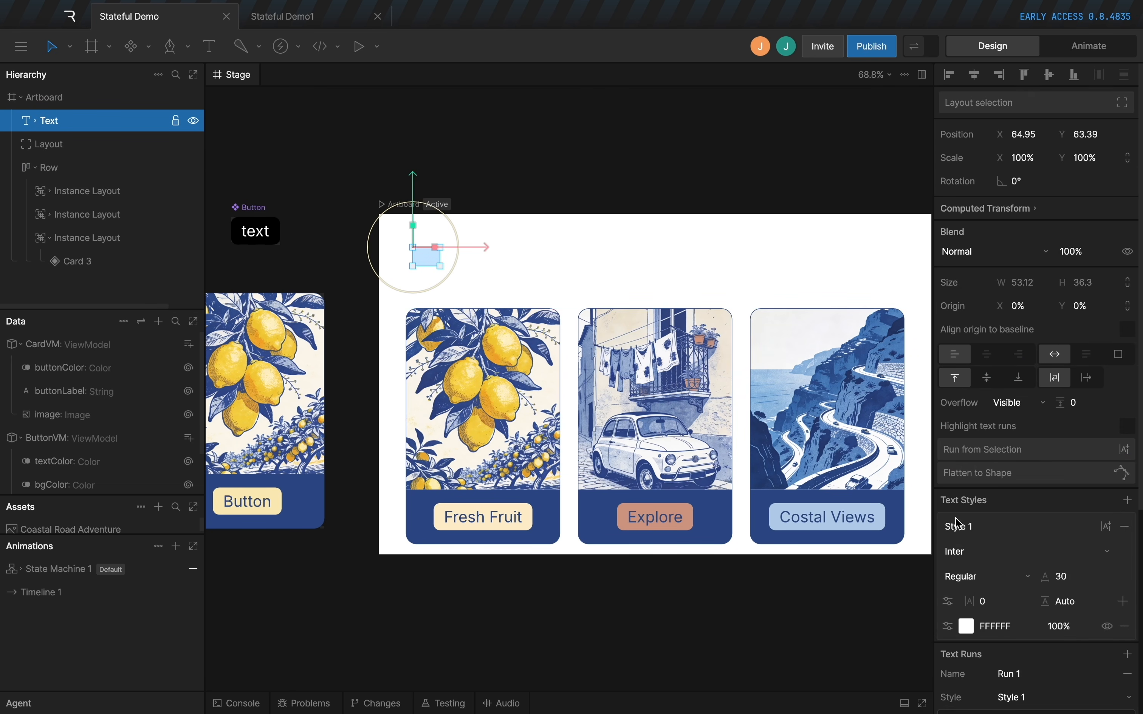
pyautogui.click(968, 631)
pyautogui.click(792, 613)
pyautogui.click(713, 524)
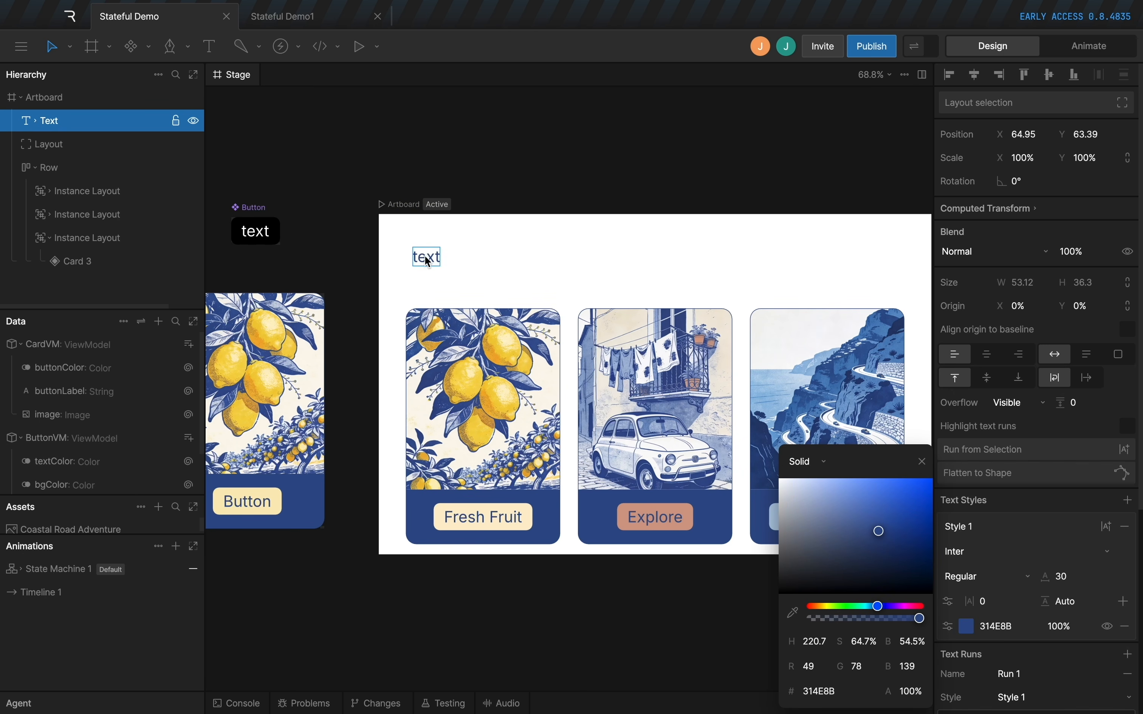
pyautogui.scroll(-1, 1006, 557)
pyautogui.scroll(-1, 1006, 557)
pyautogui.moveTo(1045, 537); pyautogui.dragTo(1098, 533)
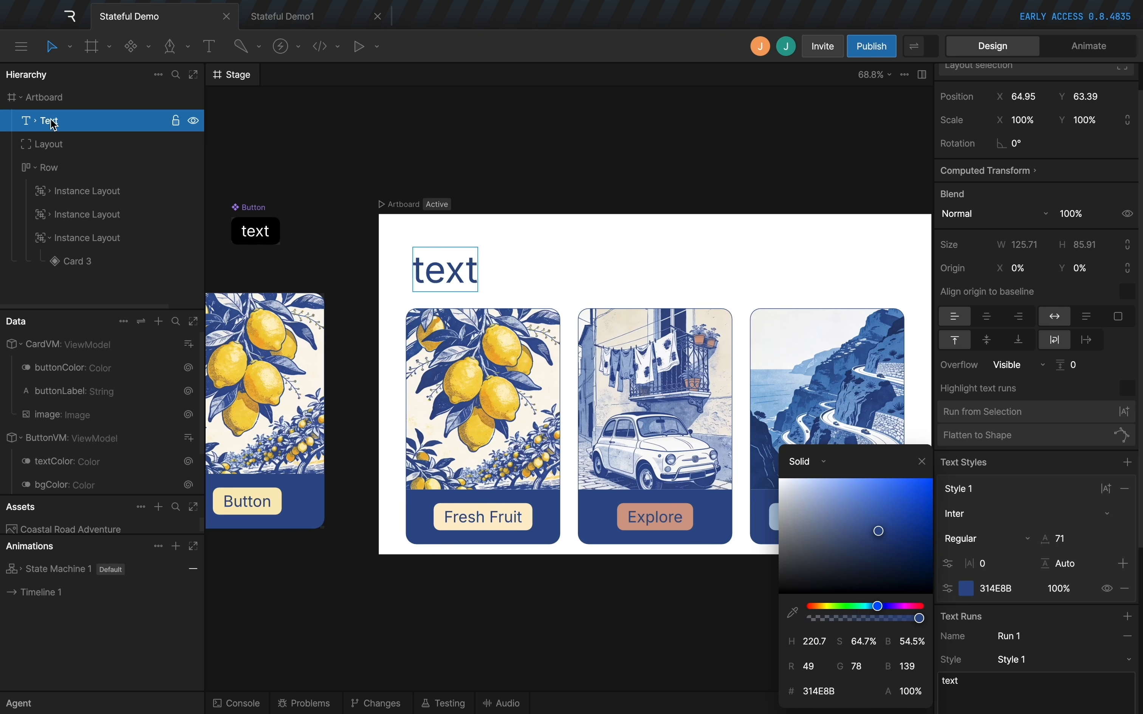
# Wrap the text in a layout, nest it inside the empty layout above the cards, and align it left and vertically centered.
pyautogui.rightClick(49, 123)
pyautogui.click(163, 140)
pyautogui.moveTo(49, 121); pyautogui.dragTo(49, 145)
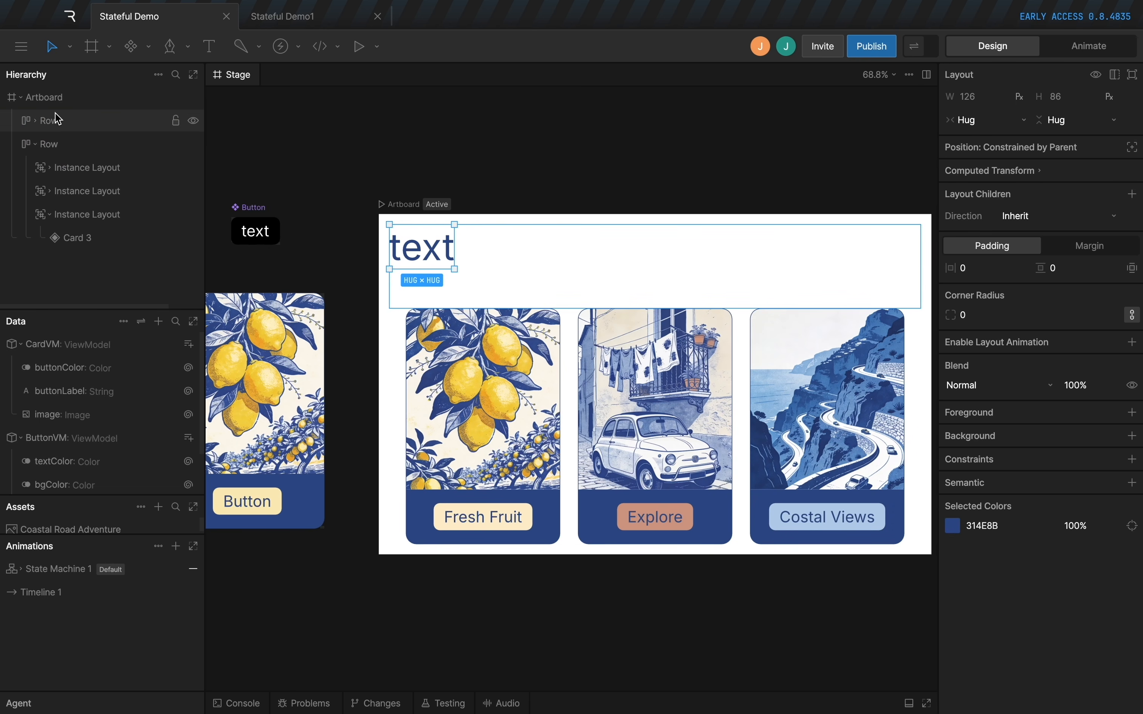
pyautogui.click(37, 124)
pyautogui.click(955, 273)
# Change the heading text to "Select an option...".
pyautogui.keyDown('super'); pyautogui.click(421, 262); pyautogui.keyUp('super')
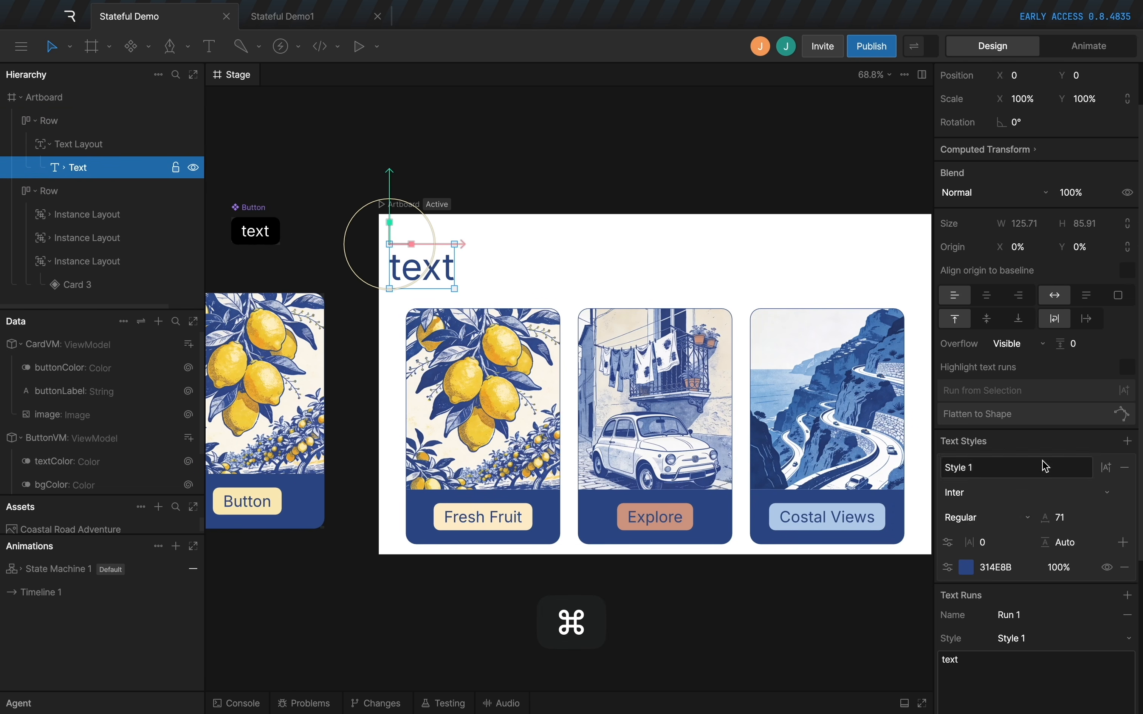
pyautogui.scroll(-2, 1043, 466)
pyautogui.click(995, 631)
pyautogui.press('BackSpace')
pyautogui.write('Select an option...')
pyautogui.click(581, 145)
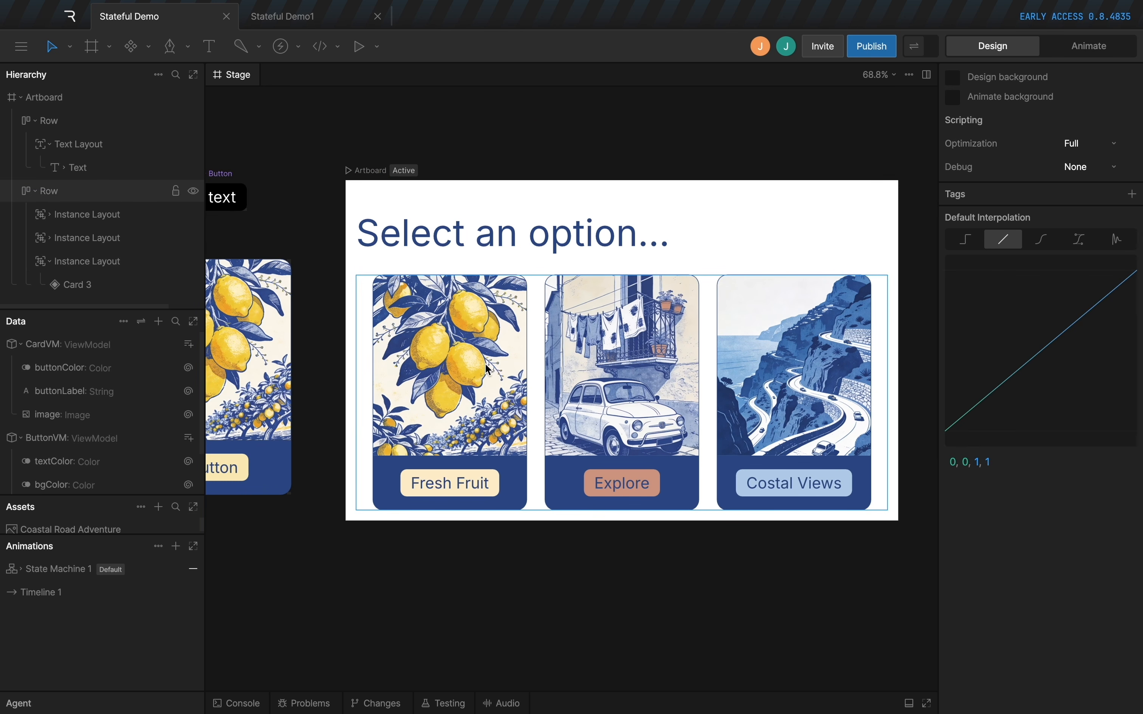
# Add a string property named title to ViewModel1, the artboard's view model.
pyautogui.click(460, 514)
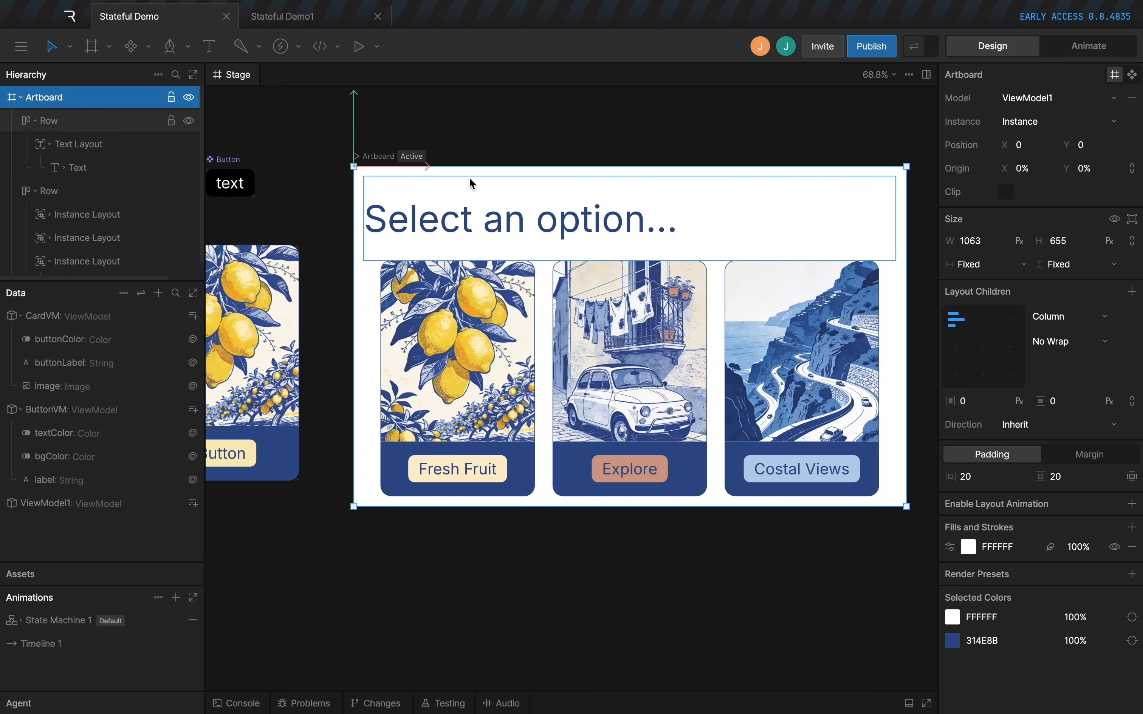
pyautogui.click(52, 512)
pyautogui.click(194, 504)
pyautogui.click(227, 558)
pyautogui.click(76, 528)
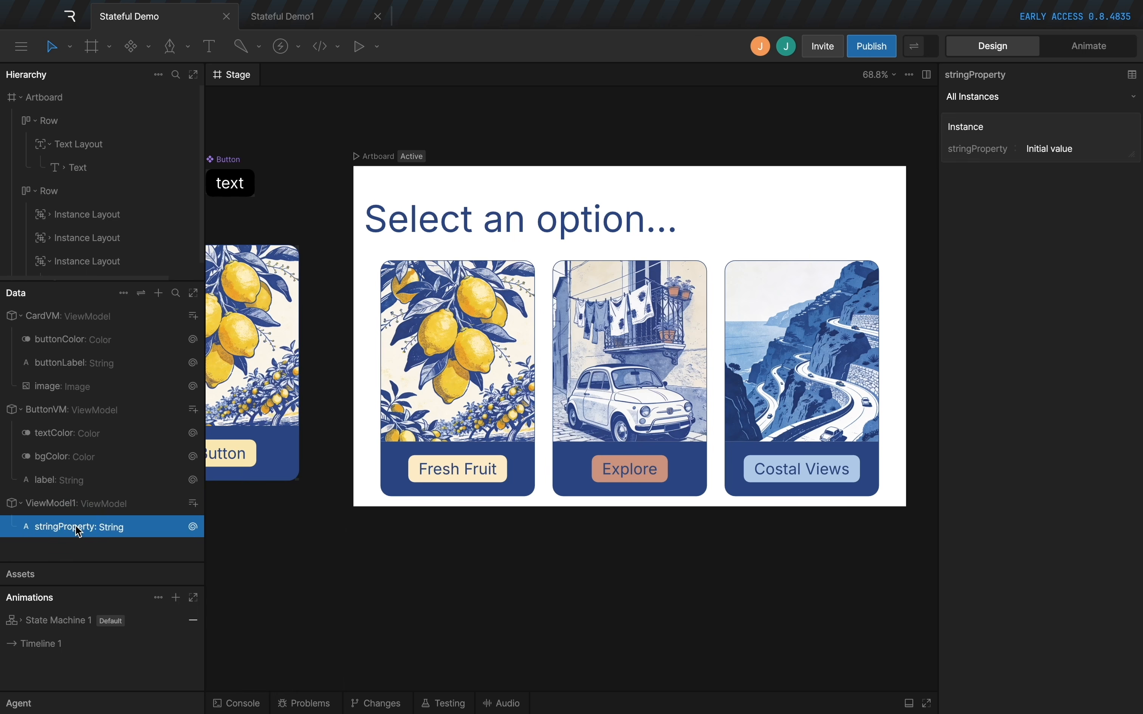
pyautogui.write('title')
pyautogui.press('Return')
# Data-bind the heading's text run to the title property and preview the bound value on the artboard.
pyautogui.click(536, 212)
pyautogui.rightClick(1045, 580)
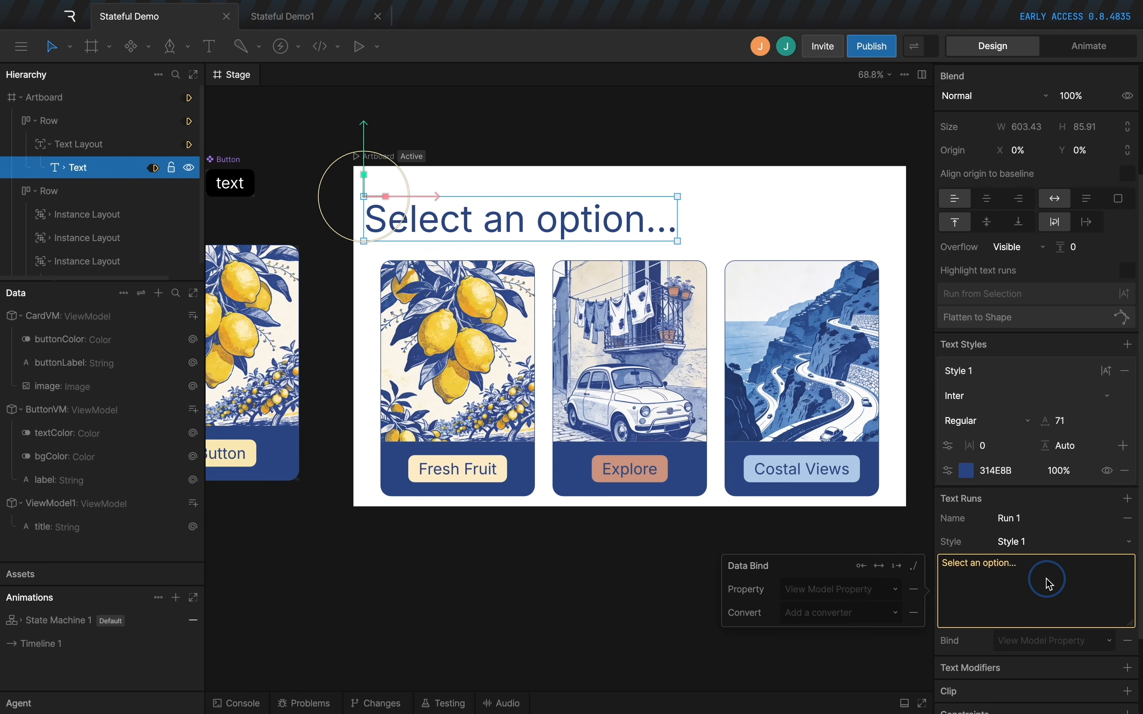
pyautogui.click(839, 587)
pyautogui.click(829, 568)
pyautogui.click(577, 554)
pyautogui.click(921, 47)
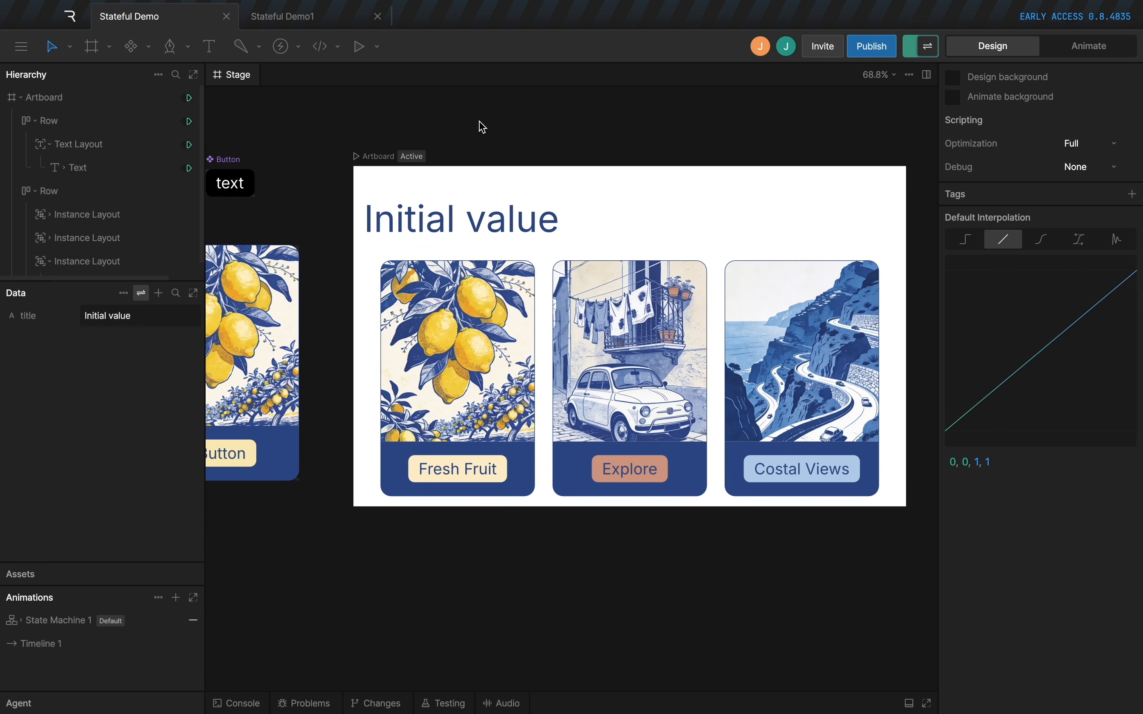
pyautogui.click(927, 47)
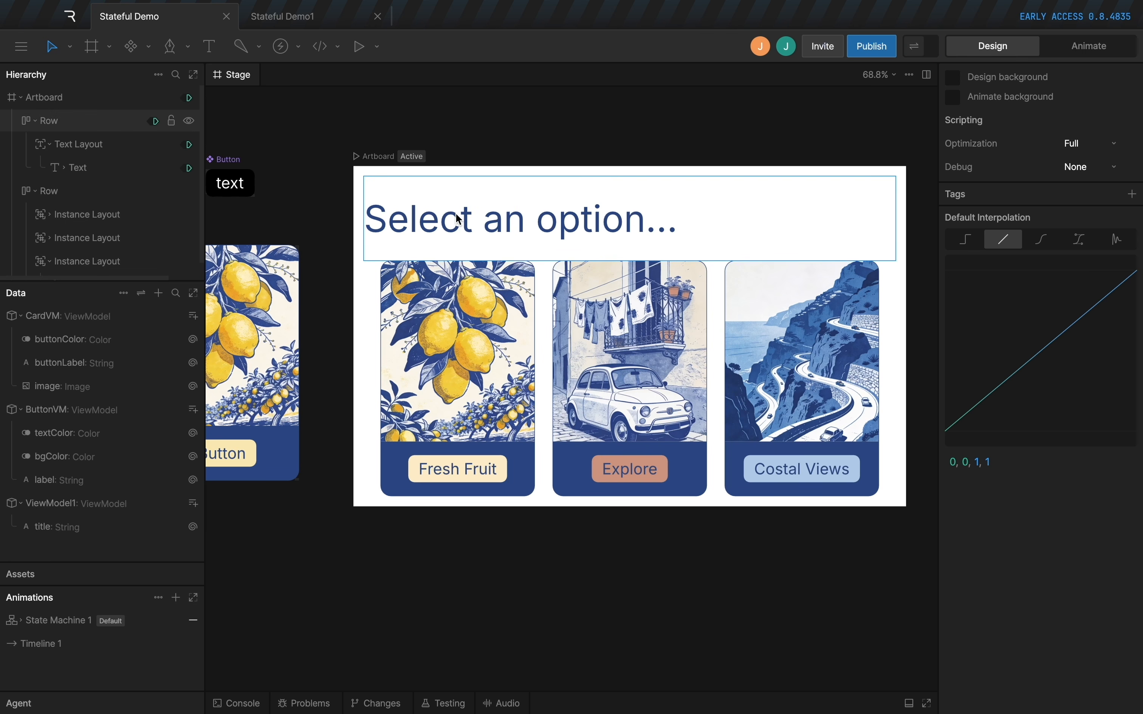
# Copy the heading's text and paste it as the title property's instance value, "Select an option...".
pyautogui.click(456, 218)
pyautogui.click(457, 219)
pyautogui.doubleClick(564, 226)
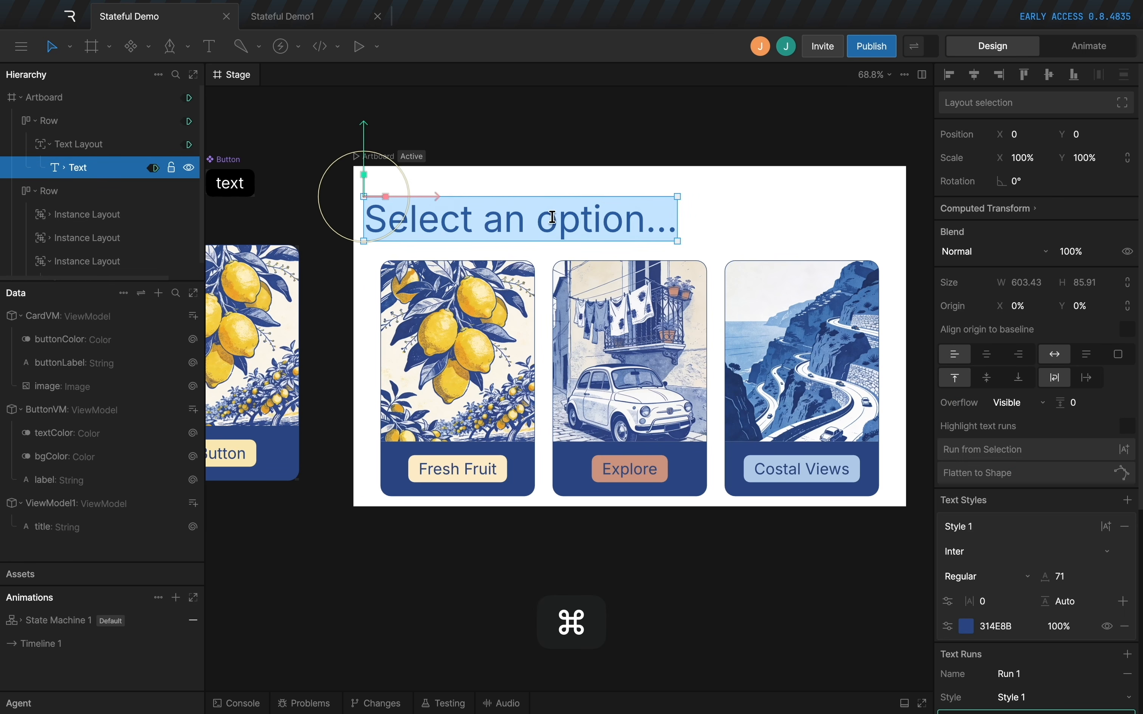
pyautogui.press('super+c')
pyautogui.click(73, 527)
pyautogui.click(1068, 148)
pyautogui.press('super+v')
pyautogui.click(1071, 257)
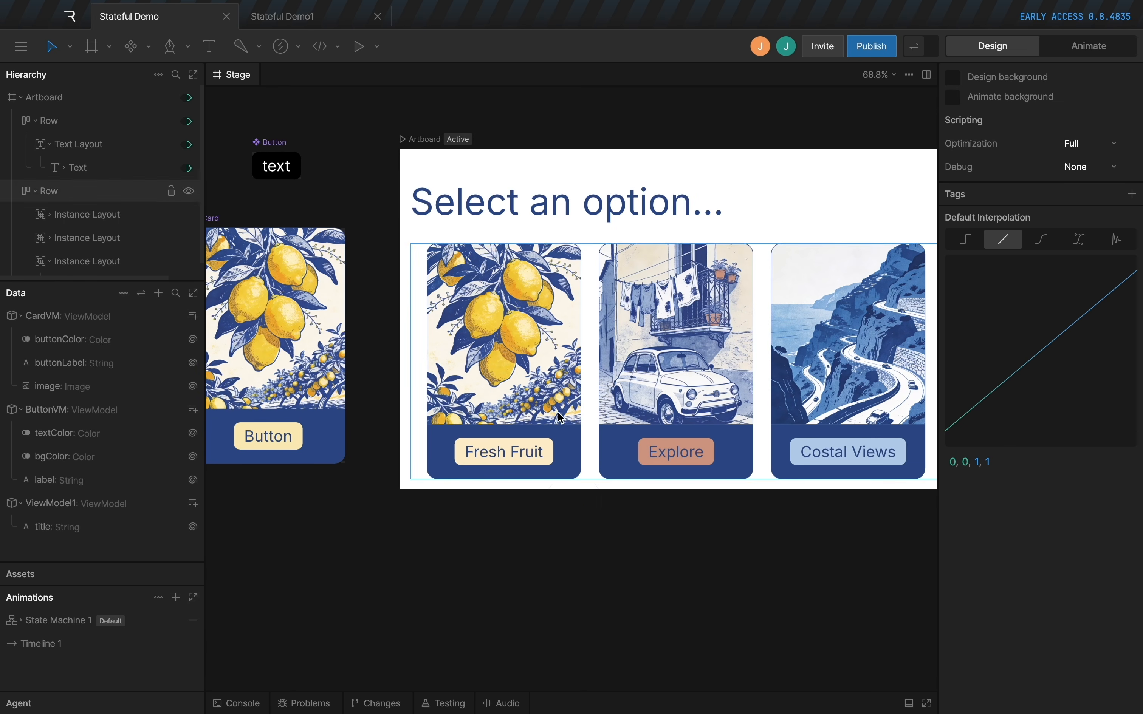
# Add a View Model Change listener to State Machine 1 of the Button component, targeting its Row layout.
pyautogui.scroll(5, 269, 205)
pyautogui.moveTo(270, 204); pyautogui.dragTo(395, 261)
pyautogui.scroll(4, 393, 258)
pyautogui.keyDown('super'); pyautogui.click(394, 174); pyautogui.keyUp('super')
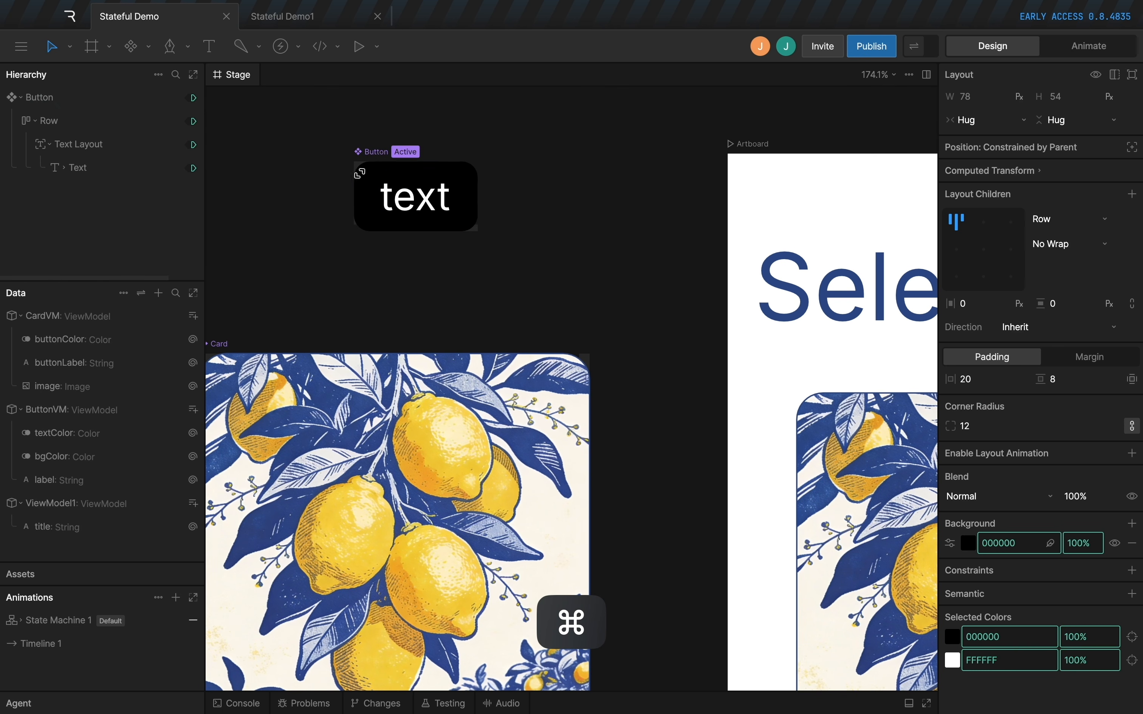
pyautogui.press('Tab')
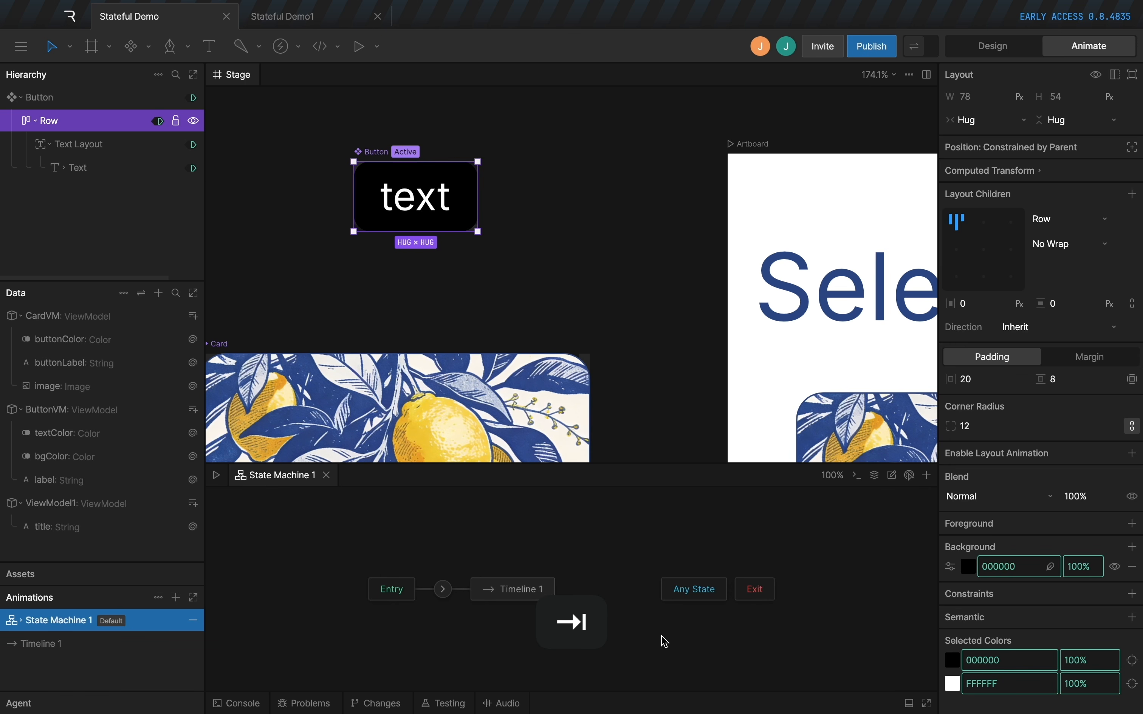
pyautogui.click(22, 620)
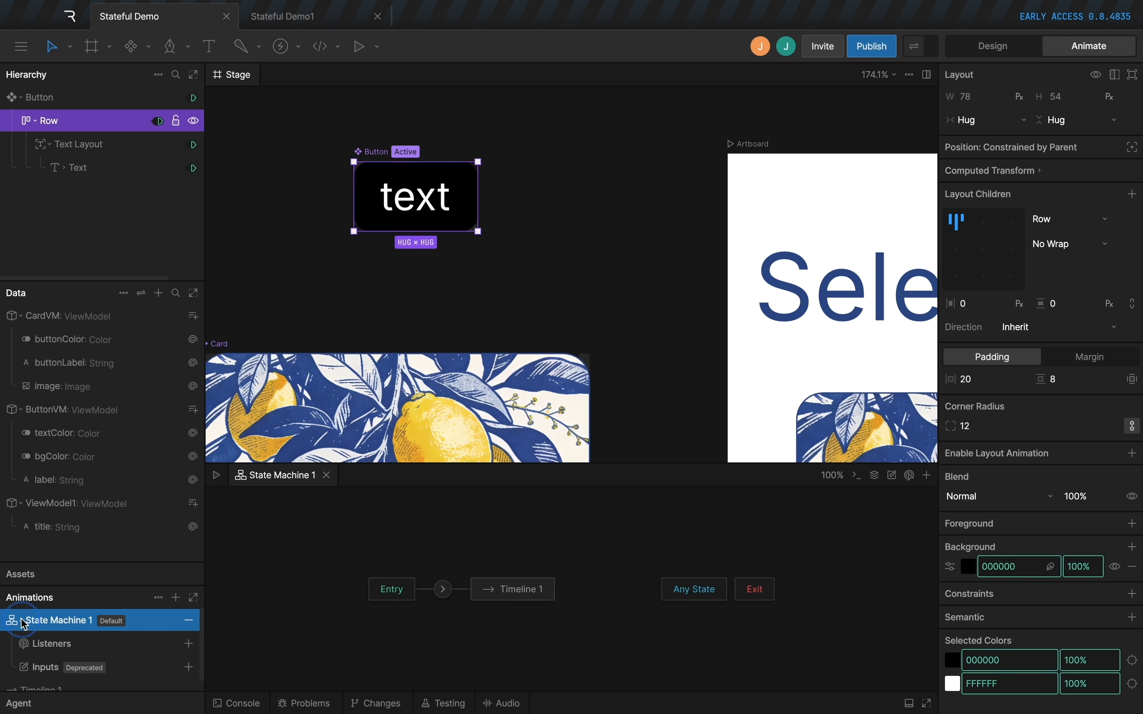
pyautogui.scroll(-1, 28, 652)
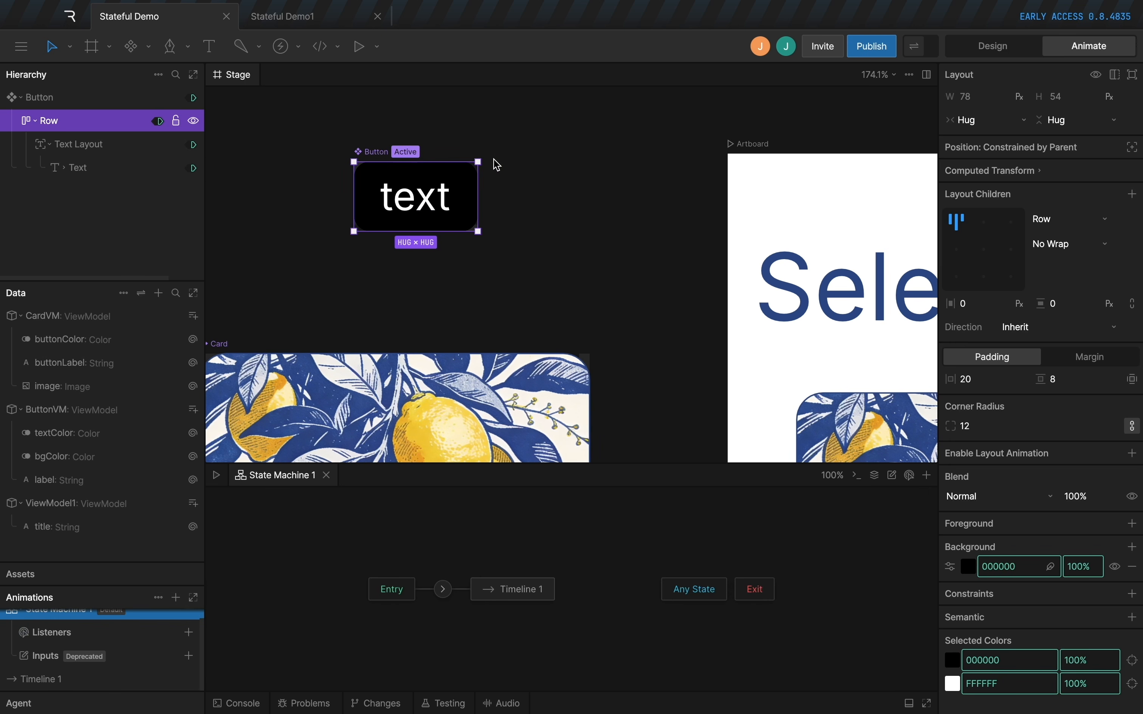
pyautogui.click(189, 632)
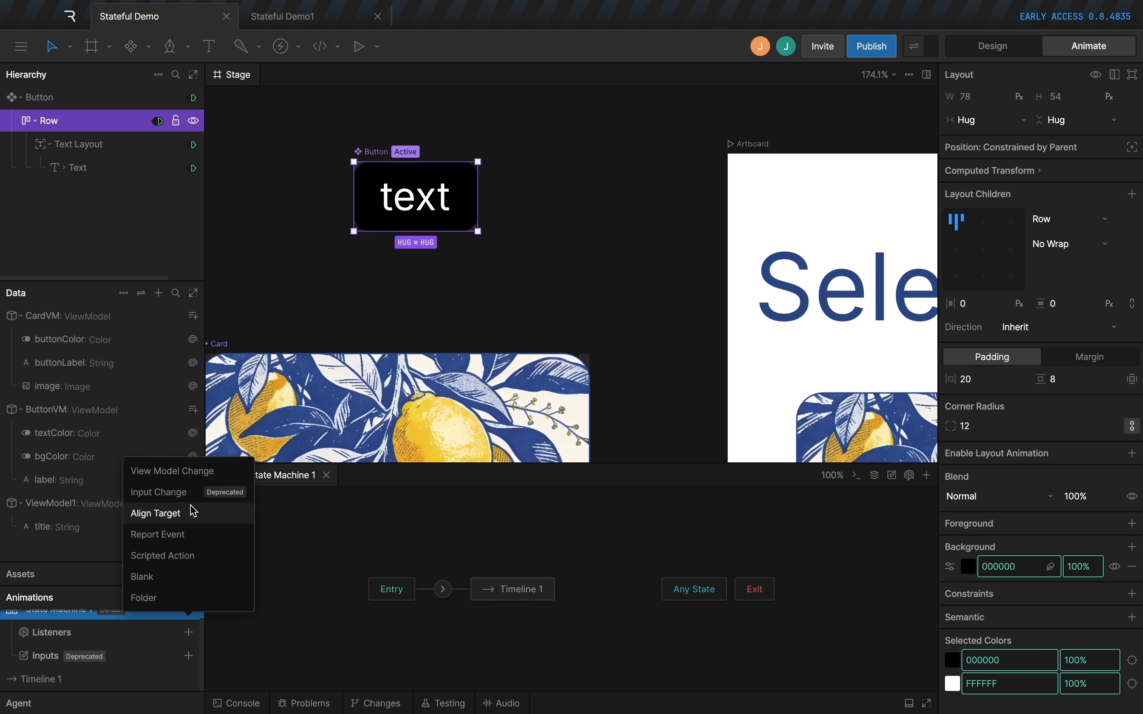
pyautogui.click(187, 472)
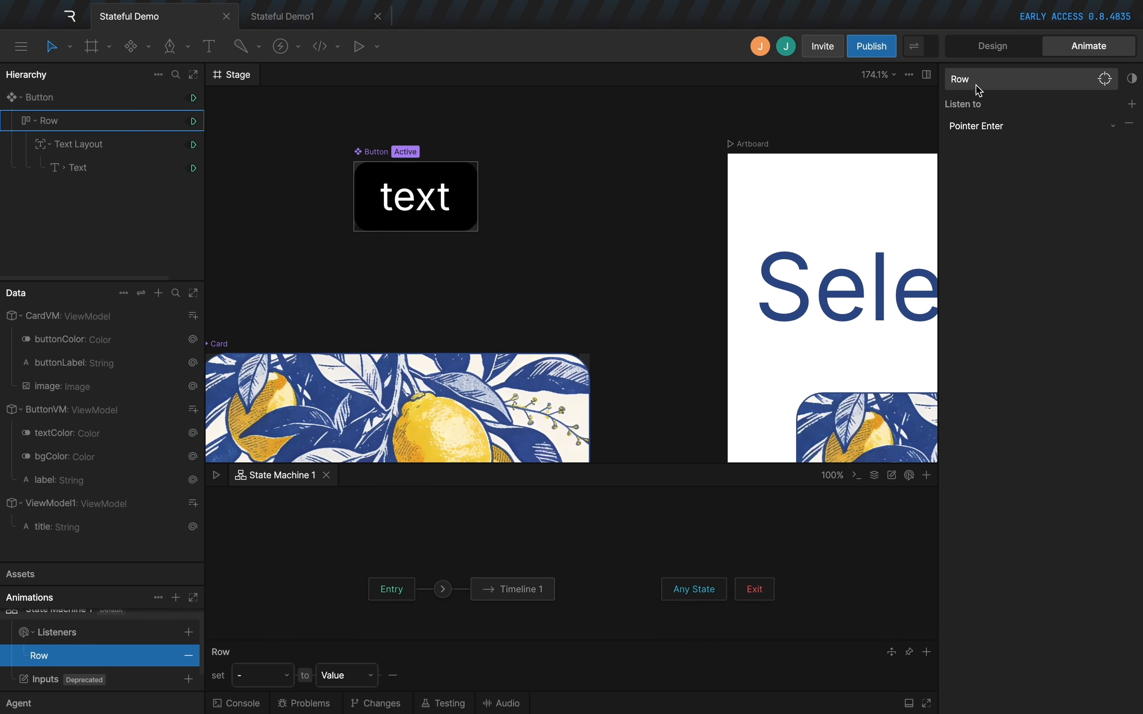
# Make the Row listener respond to Click and set title to CardVM's buttonLabel.
pyautogui.click(987, 129)
pyautogui.click(961, 281)
pyautogui.click(288, 676)
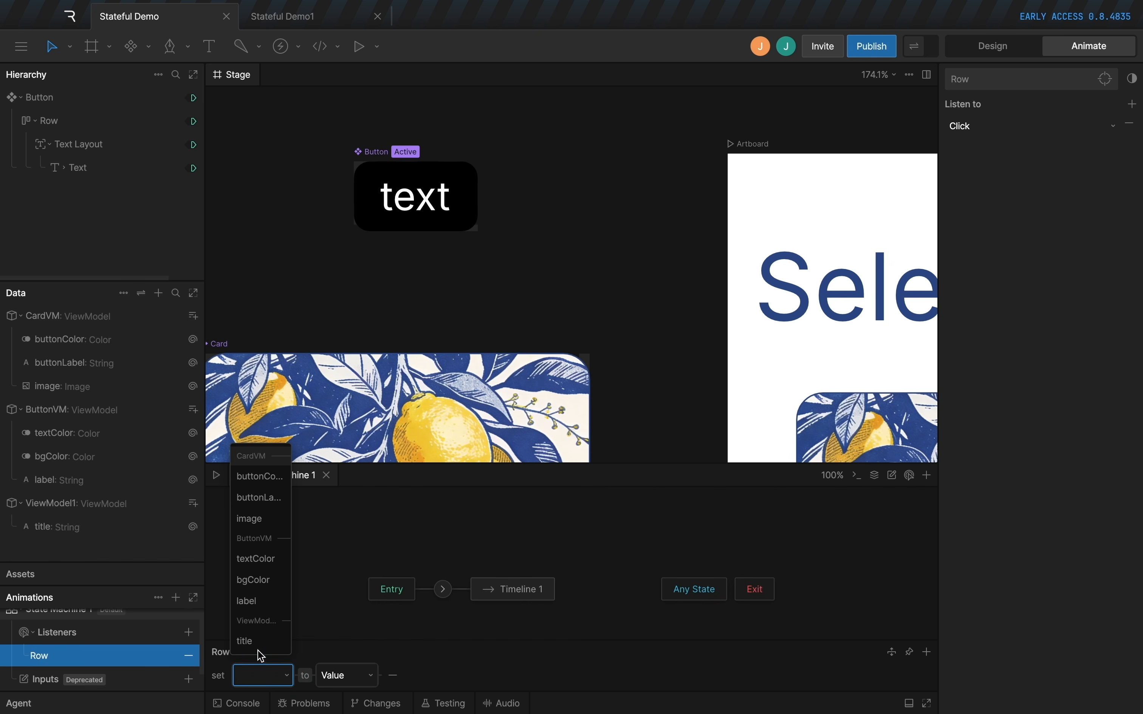
pyautogui.click(250, 642)
pyautogui.click(371, 674)
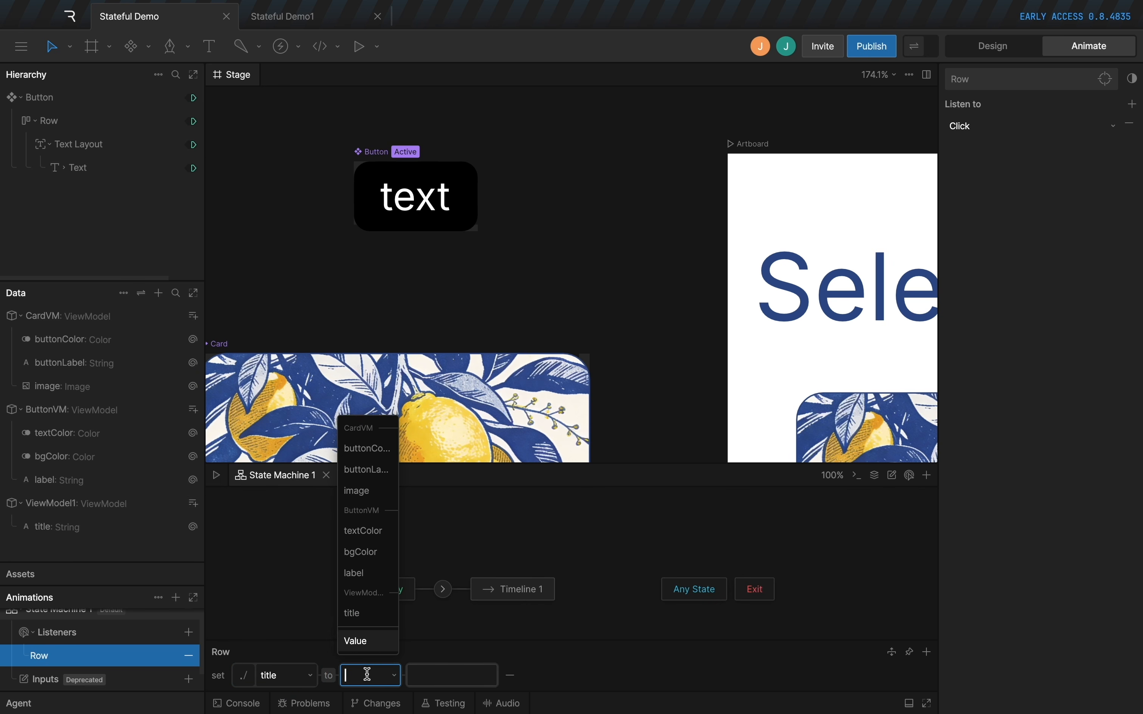
pyautogui.click(374, 477)
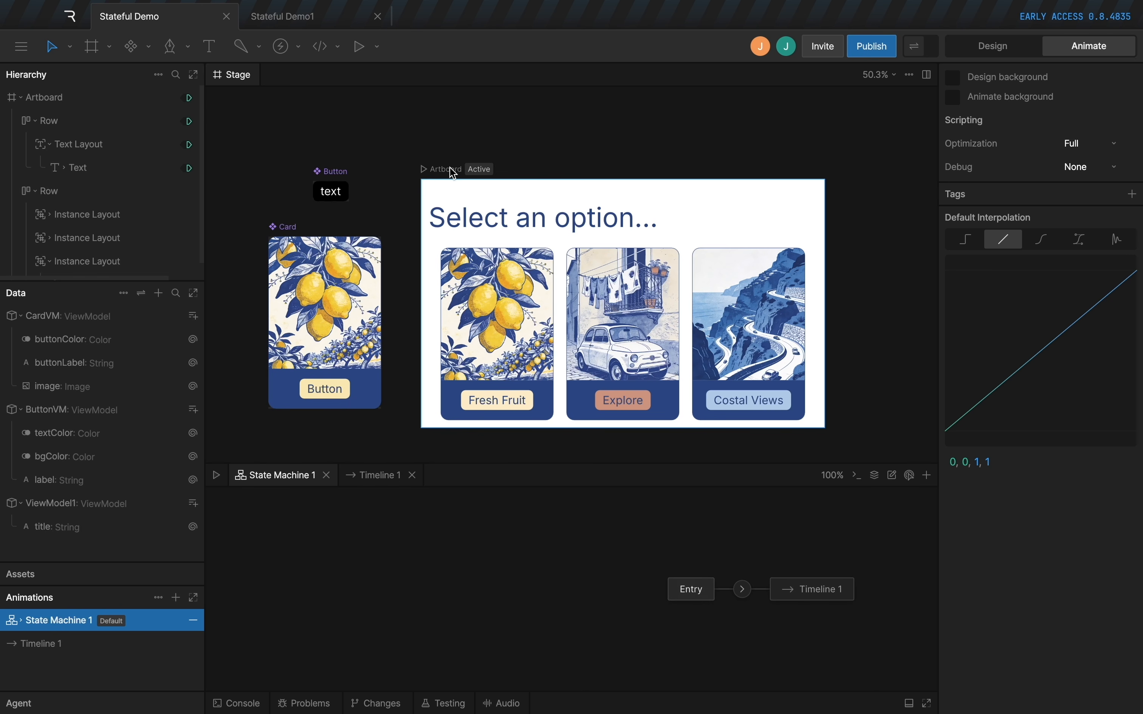
# Play the artboard's state machine and try the Fresh Fruit, Explore and Costal Views buttons to check the heading.
pyautogui.click(463, 175)
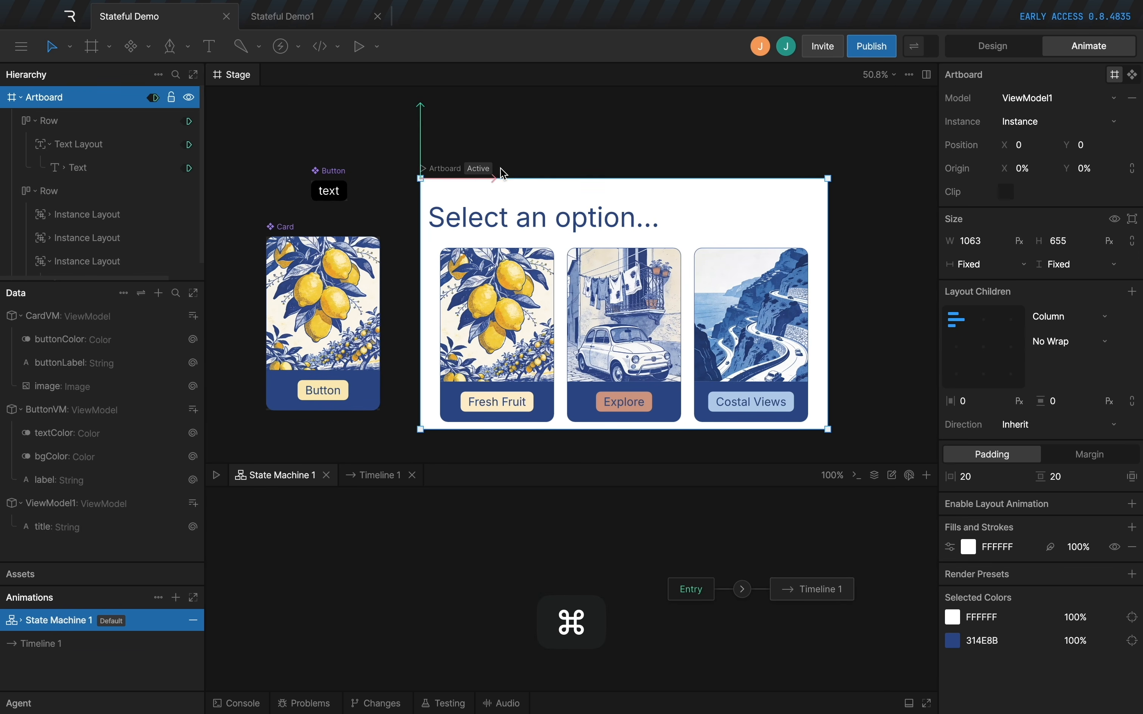
pyautogui.press('space')
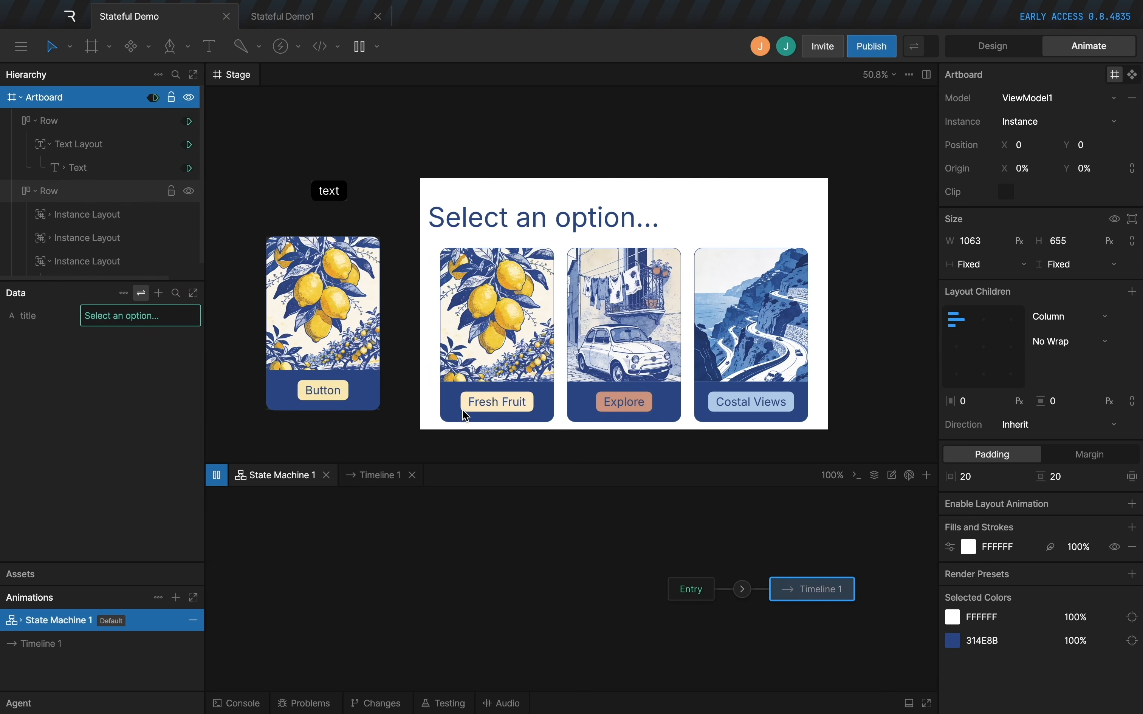
pyautogui.click(492, 405)
pyautogui.click(632, 403)
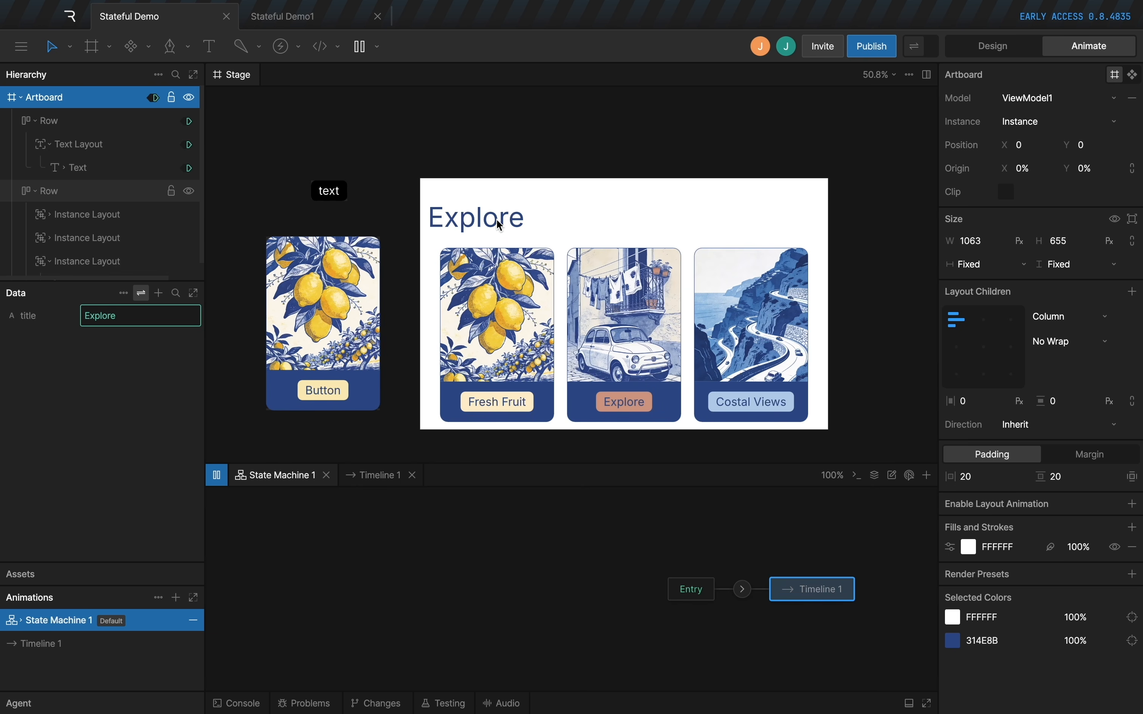
pyautogui.click(787, 404)
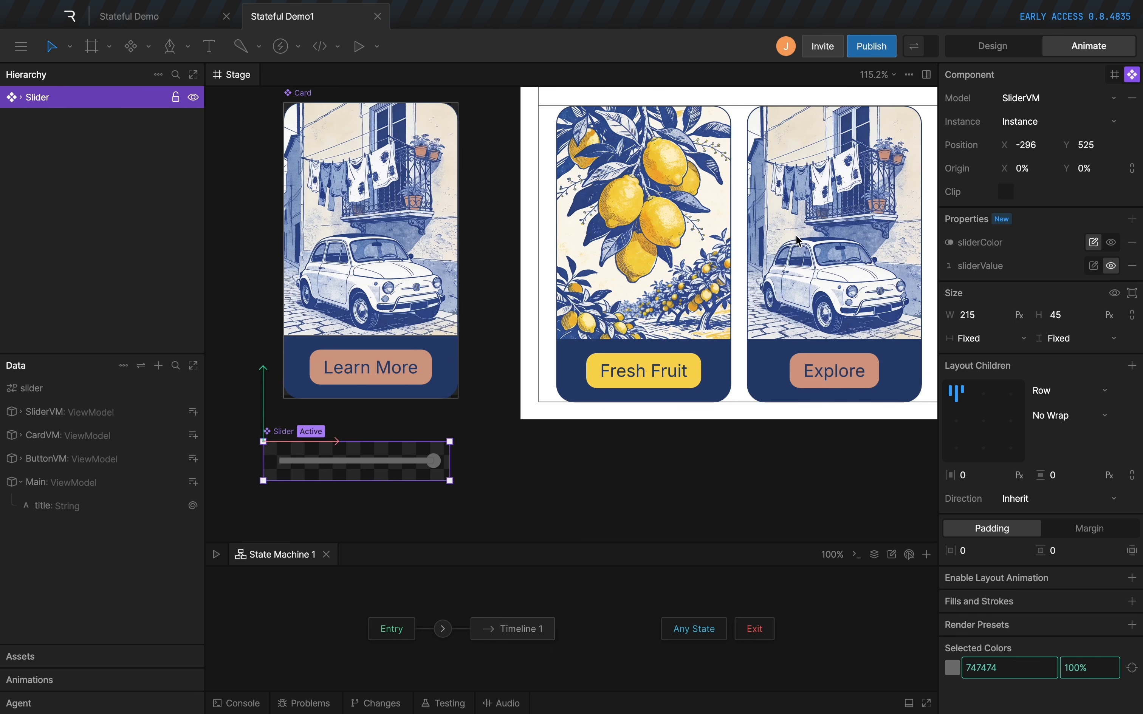
# Preview the Slider component in Stateful Demo1, moving its handle both ways, and inspect its exposed properties.
pyautogui.scroll(2, 802, 200)
pyautogui.scroll(-2, 802, 201)
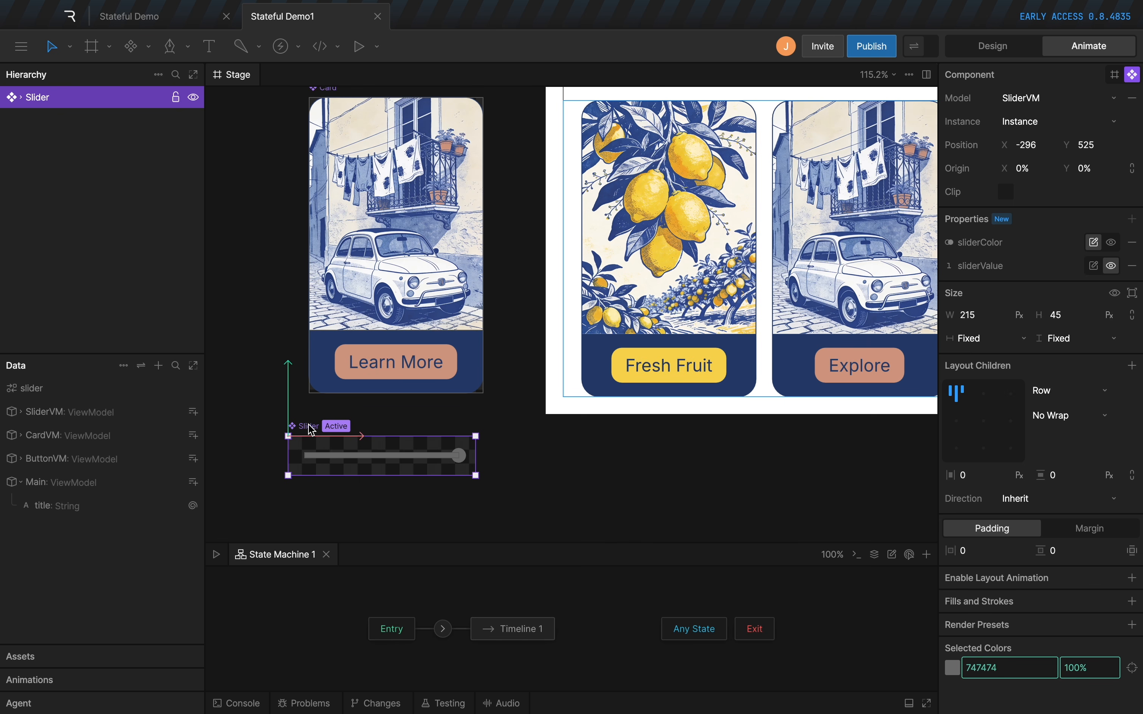
pyautogui.press('space')
pyautogui.moveTo(415, 465); pyautogui.dragTo(266, 438)
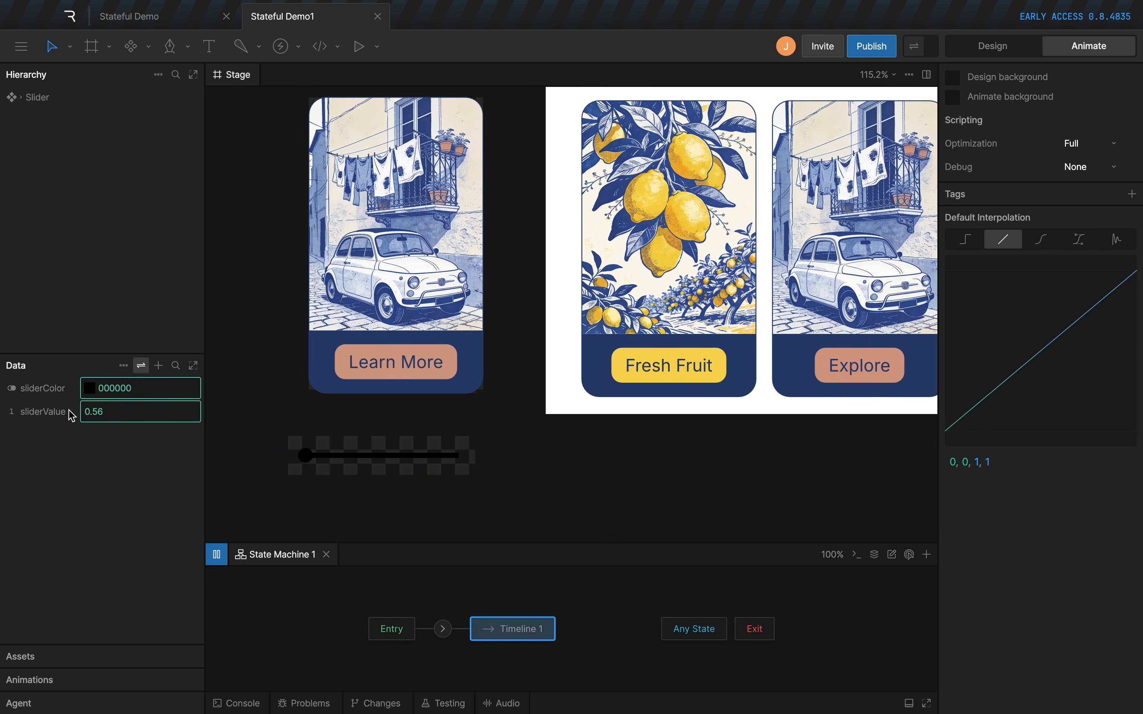
pyautogui.moveTo(471, 454); pyautogui.dragTo(548, 472)
pyautogui.press('space')
pyautogui.click(306, 430)
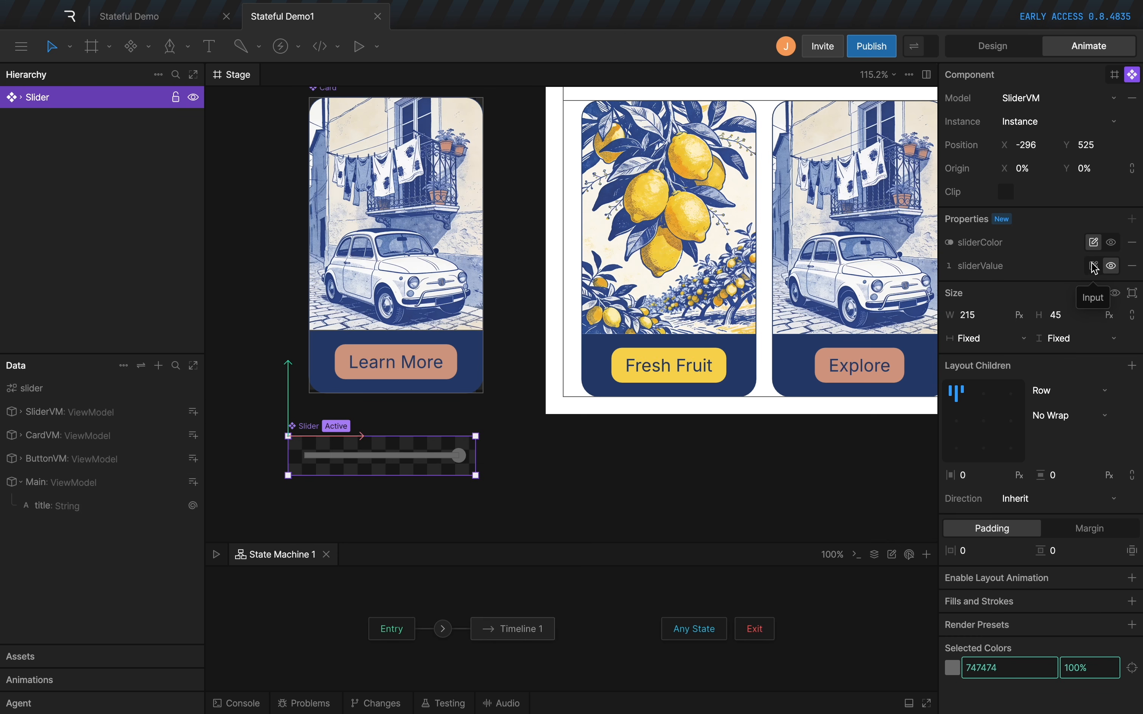
# Place an instance of the Slider component beside the heading on the artboard and make it a stateful component.
pyautogui.click(546, 459)
pyautogui.moveTo(764, 327); pyautogui.dragTo(452, 457)
pyautogui.click(678, 176)
pyautogui.press('n')
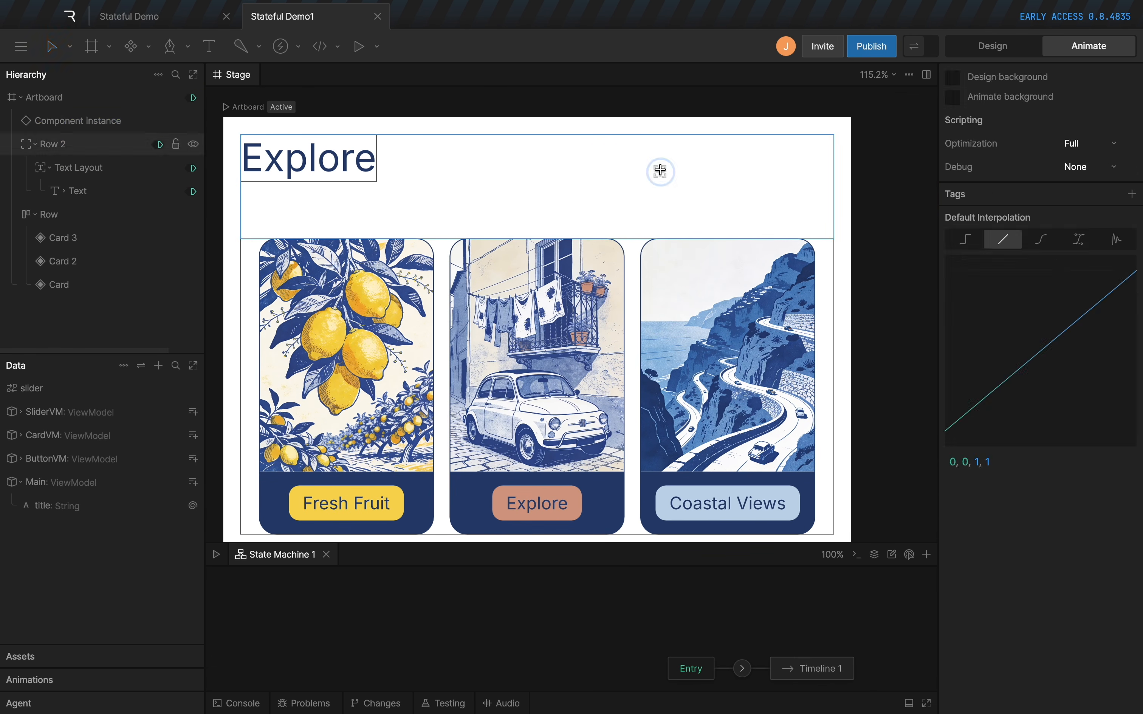
pyautogui.click(660, 171)
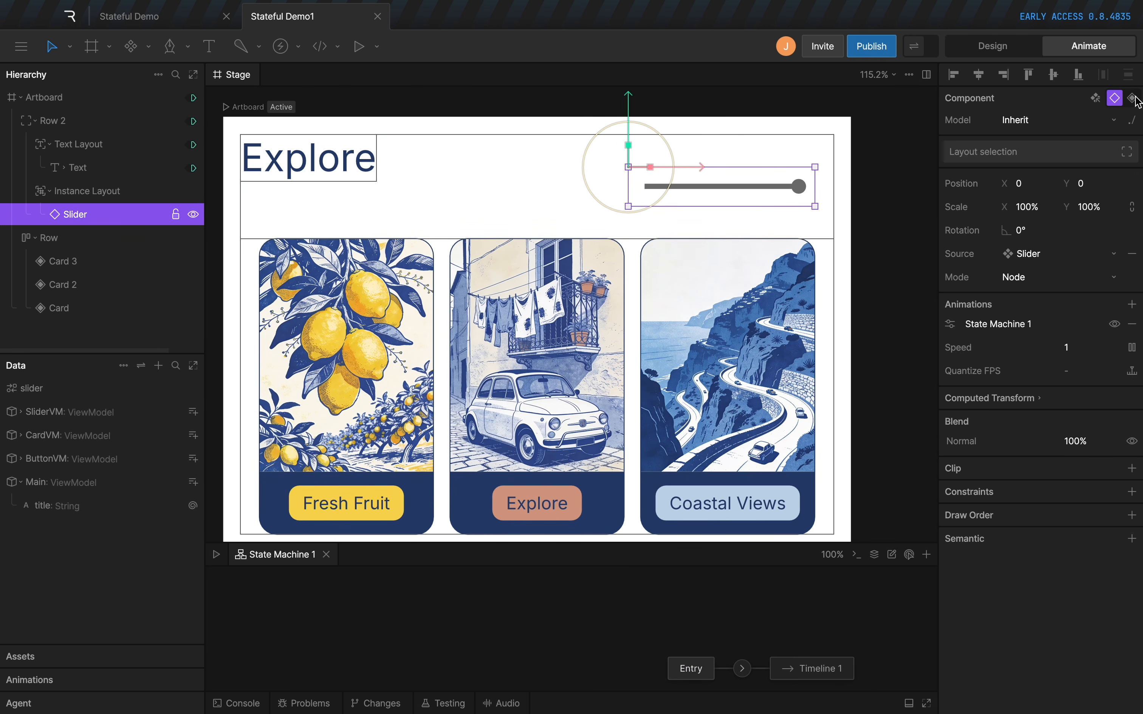
pyautogui.click(1134, 99)
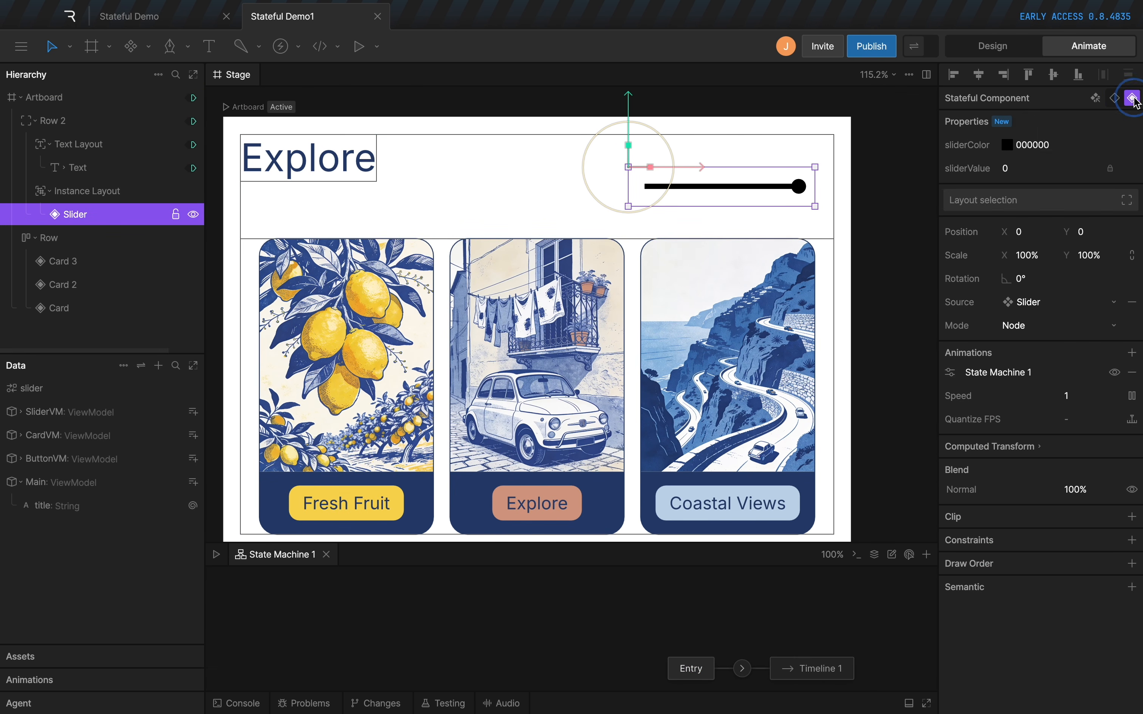
# Set the Slider instance's sliderColor to 274071, sampled from a card's dark blue area.
pyautogui.click(1007, 145)
pyautogui.click(881, 295)
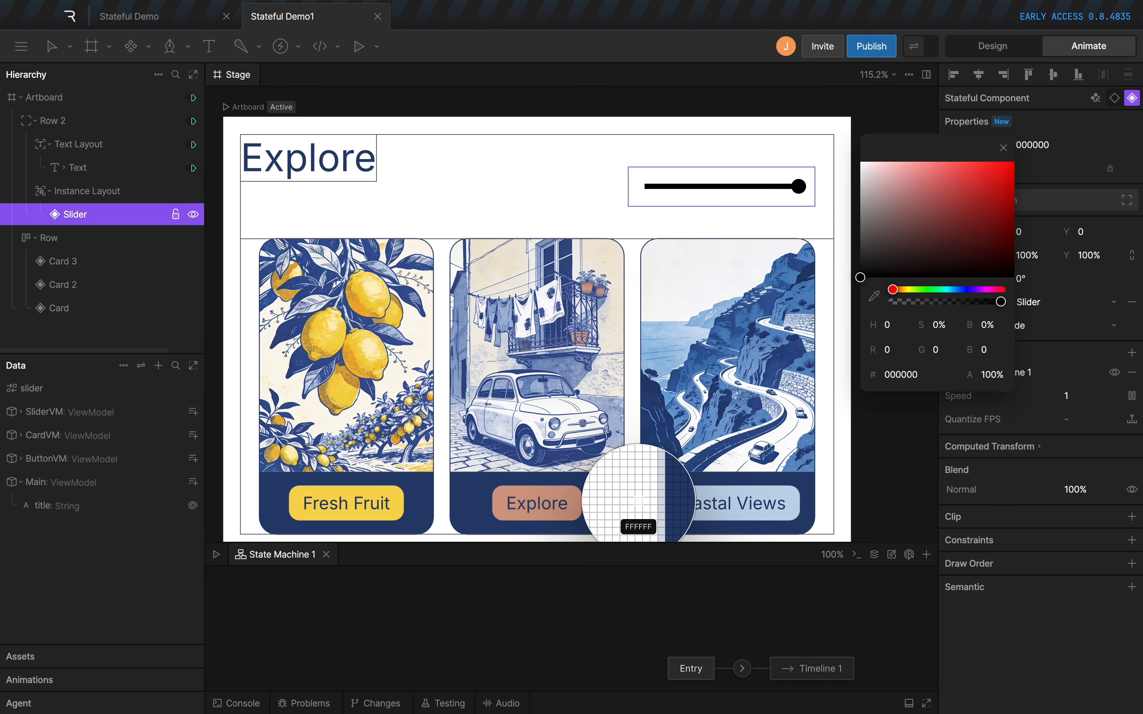
pyautogui.click(647, 485)
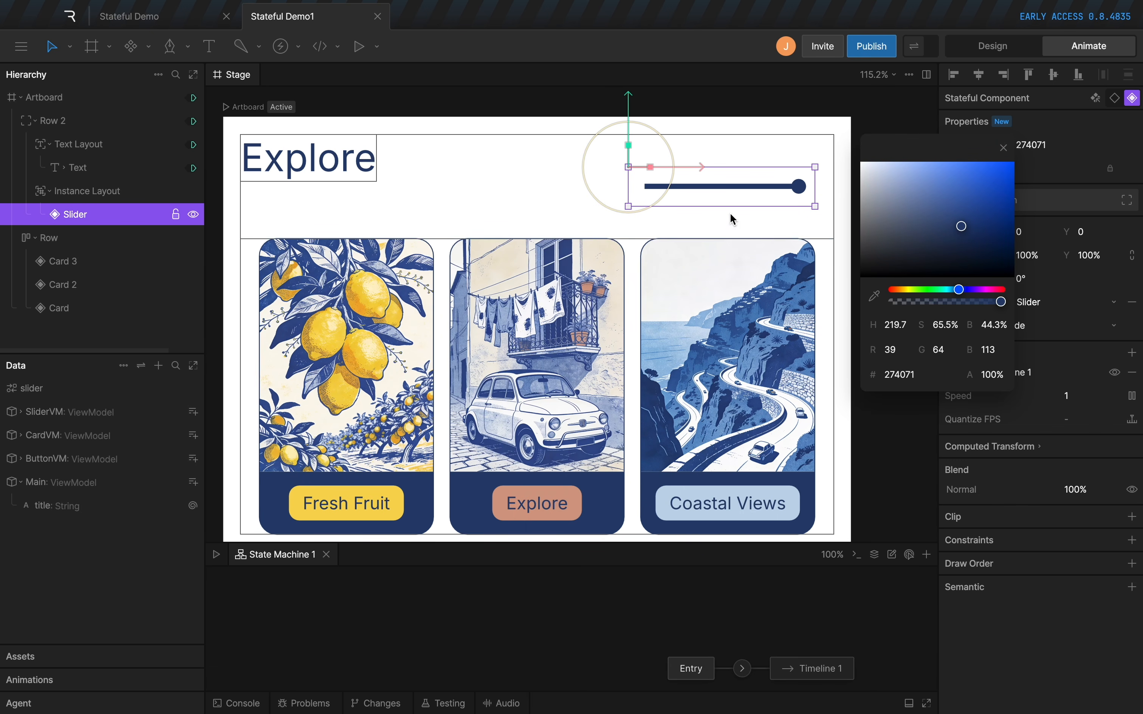
pyautogui.click(1004, 147)
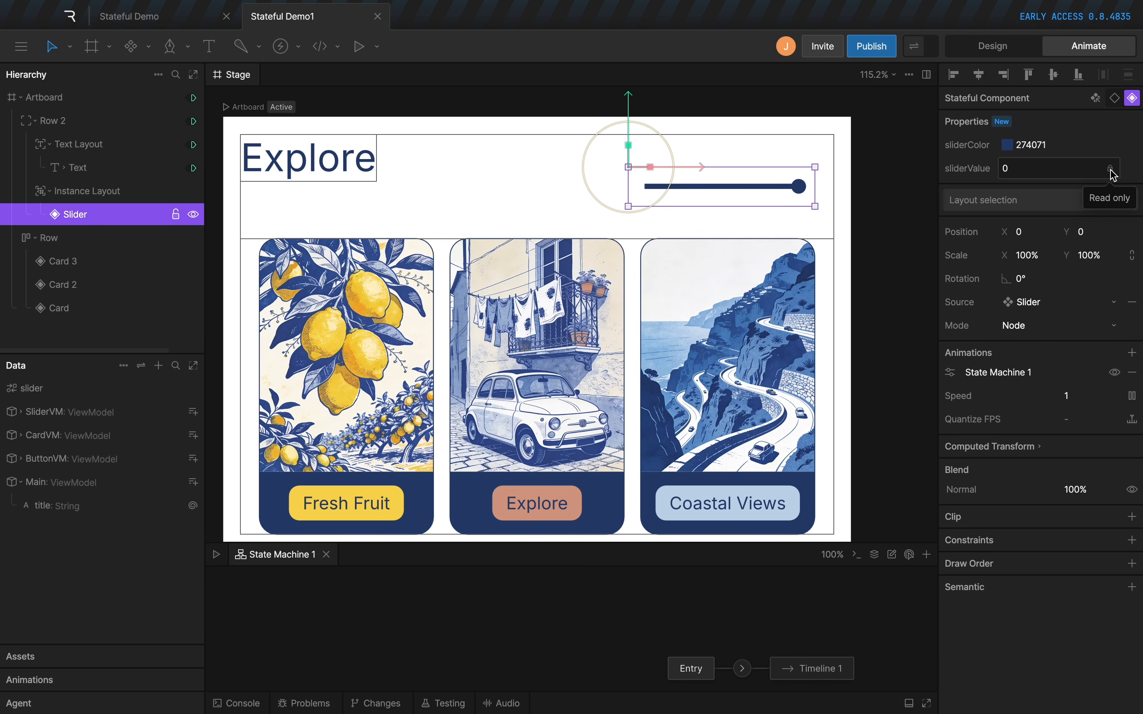
# Play the artboard and move the slider handle toward the middle to check the read-only sliderValue.
pyautogui.press('space')
pyautogui.moveTo(797, 185); pyautogui.dragTo(714, 187)
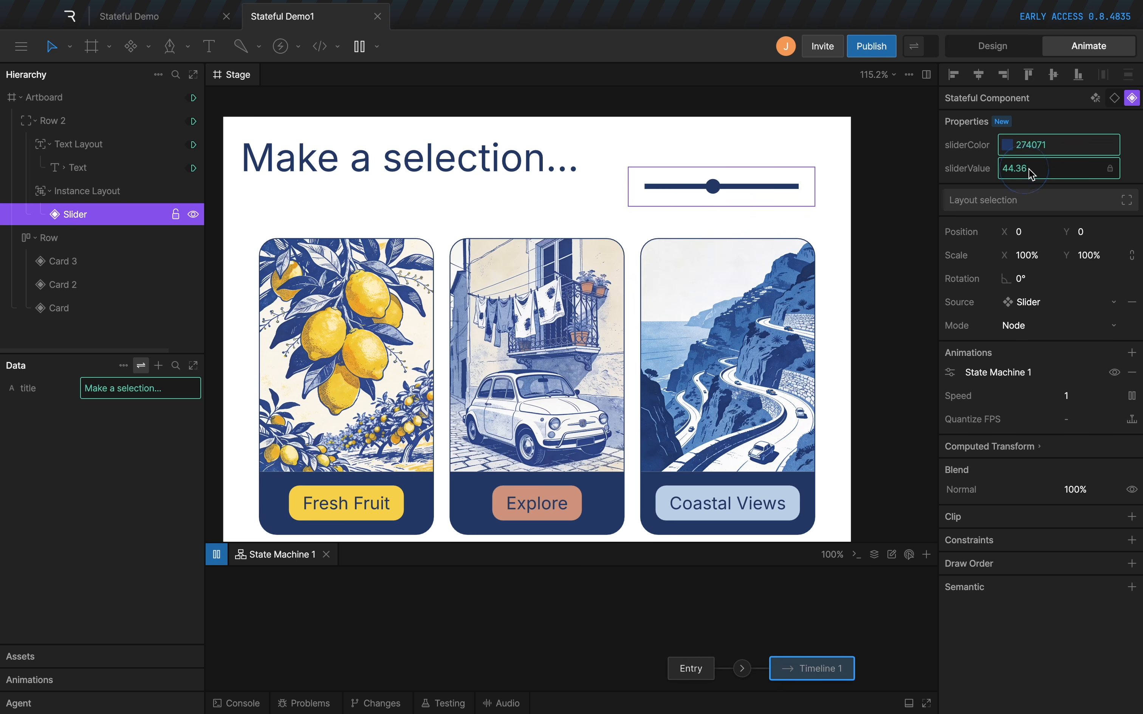
pyautogui.press('space')
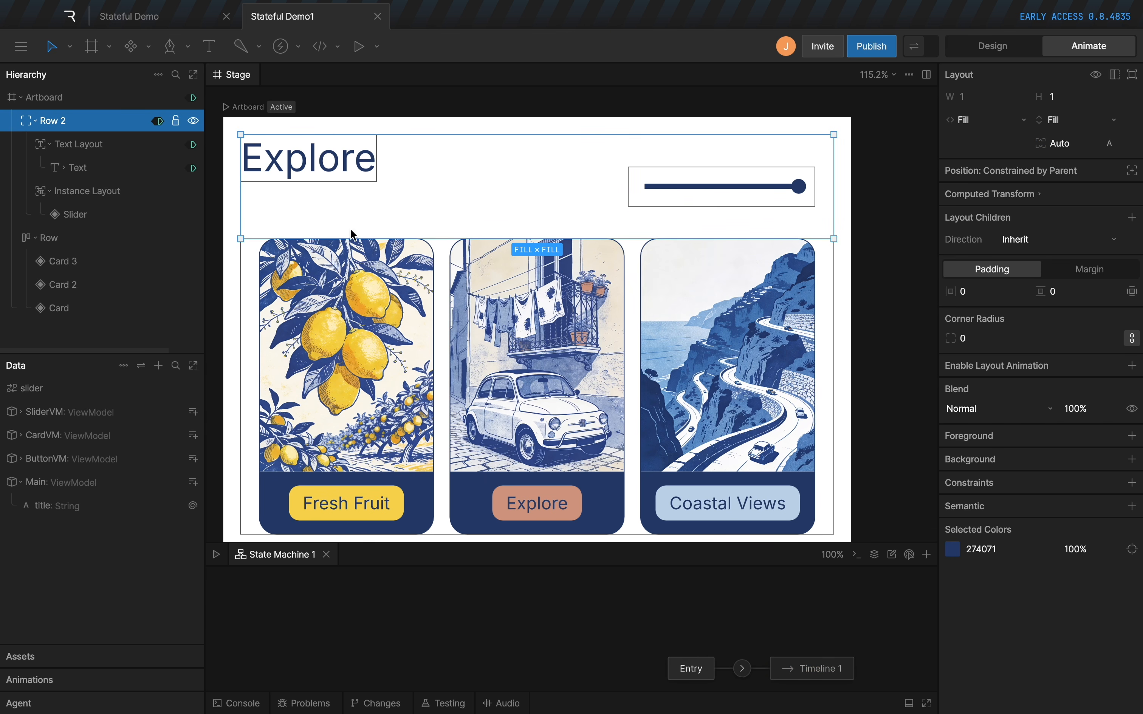
# Add a number property named slider to the Main view model.
pyautogui.click(47, 483)
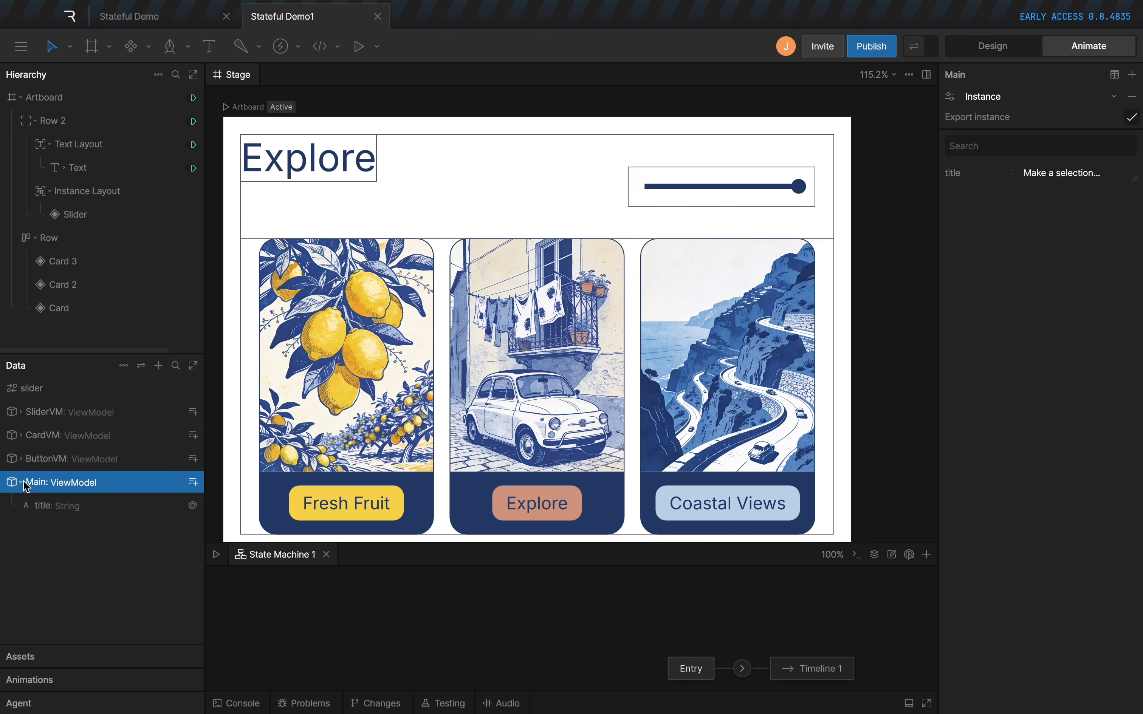
pyautogui.click(192, 483)
pyautogui.click(218, 515)
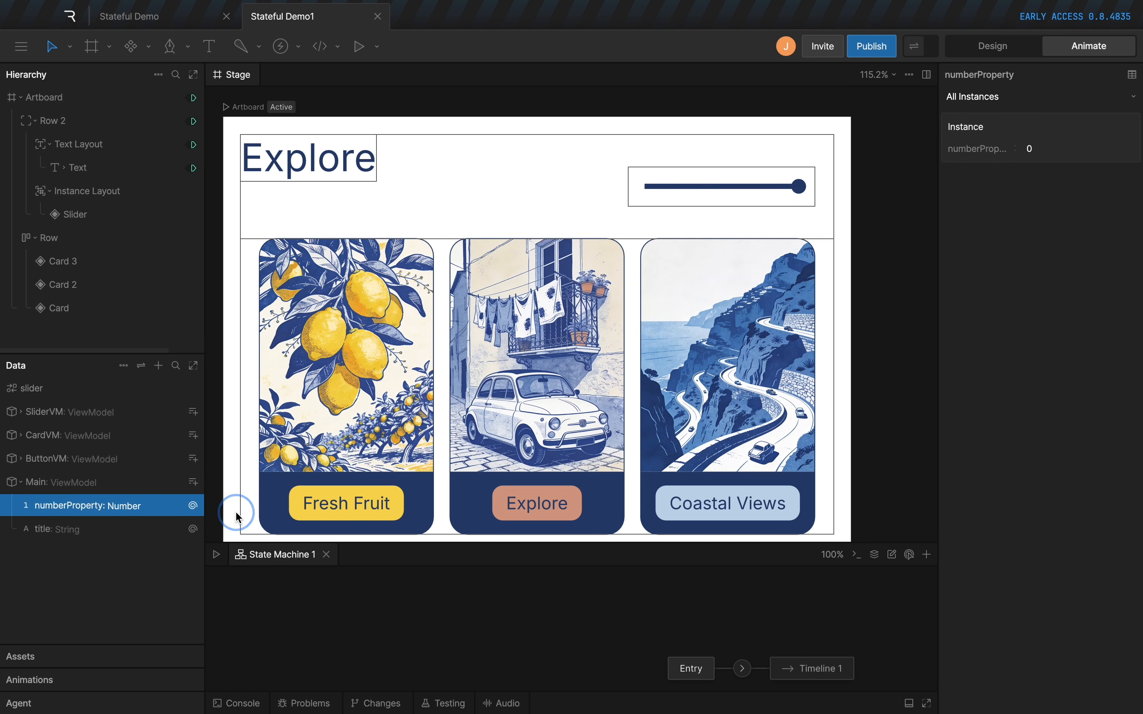
pyautogui.doubleClick(99, 507)
pyautogui.write('slider')
pyautogui.press('Return')
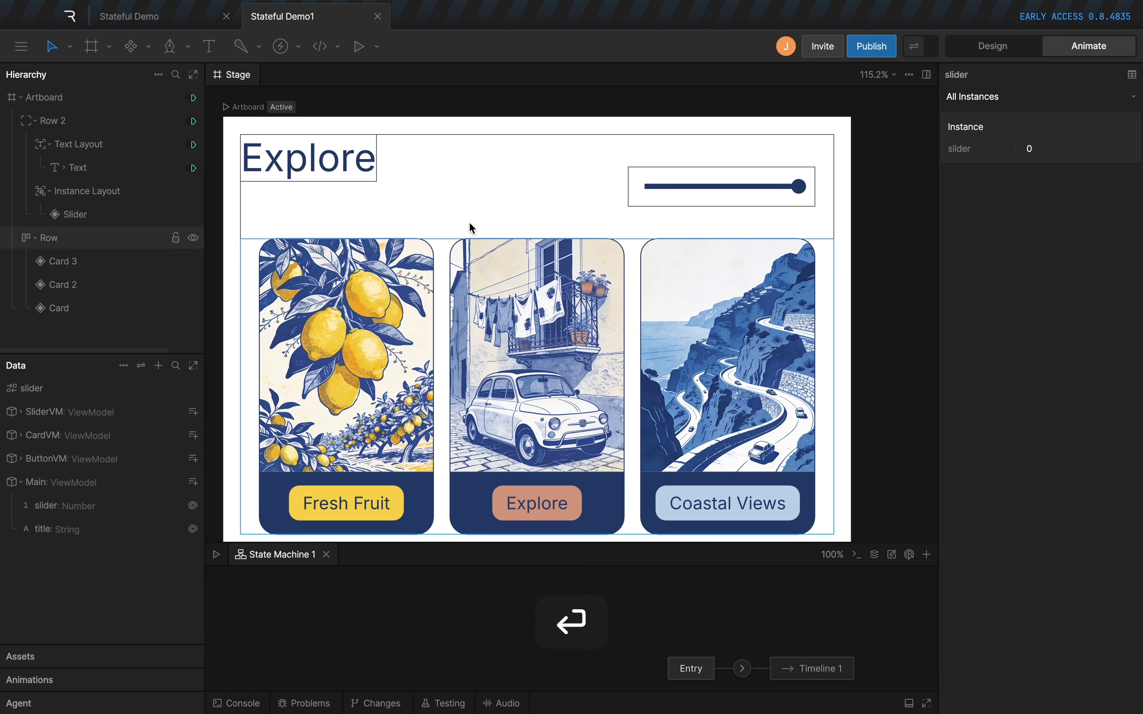
# Data-bind the Slider instance's sliderValue to Main's slider property as Target to Source, and test it by moving the handle during playback.
pyautogui.keyDown('super'); pyautogui.click(670, 203); pyautogui.keyUp('super')
pyautogui.rightClick(1031, 177)
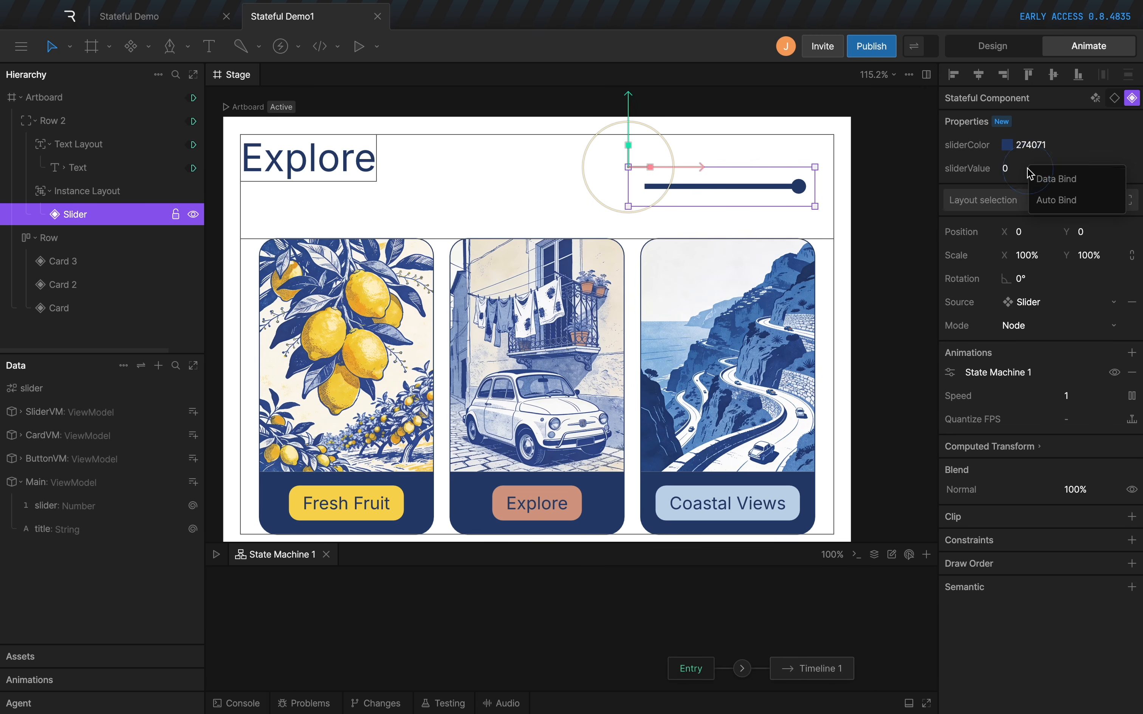
pyautogui.click(1045, 177)
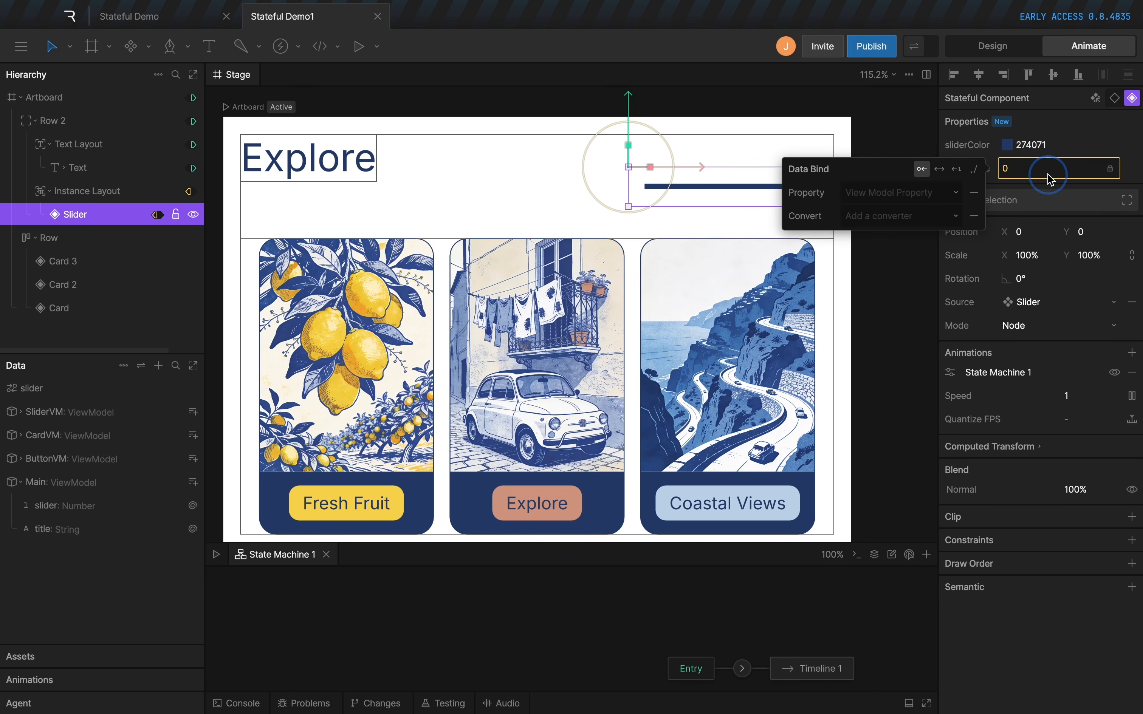
pyautogui.click(880, 196)
pyautogui.click(872, 488)
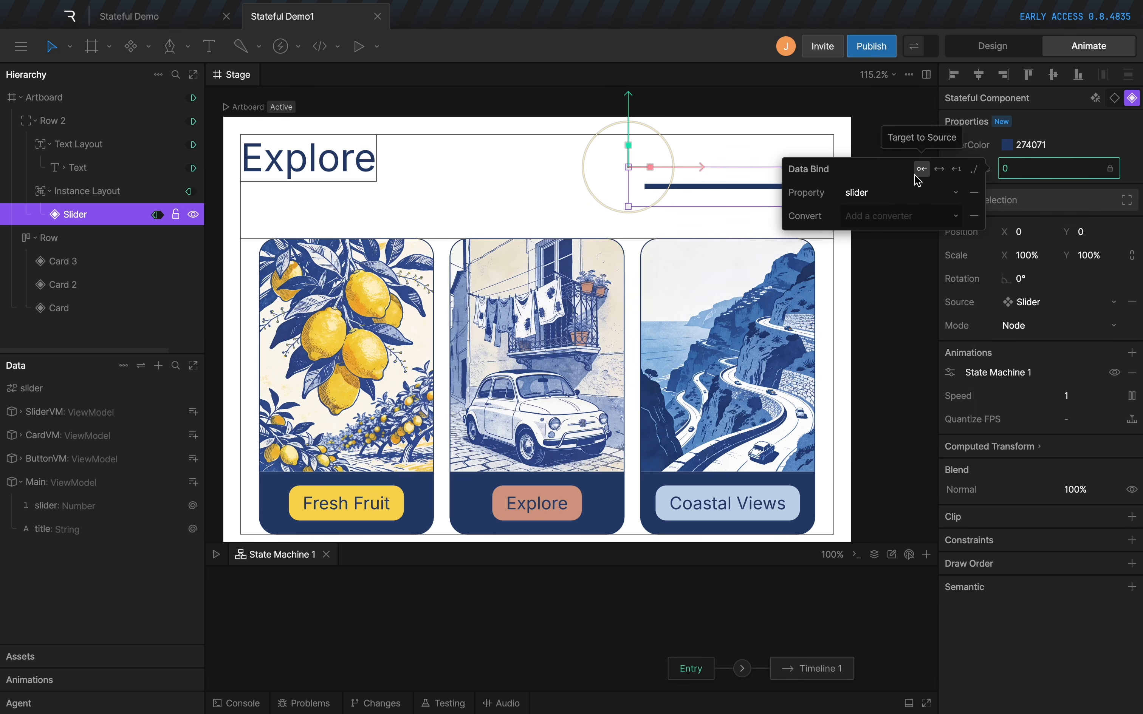
pyautogui.press('space')
pyautogui.moveTo(796, 189); pyautogui.dragTo(688, 189)
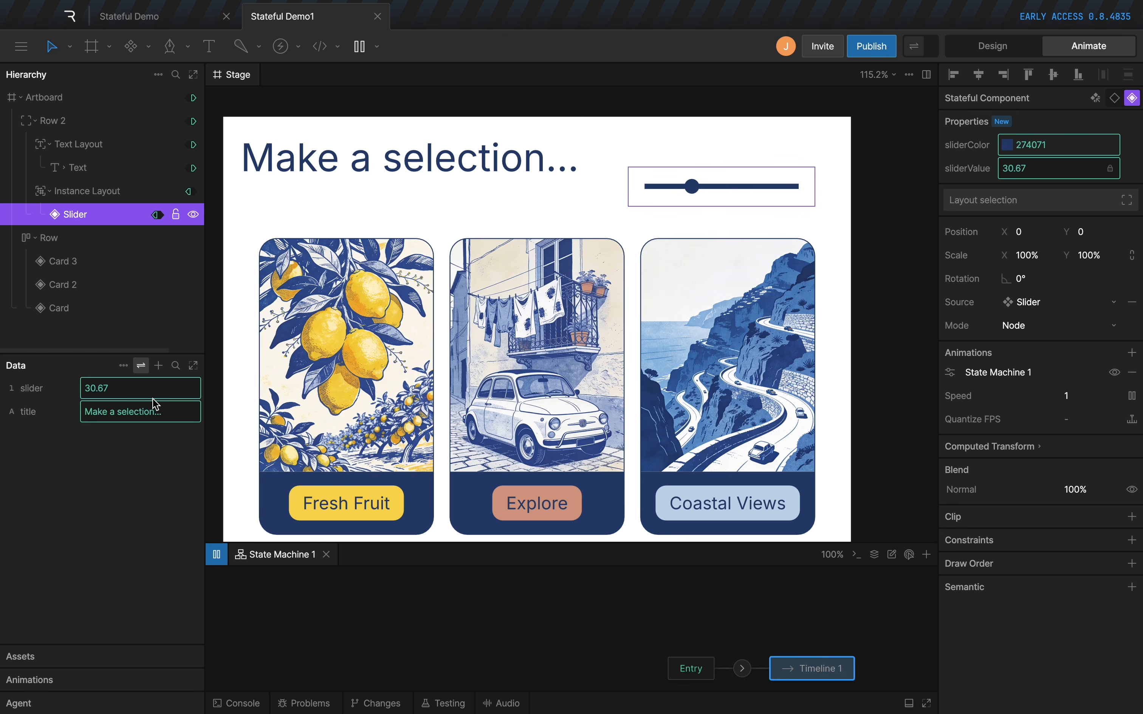
# In Timeline 1, keyframe Card 3's button background color at the start and set it to FFF2C3 at 00:00:41.
pyautogui.press('space')
pyautogui.click(372, 437)
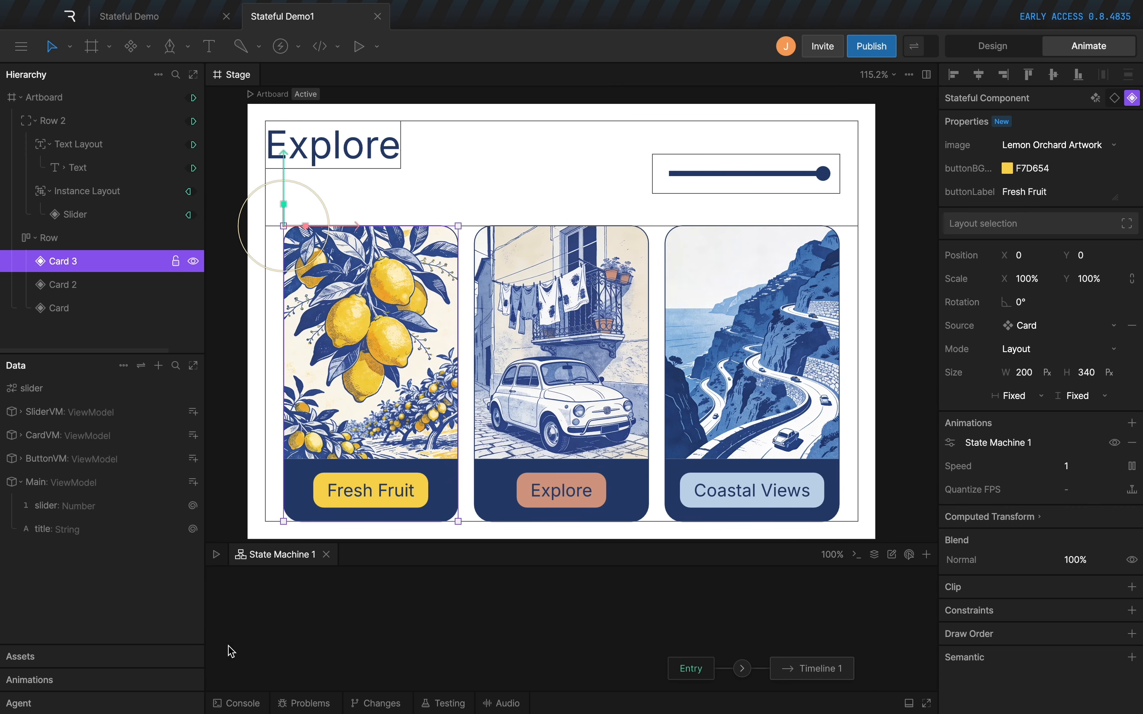
pyautogui.click(40, 680)
pyautogui.click(37, 547)
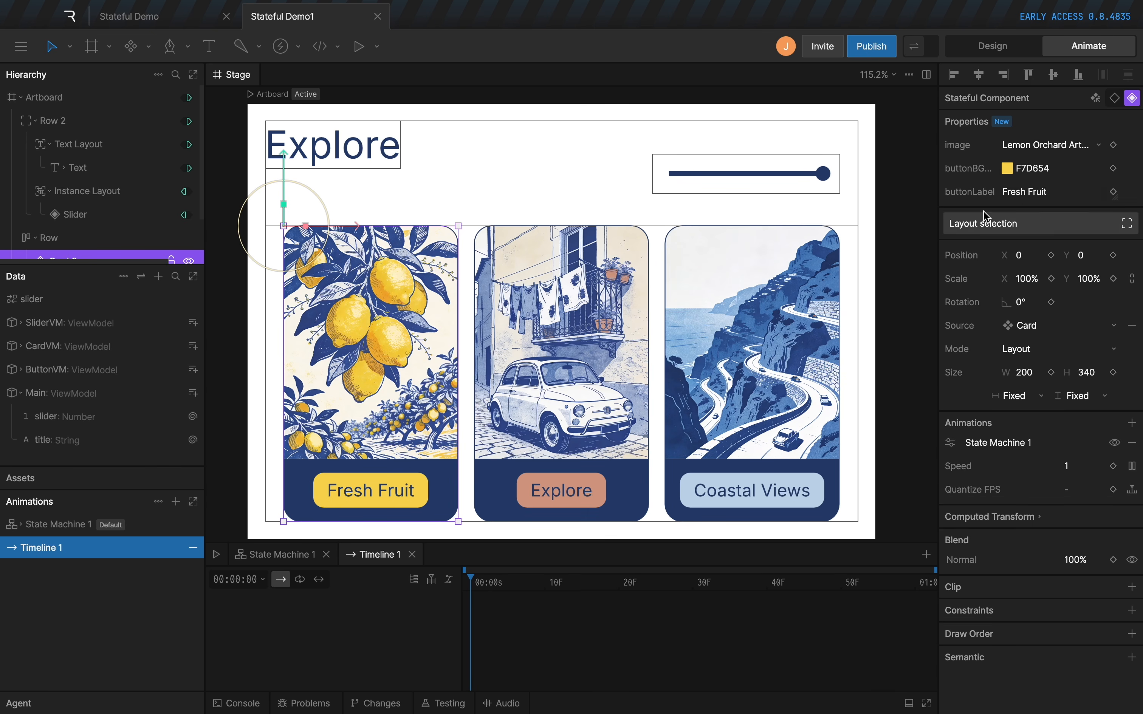
pyautogui.click(1113, 168)
pyautogui.click(774, 582)
pyautogui.click(1007, 168)
pyautogui.moveTo(955, 199); pyautogui.dragTo(896, 181)
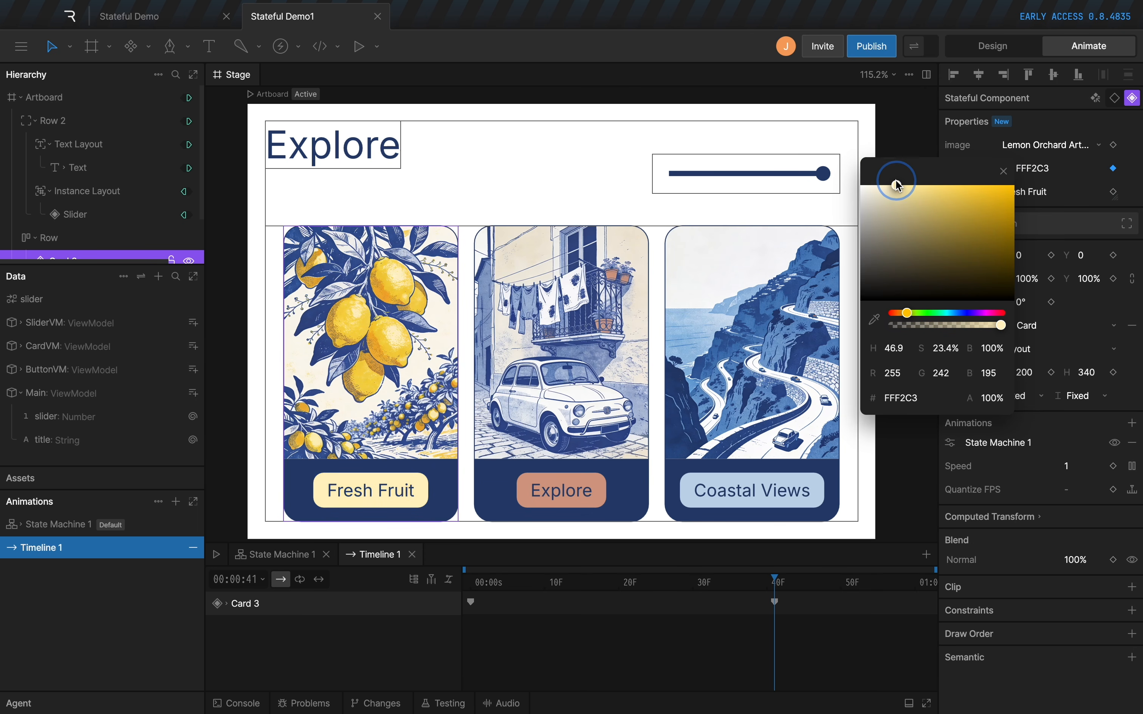
# Loop Timeline 1 with the starting color keyframe copied to its end, and play the animation through State Machine 1.
pyautogui.click(471, 602)
pyautogui.press('super+c')
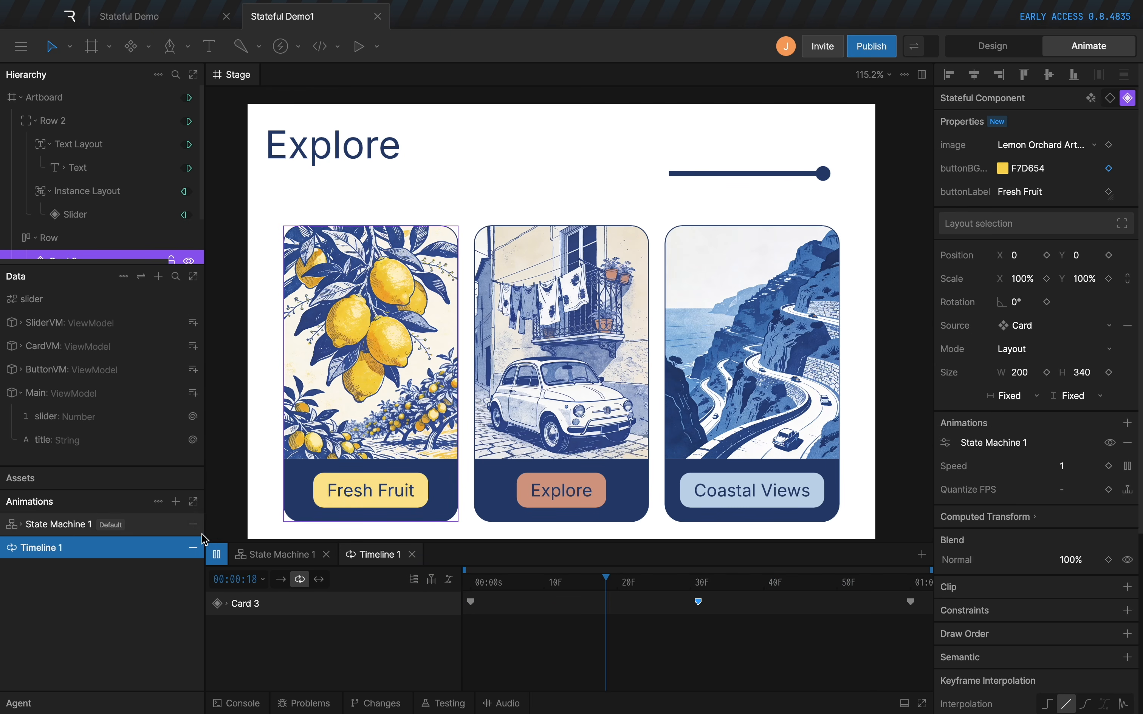
pyautogui.click(55, 534)
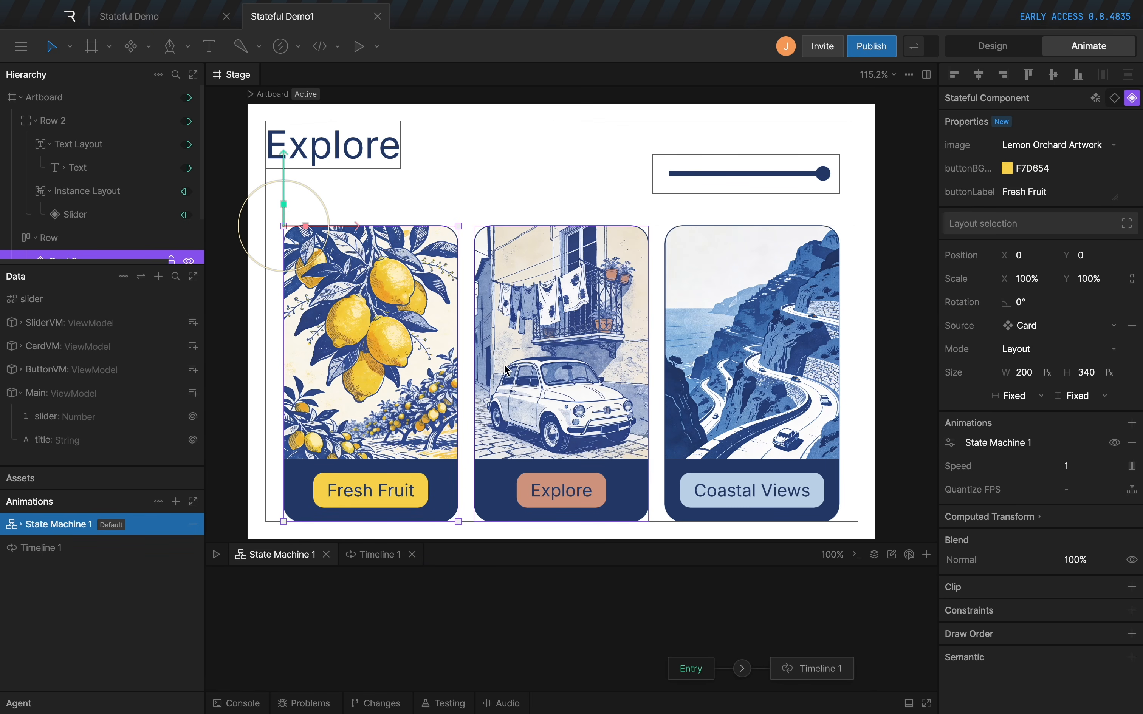
pyautogui.click(509, 231)
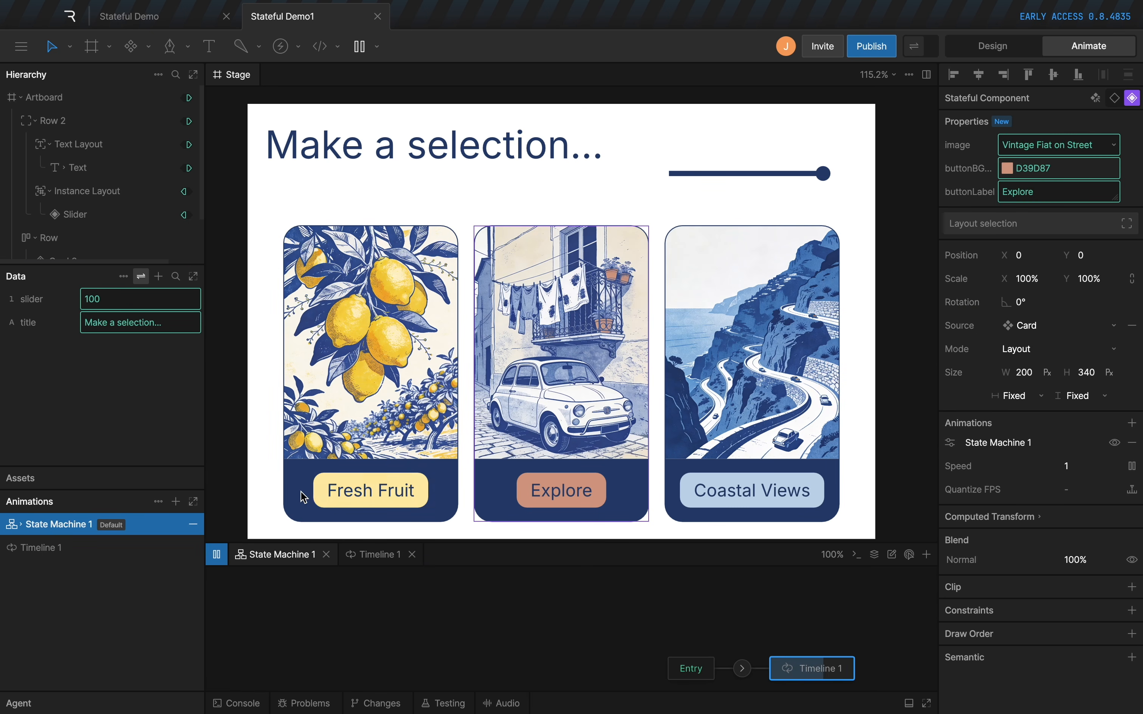
# Switch to the Stateful Demo file, enlarge the stage area, and select the Card component to show its exposed properties.
pyautogui.press('super')
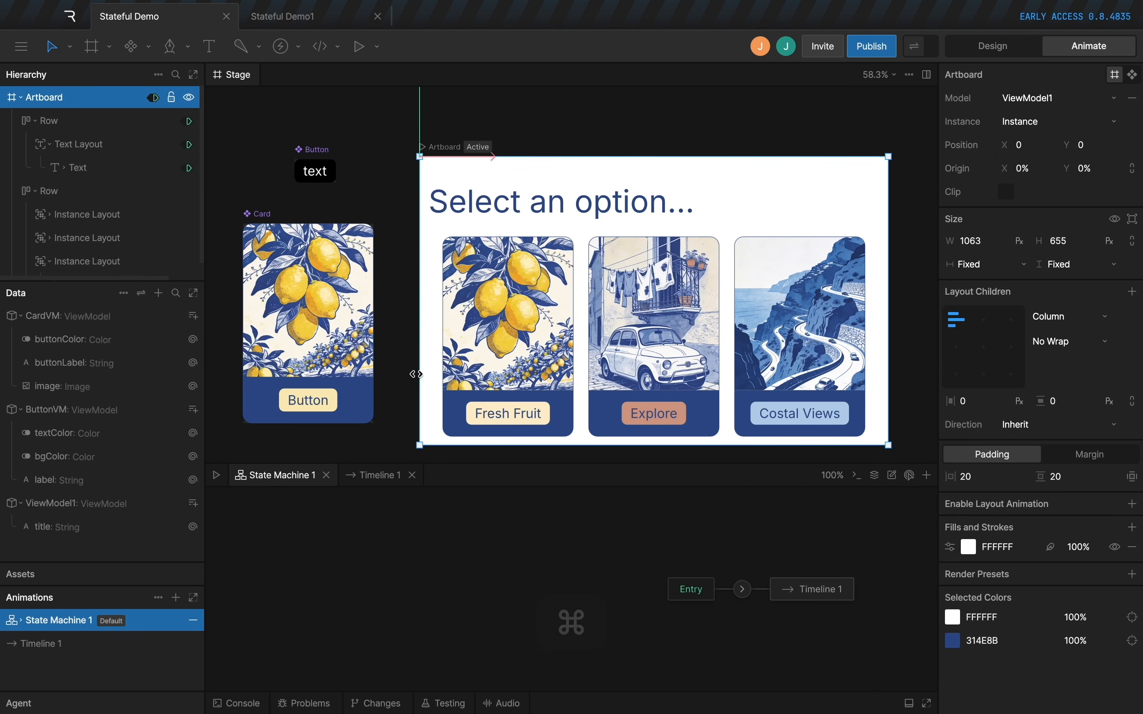
pyautogui.moveTo(423, 461); pyautogui.dragTo(416, 548)
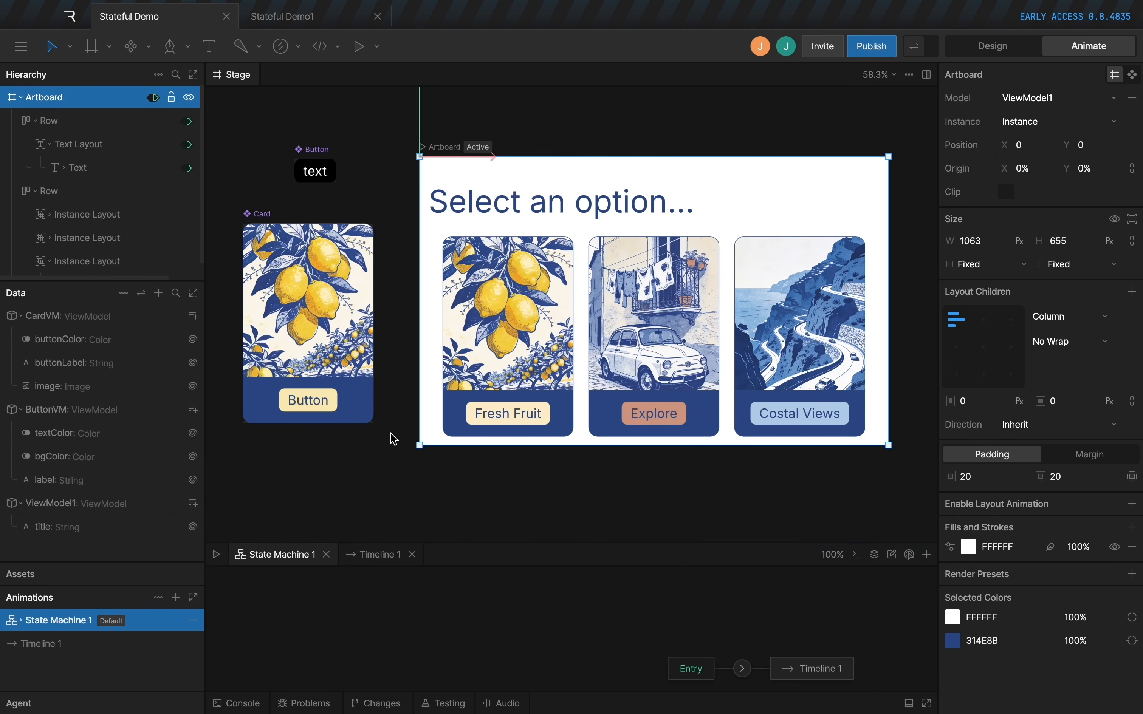
pyautogui.click(410, 453)
pyautogui.moveTo(398, 138); pyautogui.dragTo(413, 149)
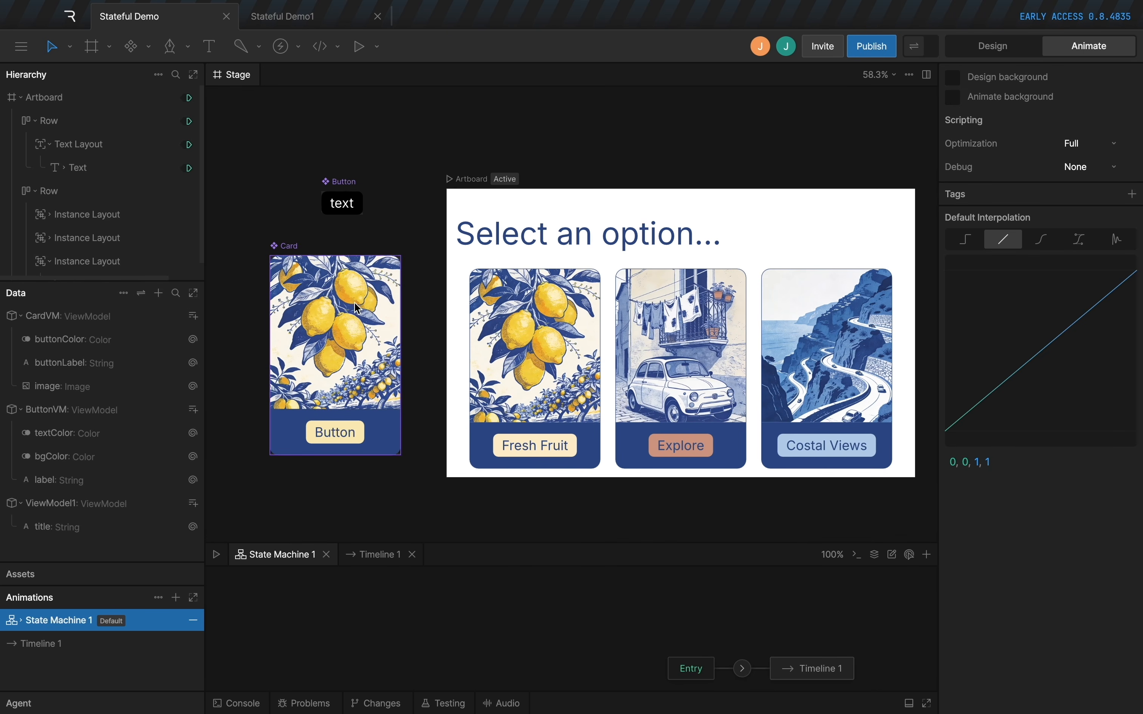
pyautogui.click(293, 253)
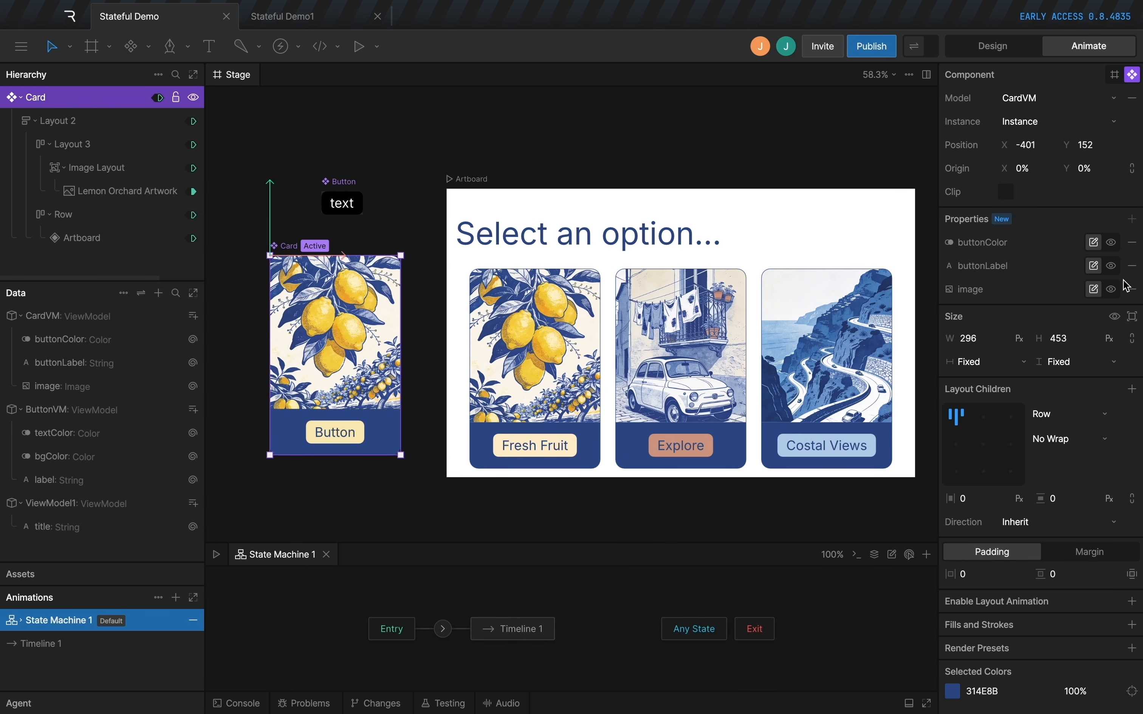